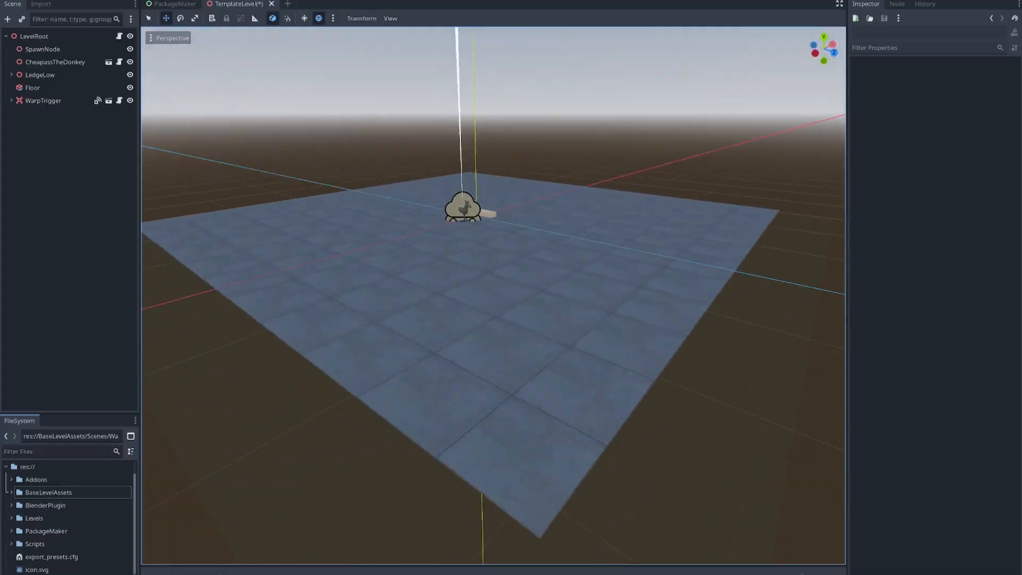
# - Save the TemplateLevel scene
pyautogui.press('w')
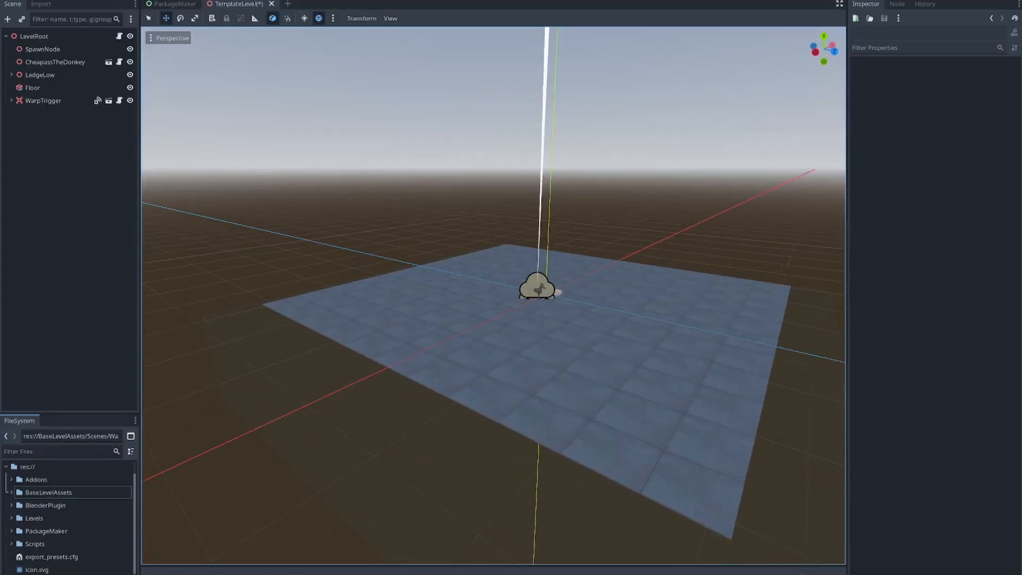
pyautogui.press('d')
pyautogui.press('s')
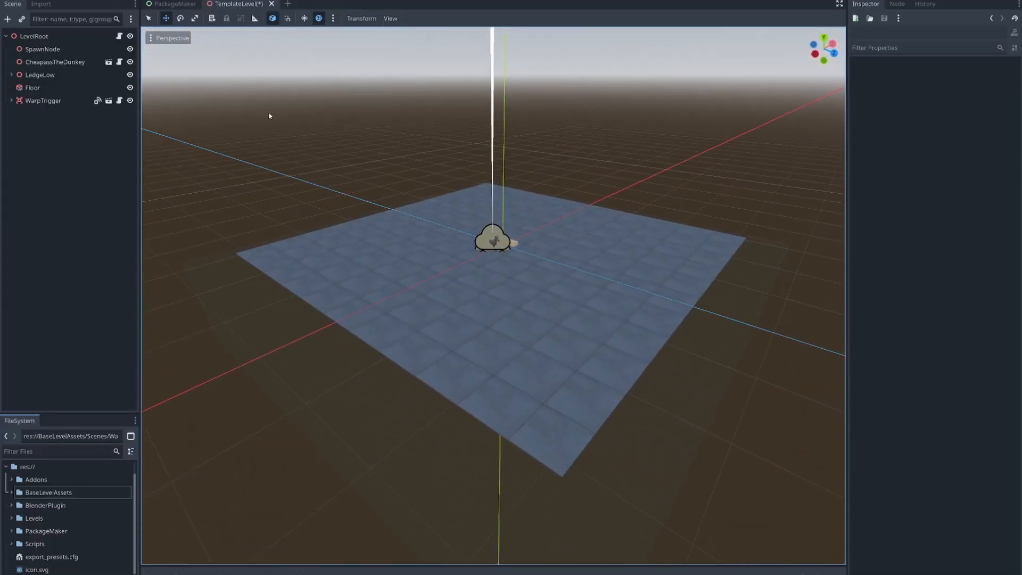
pyautogui.hotkey('ctrl', 's')
# - Enlarge the project file list and select TemplateLevel.tscn in the Levels/TemplateLevel folder
pyautogui.moveTo(68, 412); pyautogui.dragTo(67, 288)
pyautogui.click(12, 407)
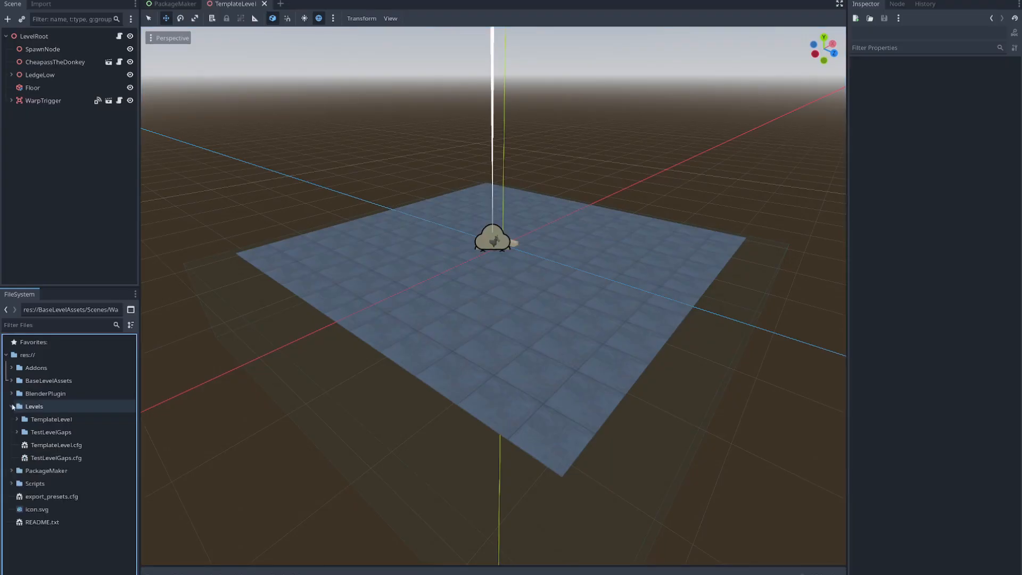
pyautogui.click(16, 419)
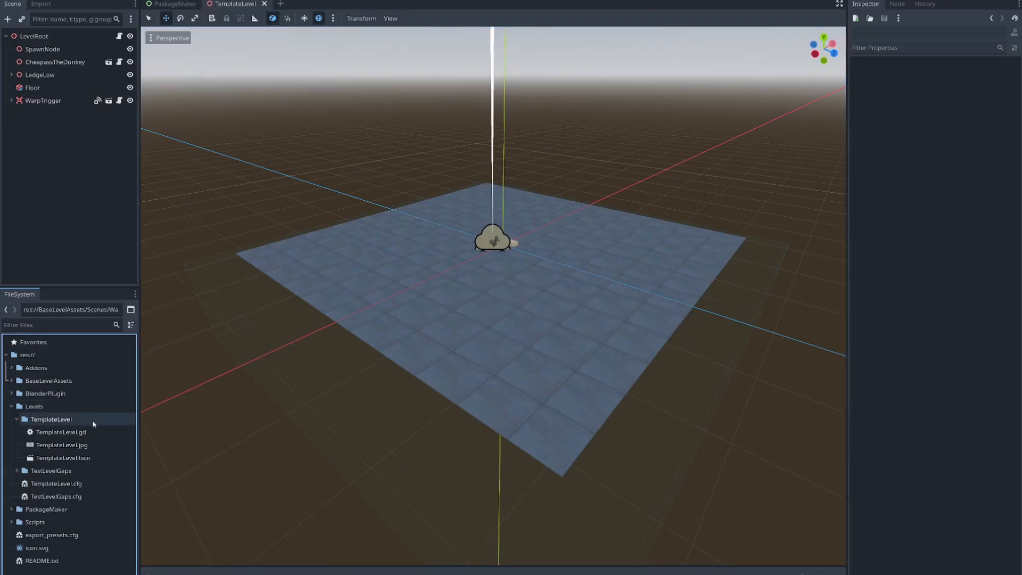
pyautogui.click(90, 458)
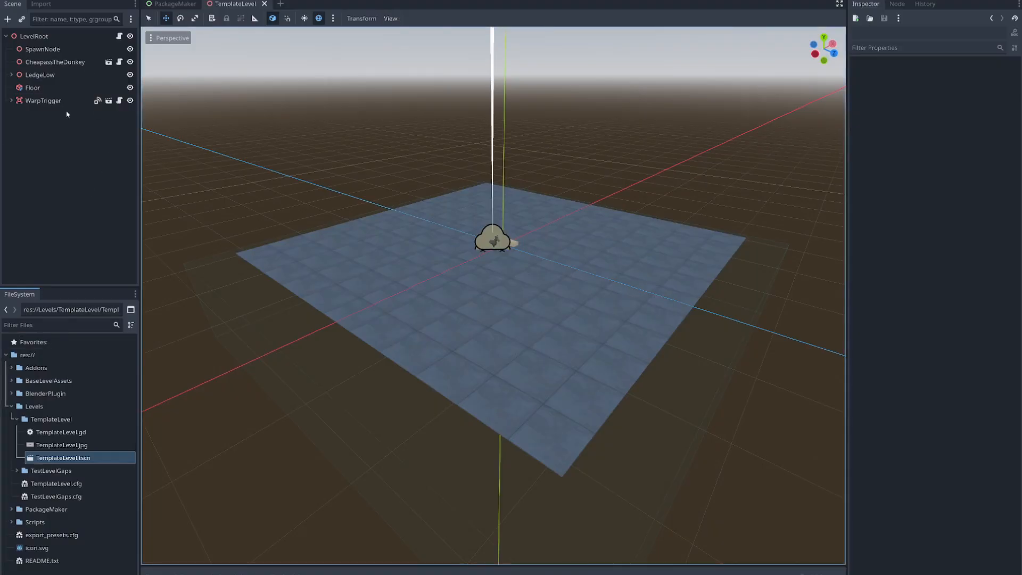
# - Inspect the level's WarpTrigger node and locate its source scene warpTrigger.tscn in the BaseLevelAssets/Scenes/Warp folder
pyautogui.click(49, 101)
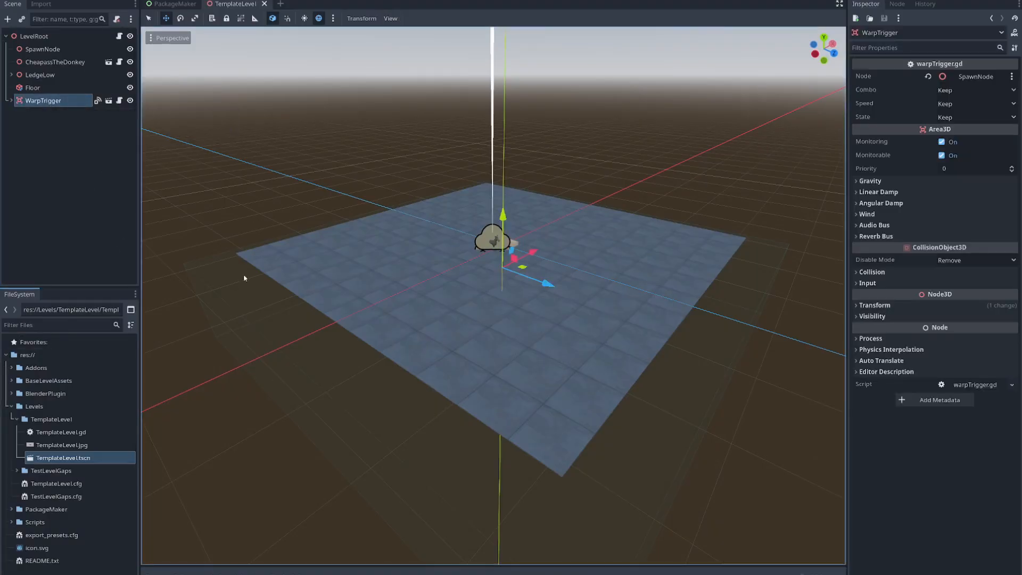
pyautogui.moveTo(607, 378)
pyautogui.mouseDown(button='right')
pyautogui.moveTo(649, 358)
pyautogui.moveTo(597, 374)
pyautogui.moveTo(605, 396)
pyautogui.mouseUp(button='right')
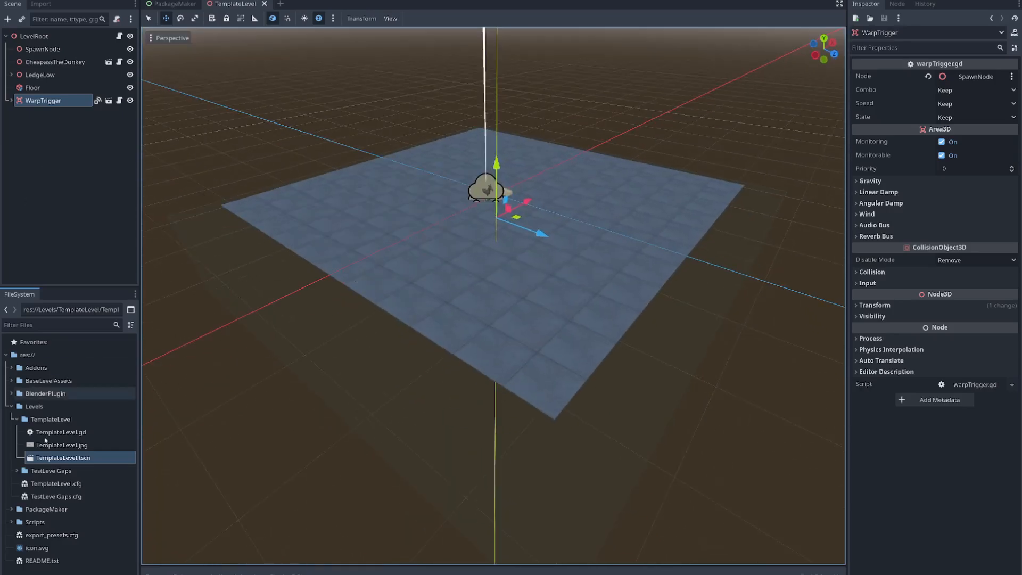
pyautogui.click(12, 407)
pyautogui.click(29, 381)
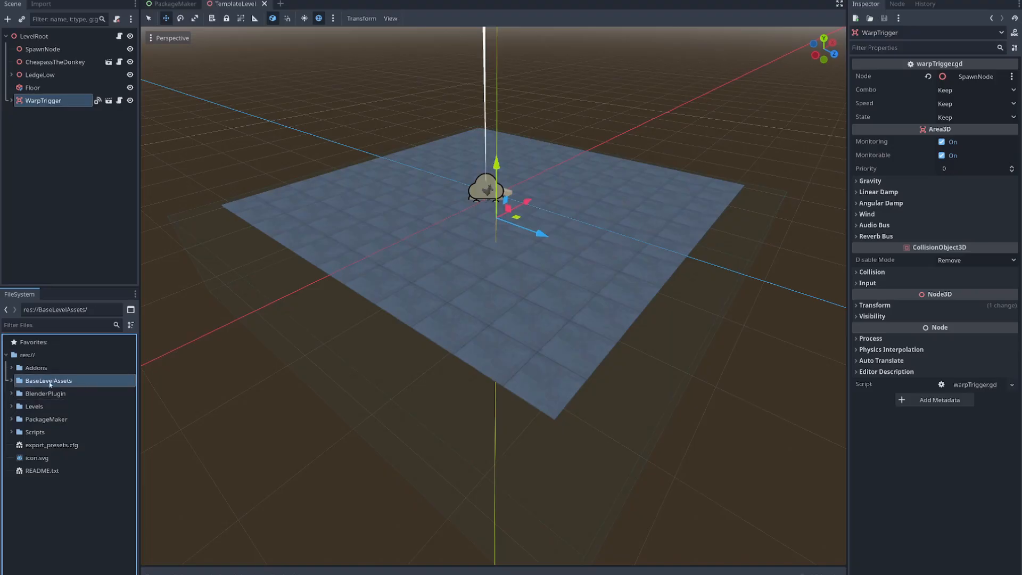
pyautogui.click(12, 381)
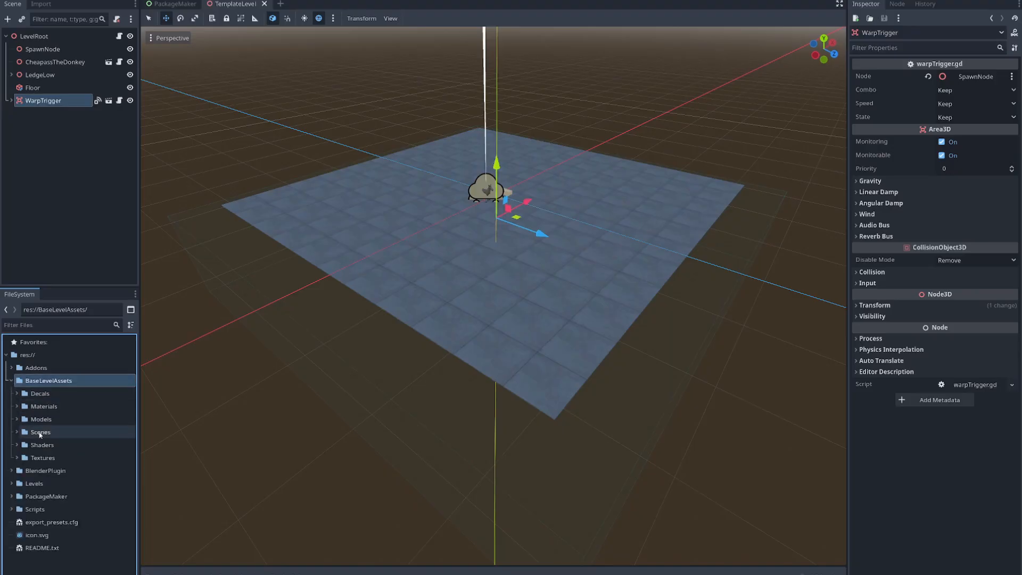
pyautogui.click(15, 432)
pyautogui.click(16, 433)
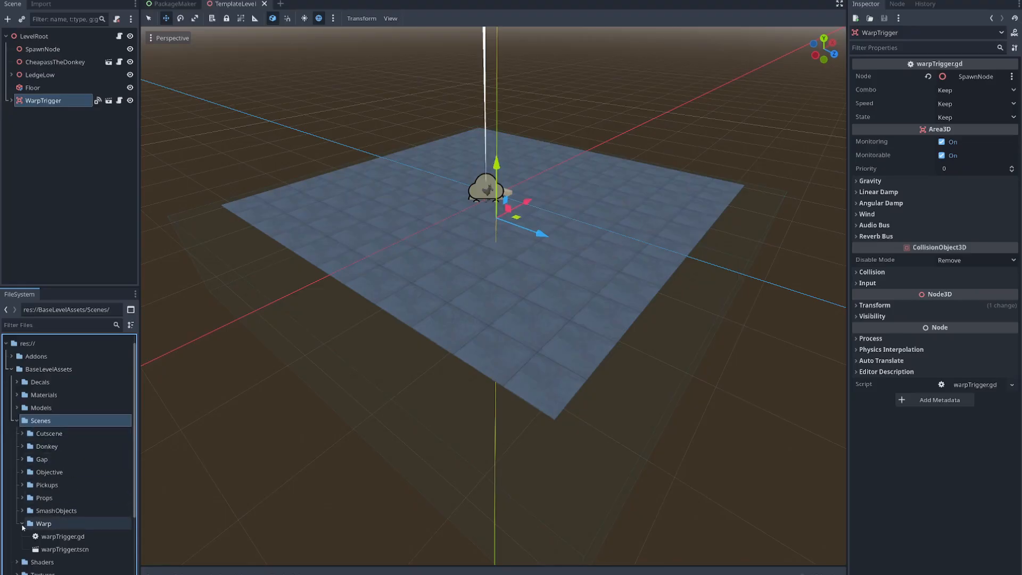
pyautogui.click(38, 524)
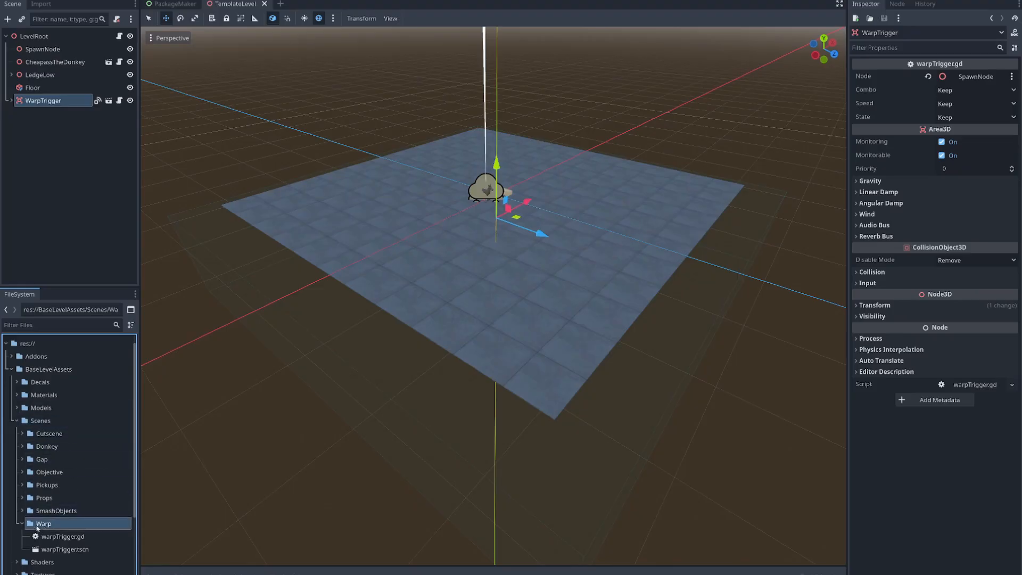
pyautogui.click(71, 551)
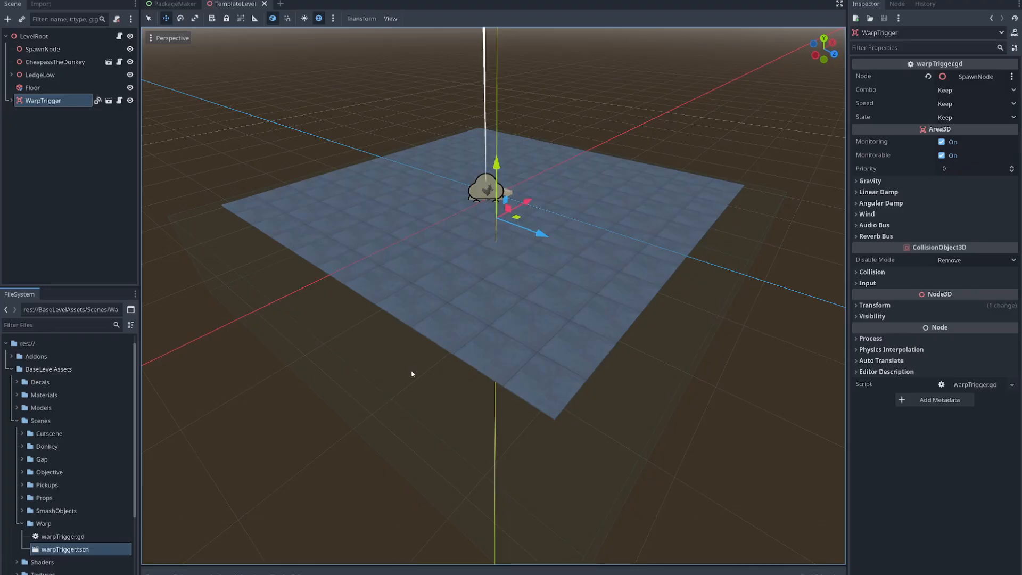
# - Expand the WarpTrigger node and compare its properties with those of its child CollisionShape3D
pyautogui.click(11, 101)
pyautogui.click(43, 115)
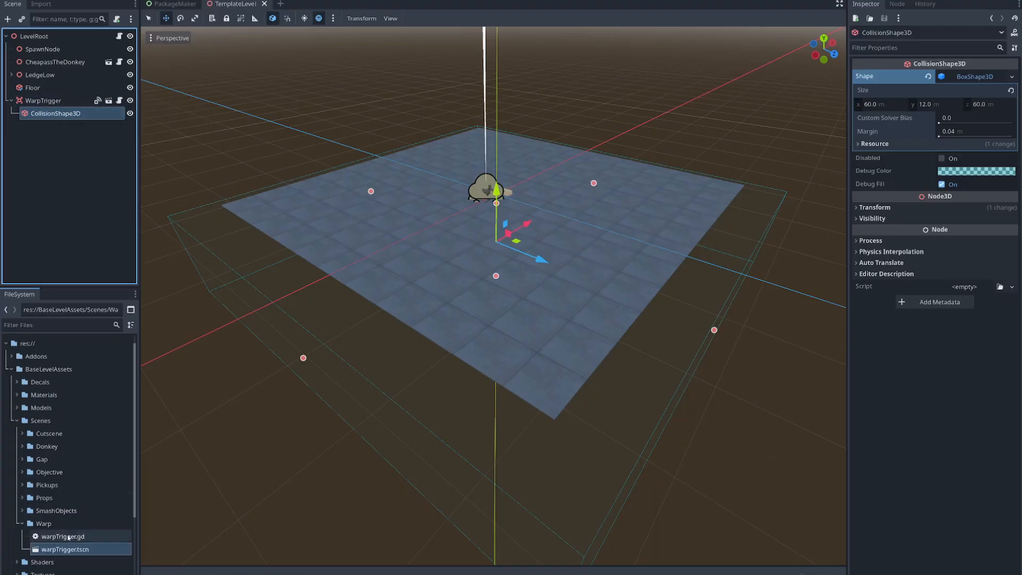
pyautogui.click(51, 102)
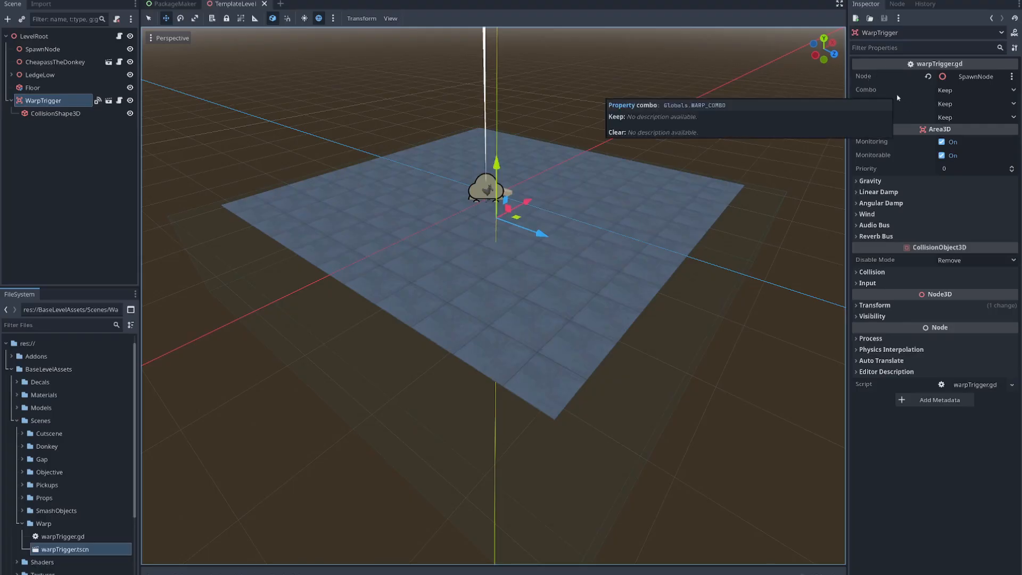
pyautogui.click(68, 114)
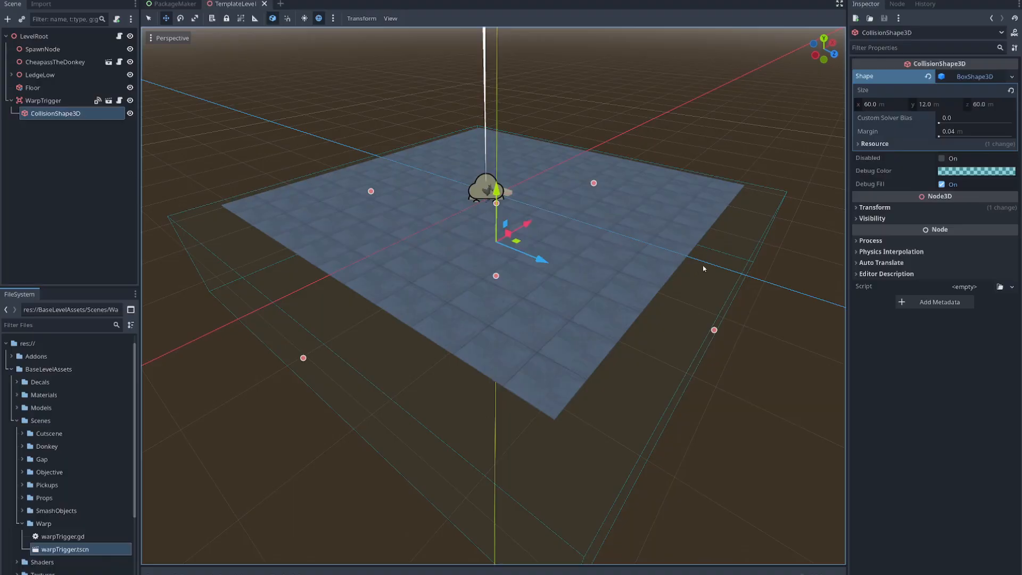
pyautogui.moveTo(732, 390)
pyautogui.mouseDown(button='right')
pyautogui.moveTo(762, 378)
pyautogui.moveTo(687, 362)
pyautogui.moveTo(732, 386)
pyautogui.mouseUp(button='right')
pyautogui.press('w')
pyautogui.click(44, 101)
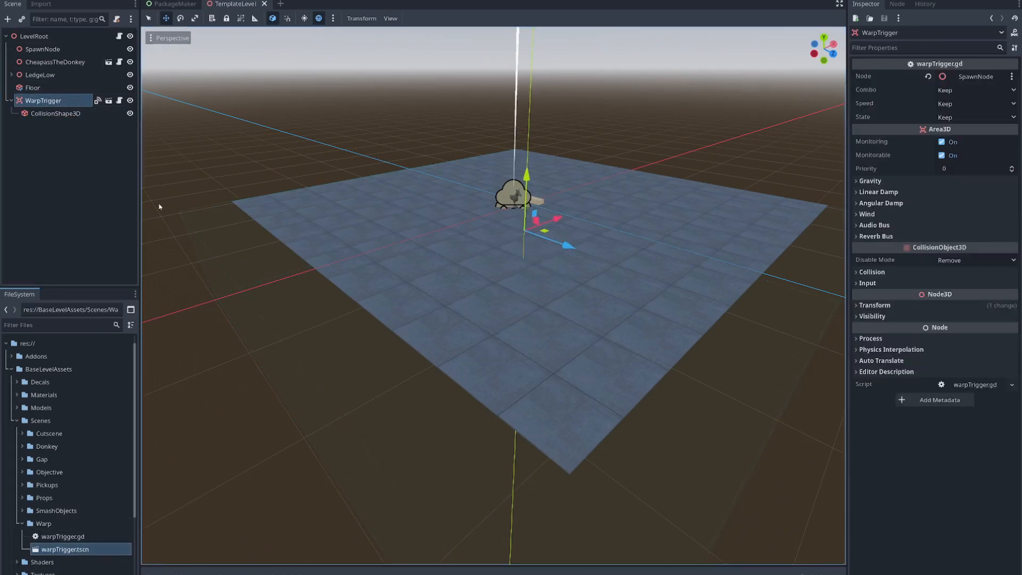
pyautogui.click(56, 113)
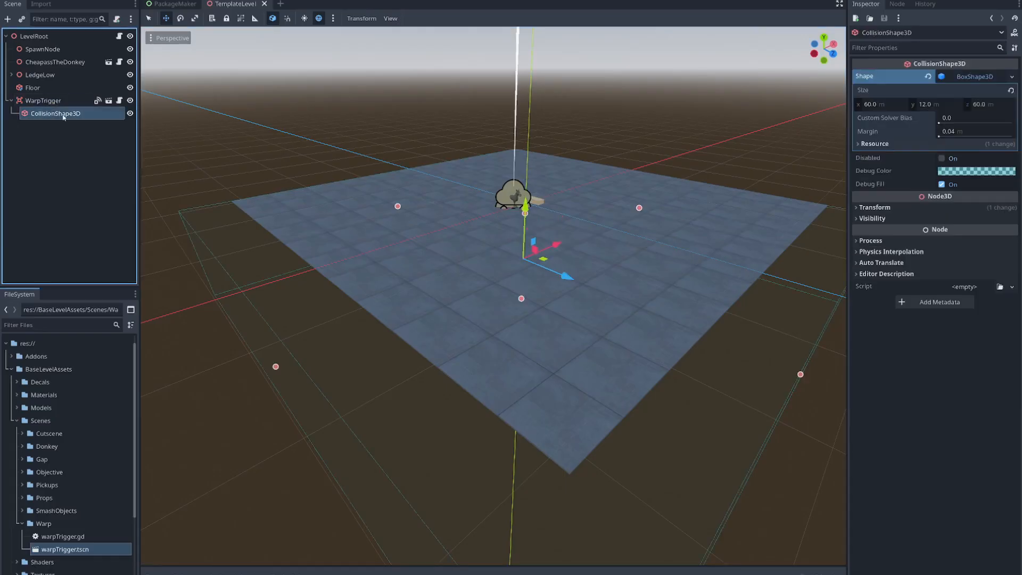
# - Look over the shape types available for the WarpTrigger's CollisionShape3D without changing the shape
pyautogui.click(982, 78)
pyautogui.click(1012, 77)
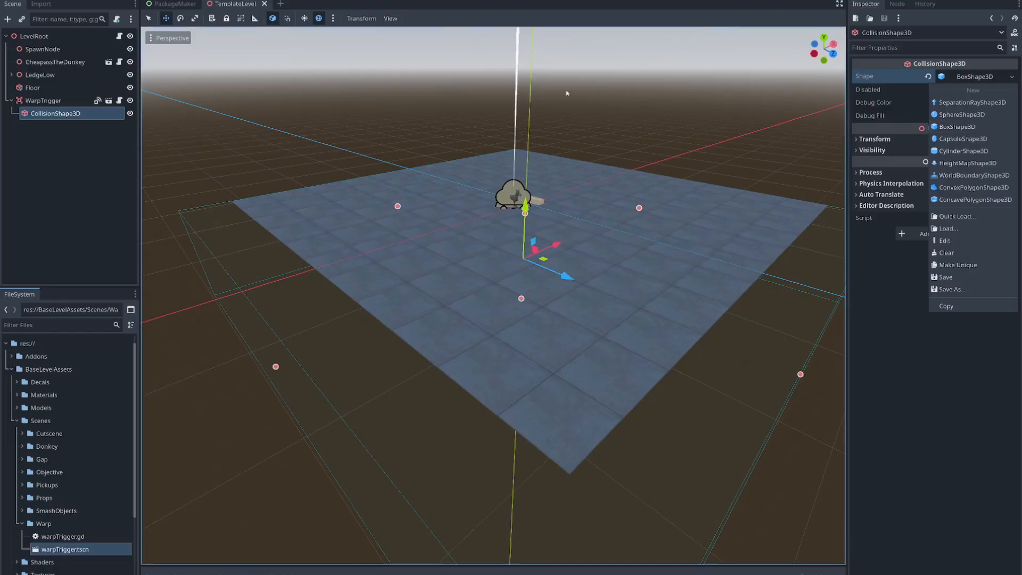
pyautogui.click(61, 122)
pyautogui.moveTo(493, 295); pyautogui.dragTo(480, 320, button='right')
pyautogui.press('w')
pyautogui.press('s')
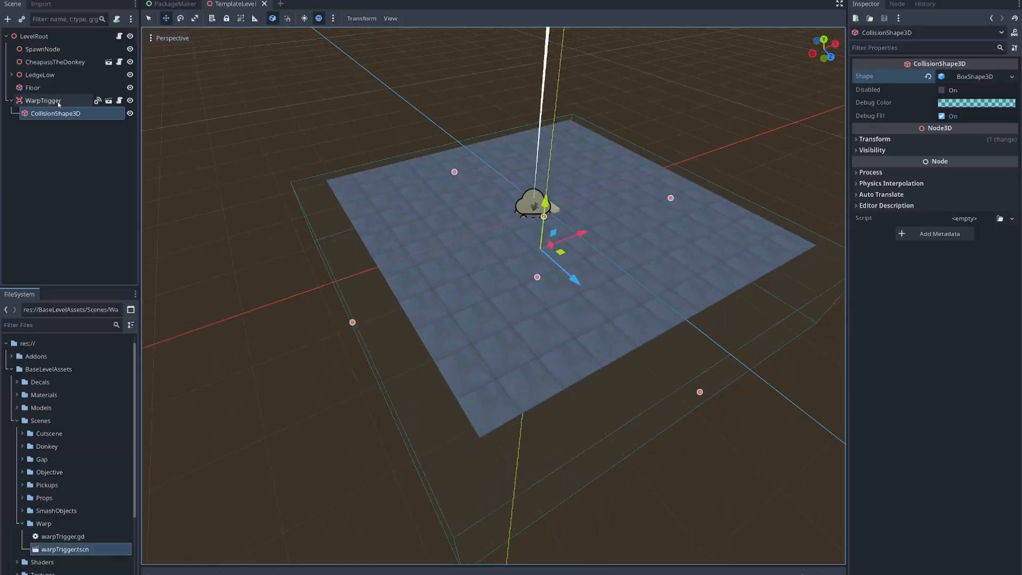
# - Compare the Floor's box size with the size of the WarpTrigger's BoxShape3D collision shape
pyautogui.click(42, 88)
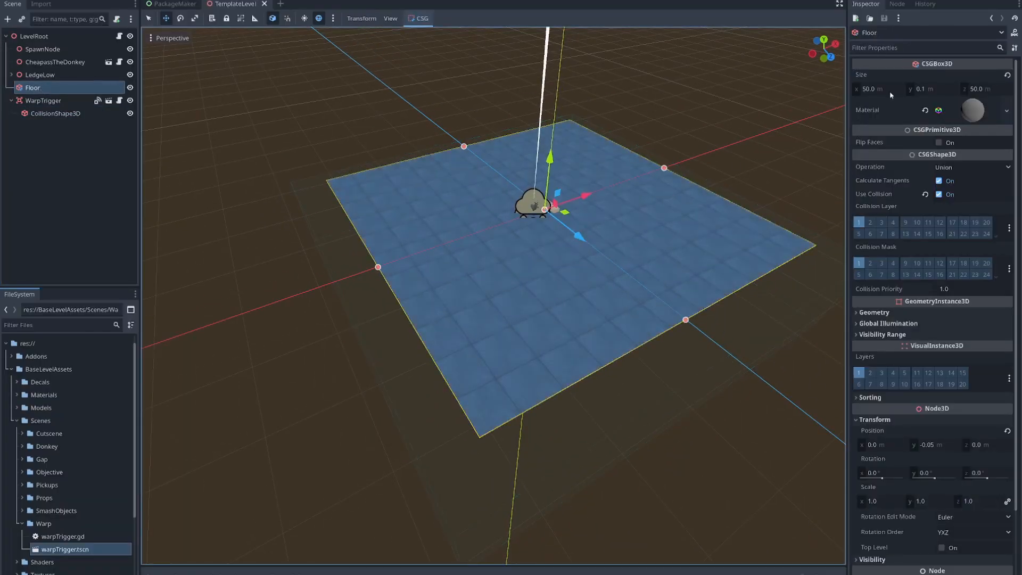
pyautogui.moveTo(469, 214)
pyautogui.mouseDown(button='right')
pyautogui.moveTo(446, 219)
pyautogui.moveTo(450, 208)
pyautogui.mouseUp(button='right')
pyautogui.press('w')
pyautogui.press('s')
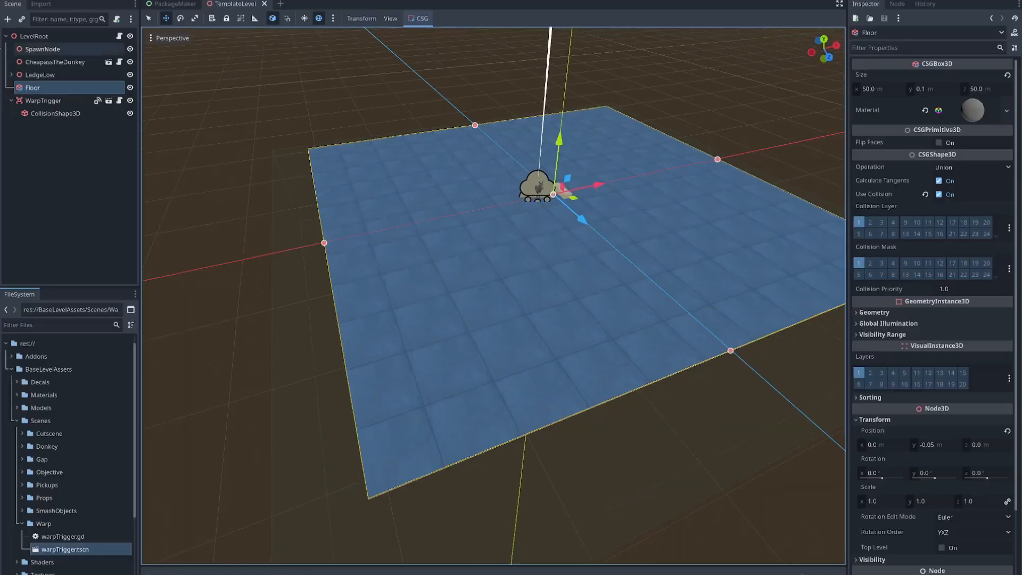
pyautogui.click(56, 113)
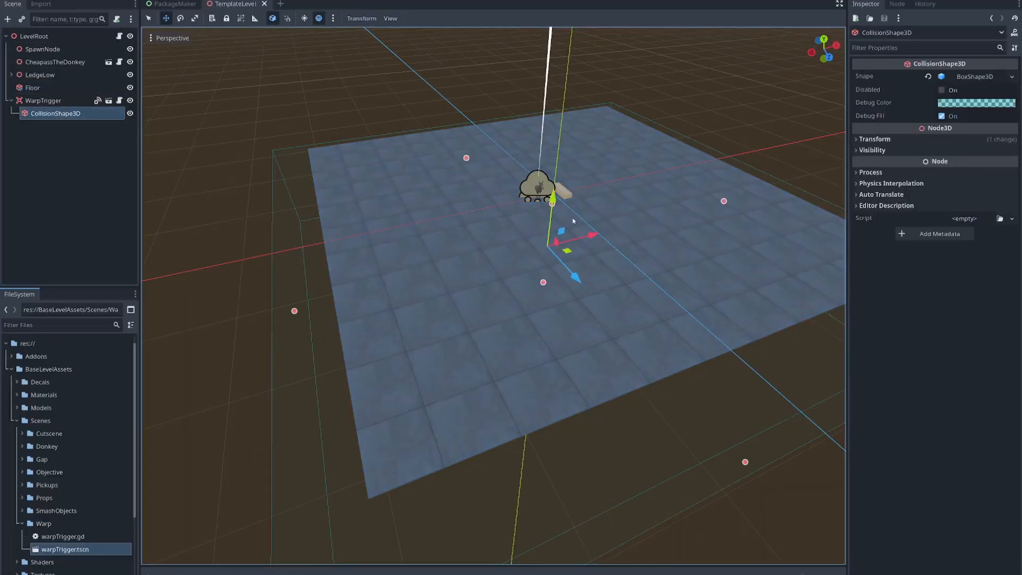
pyautogui.click(969, 77)
# - Examine how the WarpTrigger's collision box extends around and beneath the floor from several viewpoints
pyautogui.moveTo(548, 385)
pyautogui.mouseDown(button='right')
pyautogui.moveTo(639, 410)
pyautogui.moveTo(522, 338)
pyautogui.moveTo(549, 349)
pyautogui.moveTo(514, 342)
pyautogui.moveTo(535, 341)
pyautogui.moveTo(532, 386)
pyautogui.moveTo(535, 329)
pyautogui.moveTo(519, 323)
pyautogui.moveTo(527, 352)
pyautogui.moveTo(560, 386)
pyautogui.mouseUp(button='right')
pyautogui.press('w')
pyautogui.press('s')
pyautogui.press('a')
pyautogui.press('d')
pyautogui.press('a')
pyautogui.press('w')
pyautogui.press('w')
pyautogui.press('s')
pyautogui.moveTo(601, 316)
pyautogui.mouseDown(button='right')
pyautogui.moveTo(592, 267)
pyautogui.moveTo(590, 318)
pyautogui.moveTo(601, 316)
pyautogui.mouseUp(button='right')
pyautogui.press('w')
pyautogui.press('s')
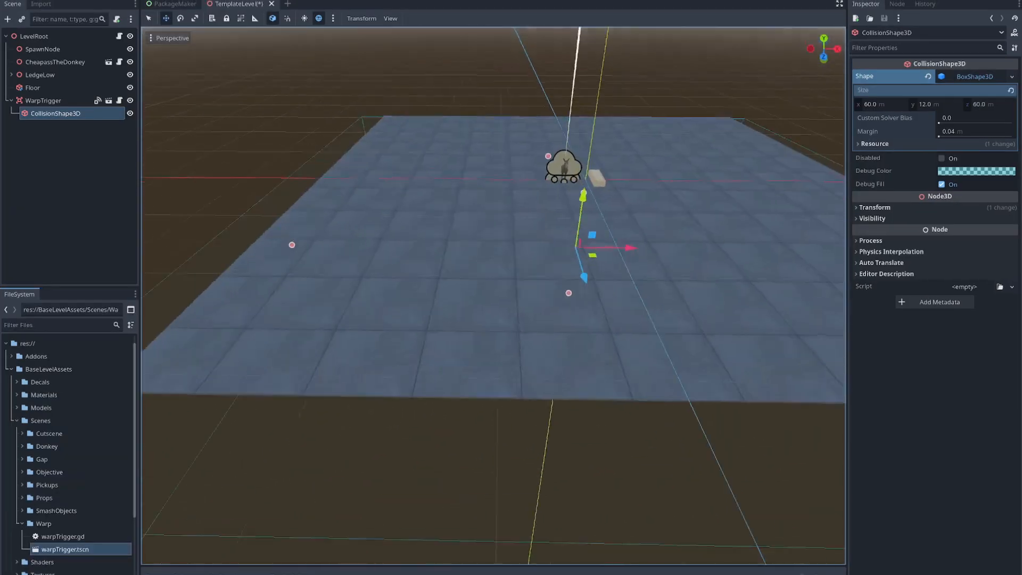
pyautogui.press('a')
pyautogui.press('s')
pyautogui.moveTo(495, 295); pyautogui.dragTo(571, 315, button='right')
# - Review the WarpTrigger and its collision shape once more, ending with the WarpTrigger selected
pyautogui.click(51, 101)
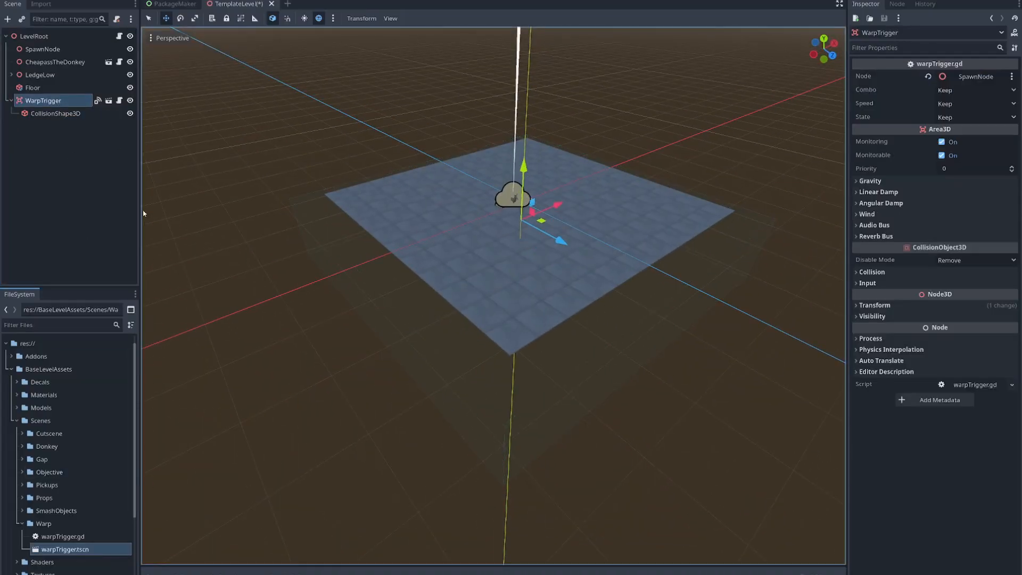
pyautogui.click(74, 117)
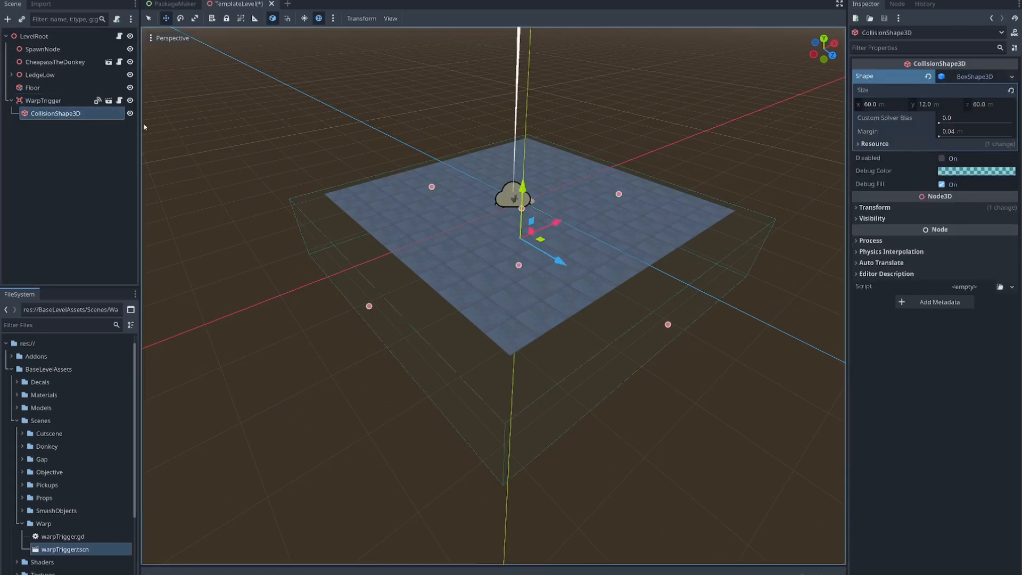
pyautogui.click(48, 101)
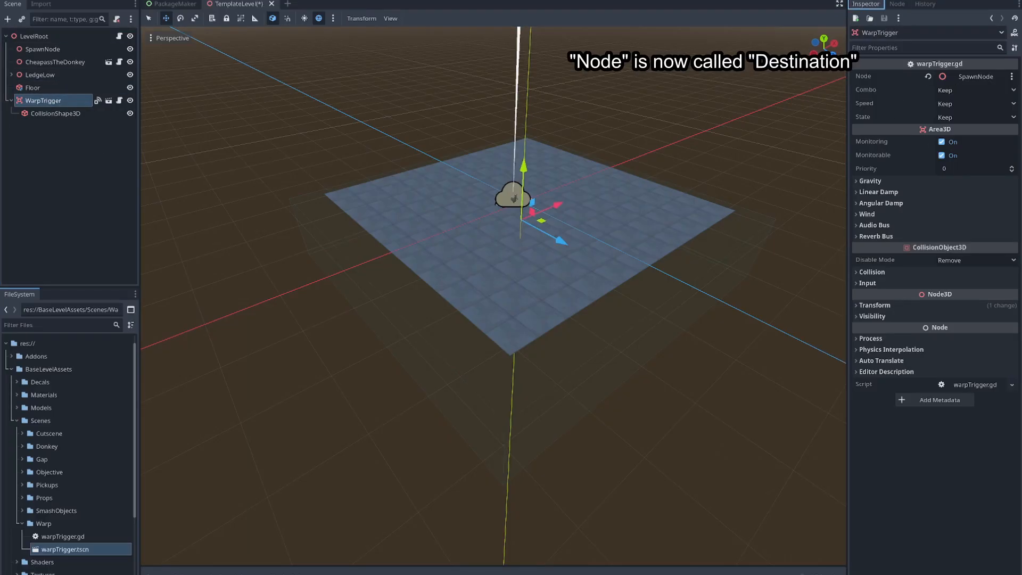
# - Widen the Inspector and look over the WarpTrigger's Combo options, leaving Keep selected
pyautogui.moveTo(848, 291); pyautogui.dragTo(749, 290)
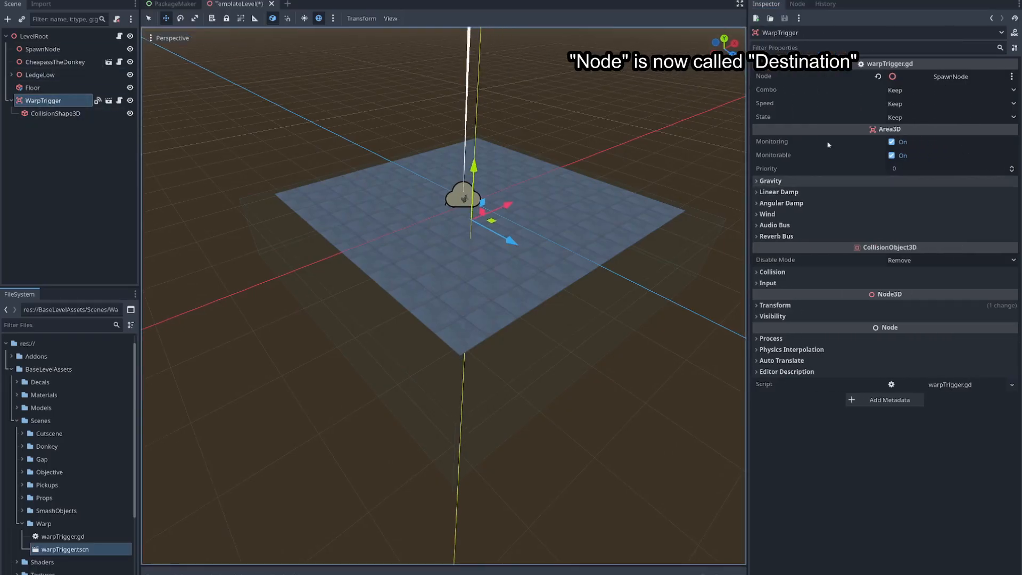
pyautogui.moveTo(750, 109); pyautogui.dragTo(815, 91)
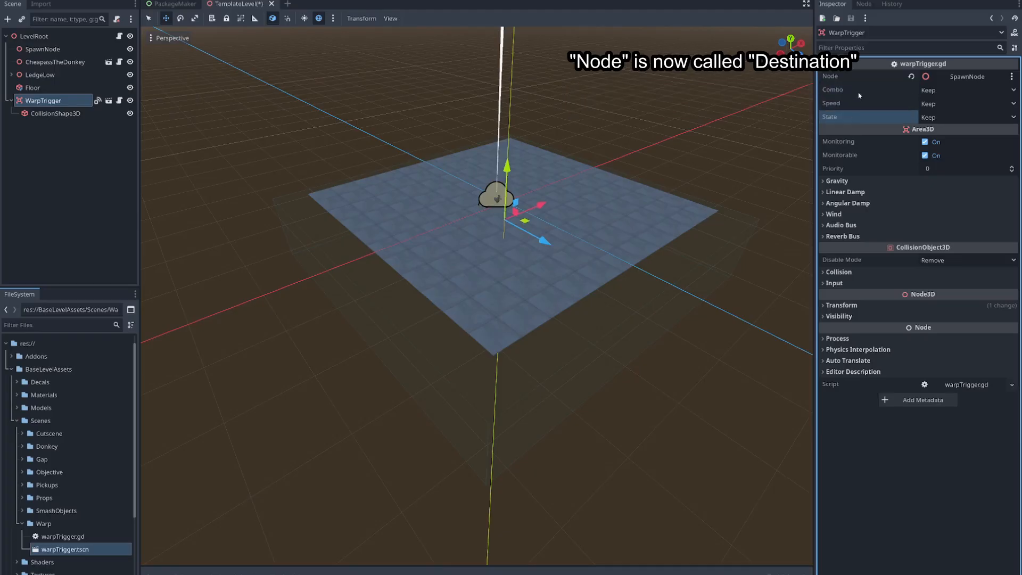
pyautogui.click(934, 95)
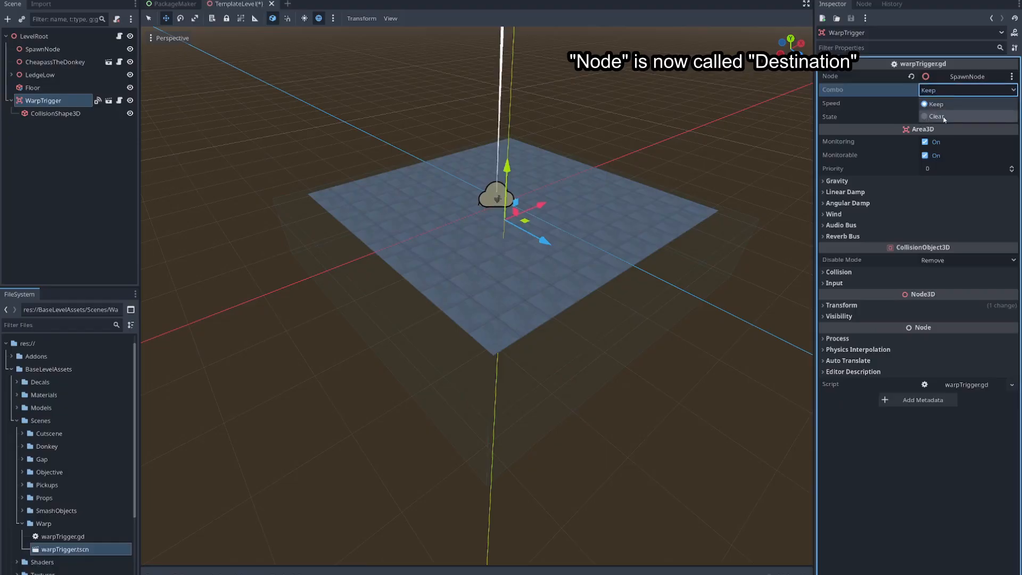
pyautogui.click(916, 111)
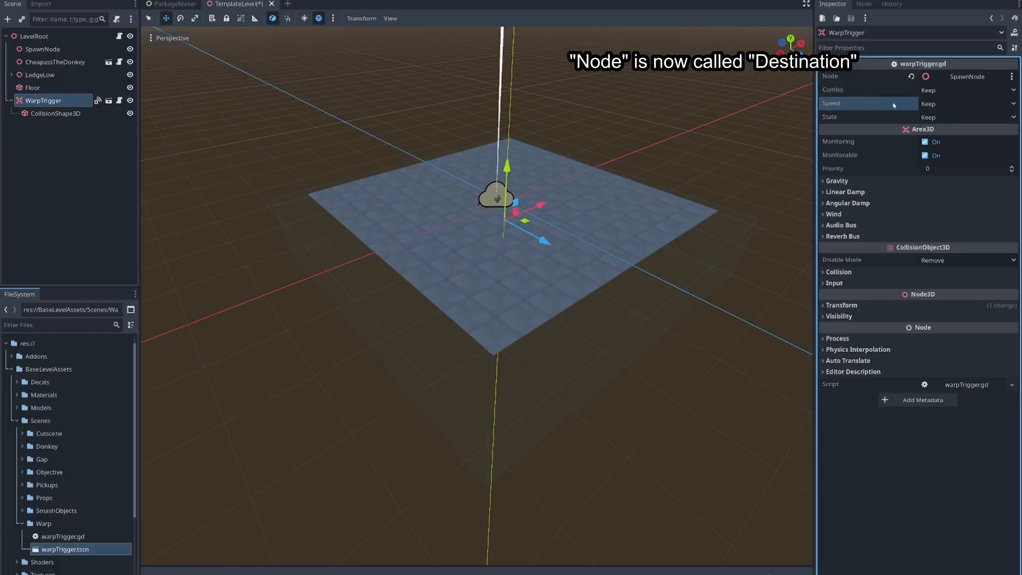
# - Try the Clear and Max options for the WarpTrigger's Speed, and restore it to Keep
pyautogui.click(955, 109)
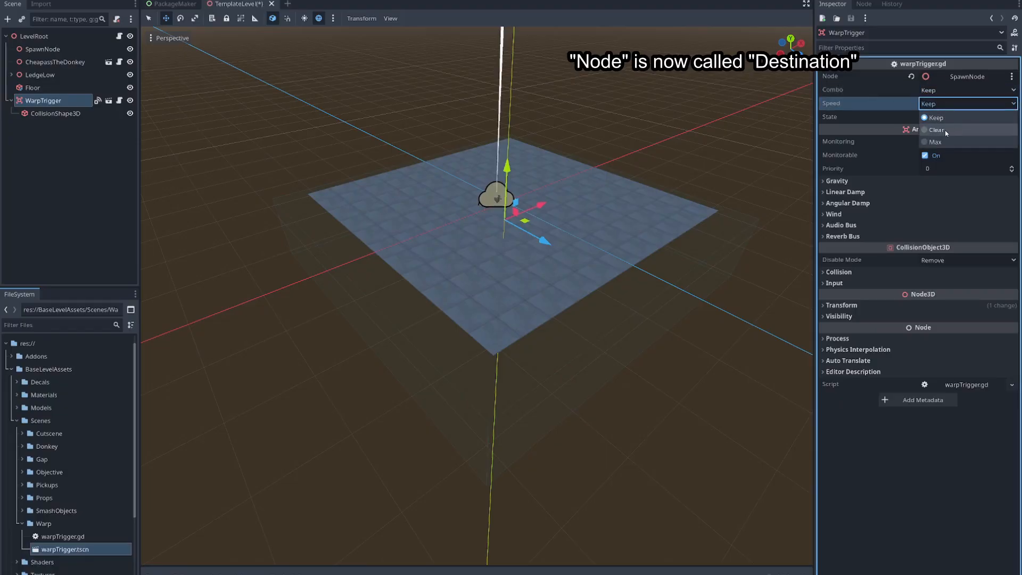
pyautogui.click(945, 130)
pyautogui.click(953, 104)
pyautogui.click(942, 141)
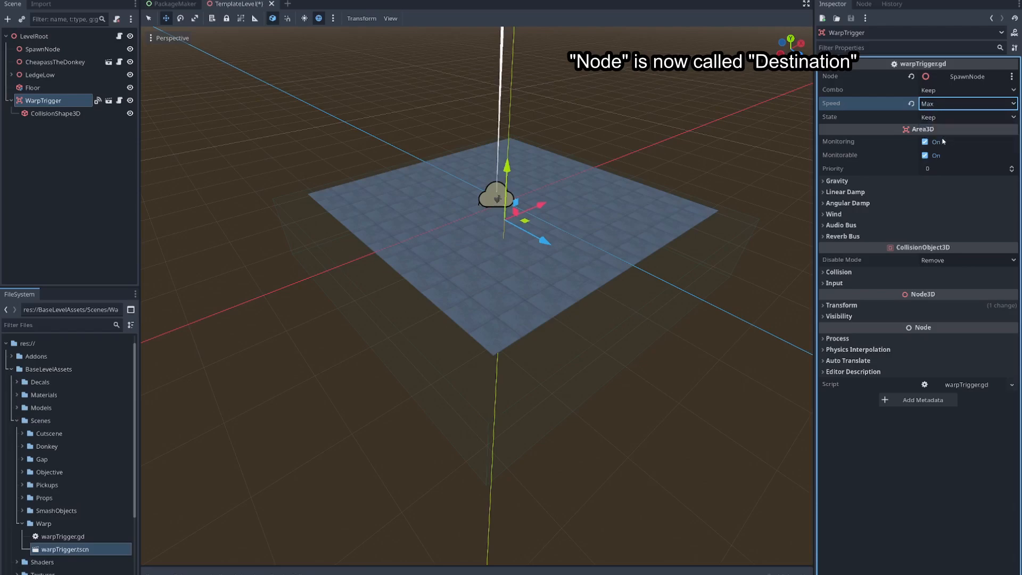
pyautogui.click(943, 104)
pyautogui.click(940, 118)
# - Look over the WarpTrigger's State options, leaving Keep selected
pyautogui.click(934, 121)
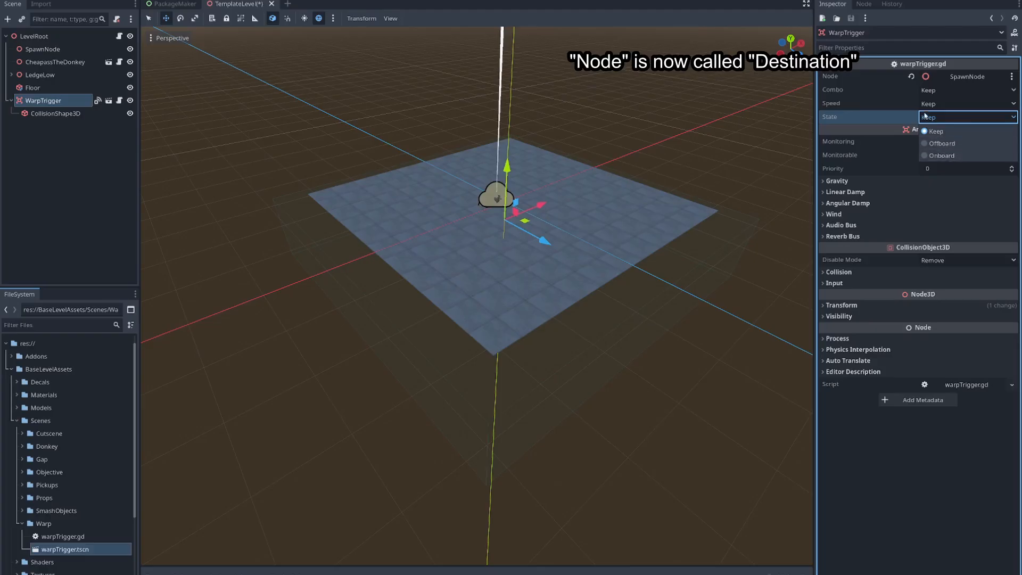
pyautogui.click(898, 104)
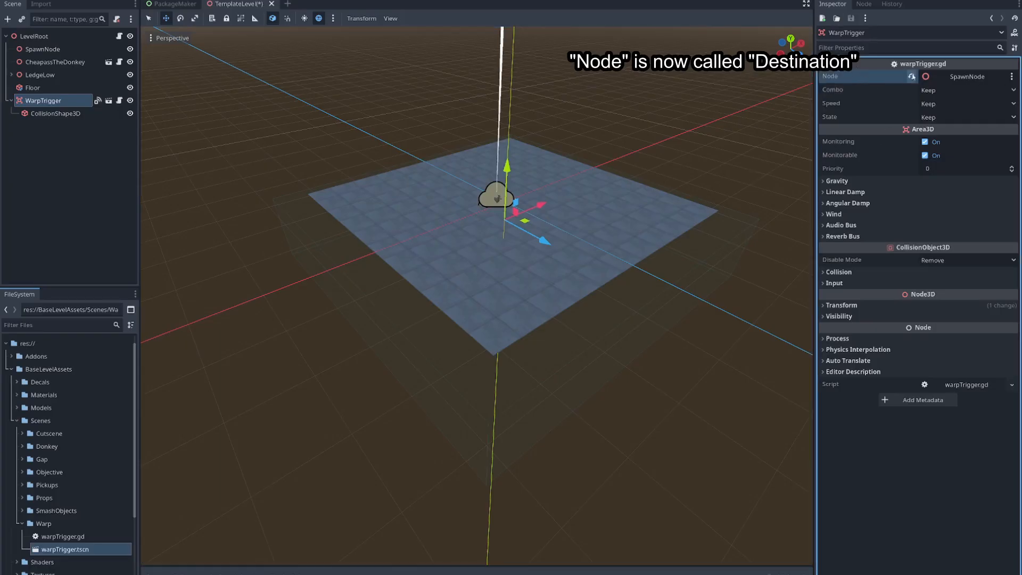
# - Review the candidate nodes for the WarpTrigger's Node property, and locate the SpawnNode in the level
pyautogui.click(965, 78)
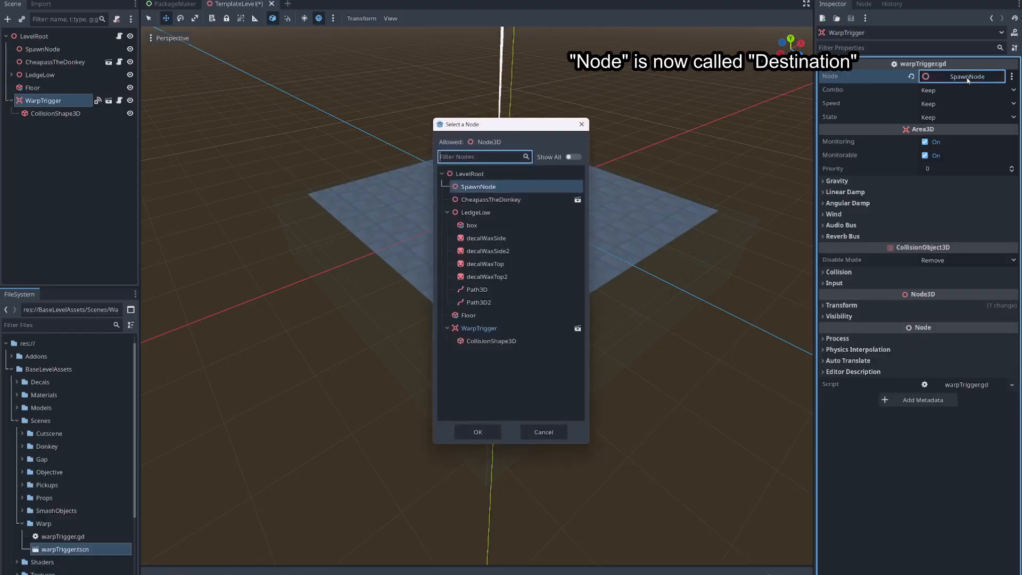
pyautogui.click(581, 126)
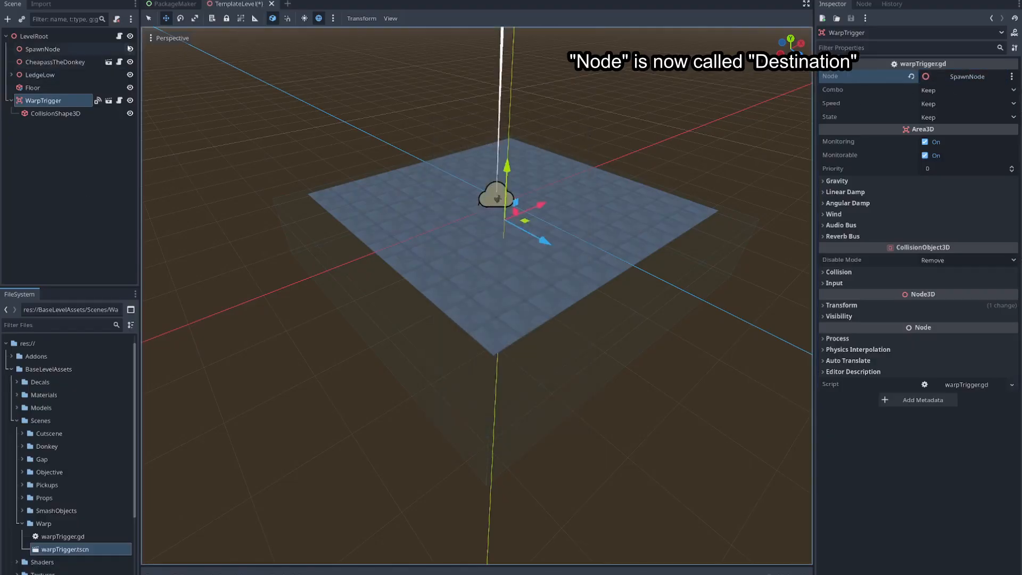
pyautogui.click(60, 49)
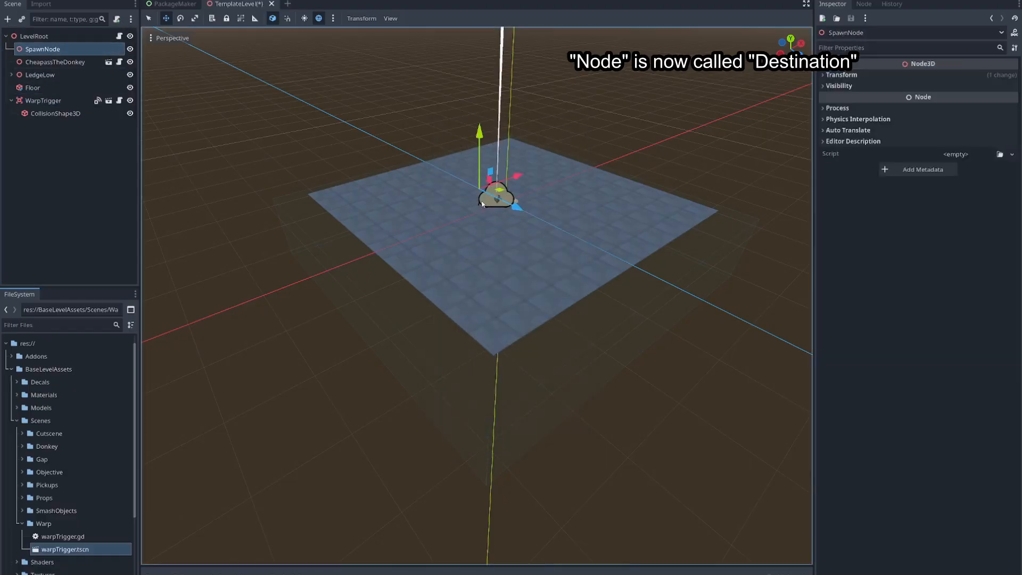
pyautogui.click(445, 152)
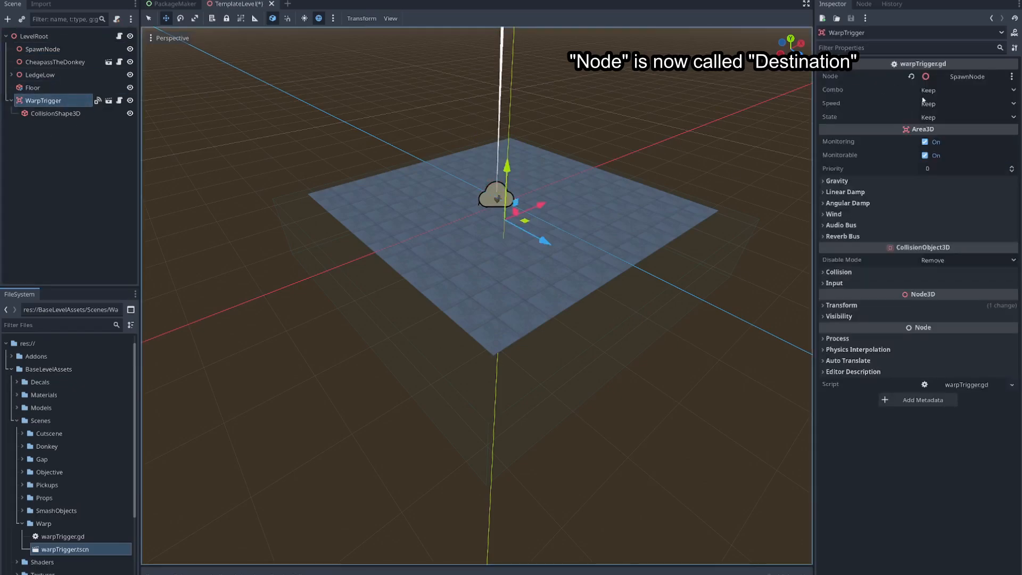
# - Assign the SpawnNode to the WarpTrigger's Node property and confirm that choice in the node picker
pyautogui.moveTo(51, 49); pyautogui.dragTo(968, 80)
pyautogui.click(994, 82)
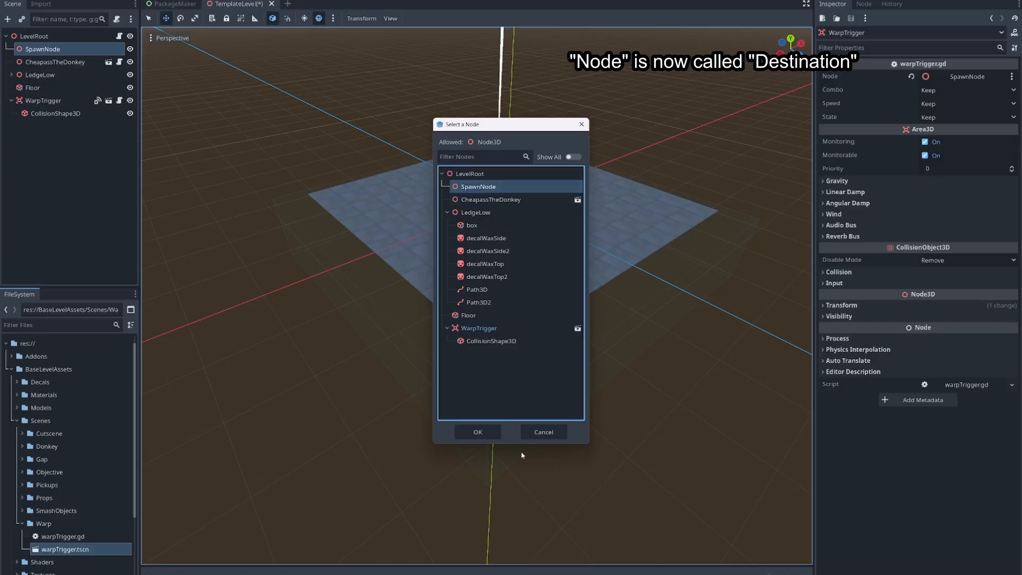
pyautogui.click(479, 431)
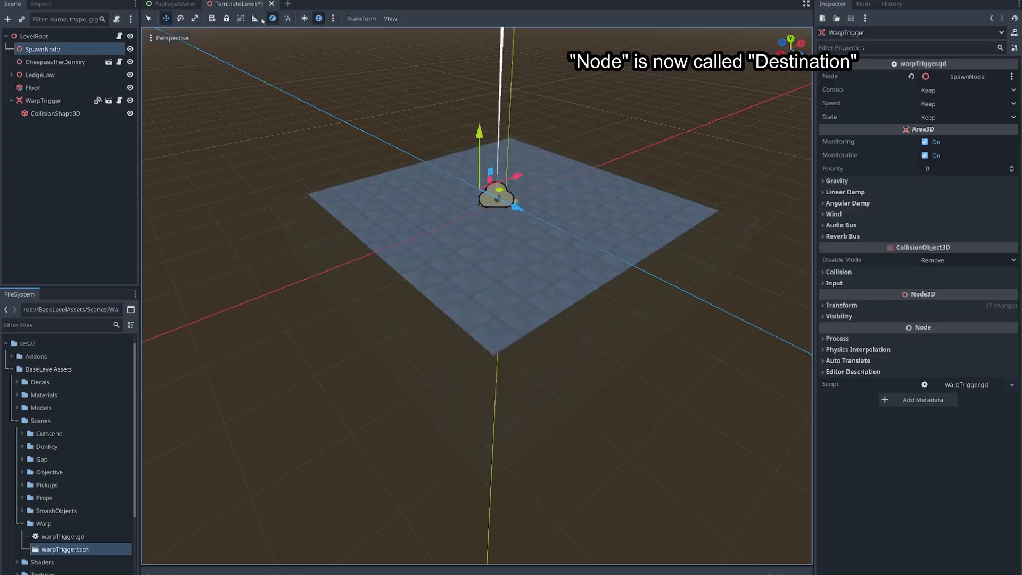
# - Revisit the WarpTrigger's source folder Warp and look over the actions available for the WarpTrigger node
pyautogui.click(43, 101)
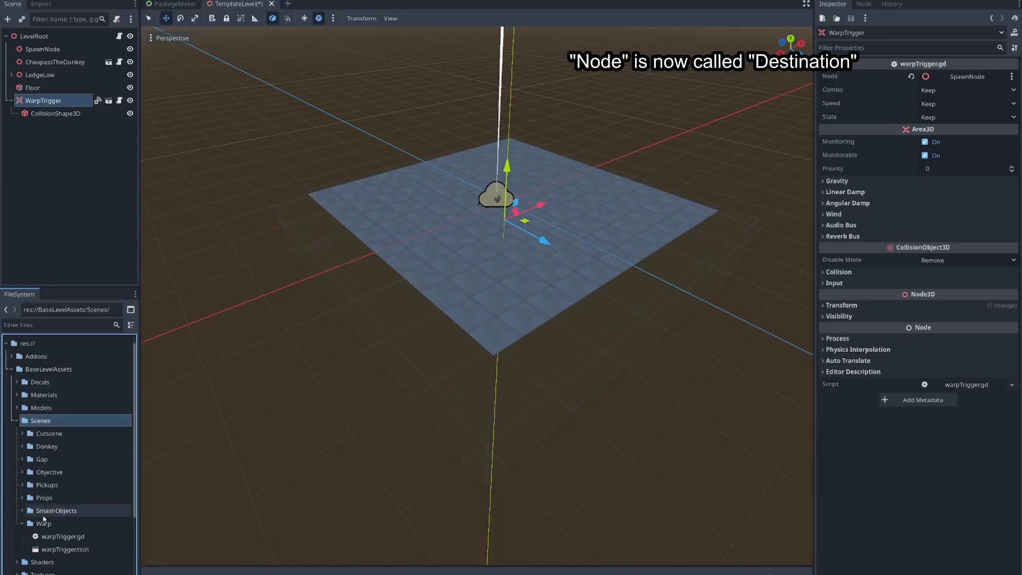
pyautogui.click(45, 524)
pyautogui.click(74, 101)
pyautogui.rightClick(64, 101)
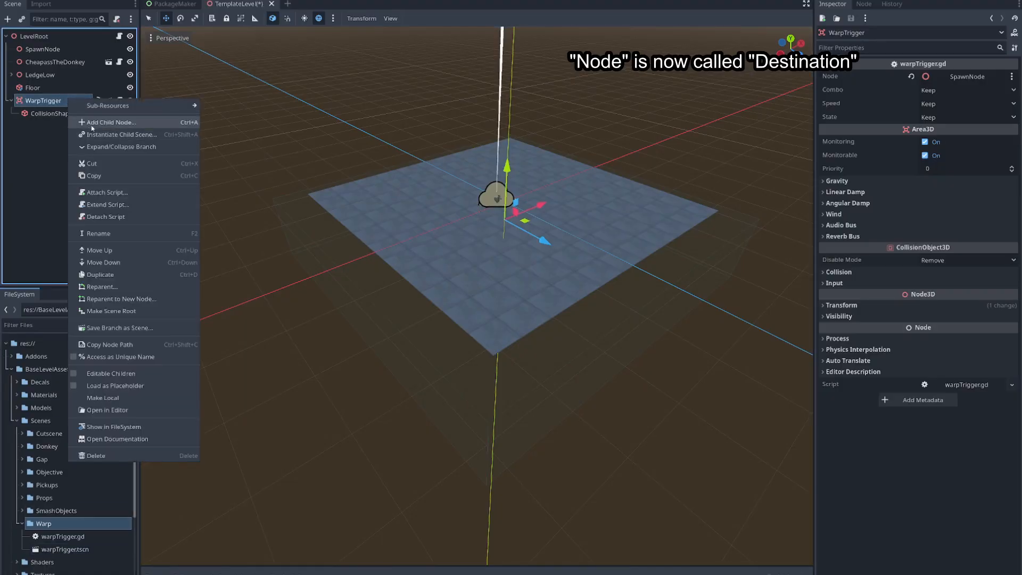
# - Look over the shape types offered for the WarpTrigger's CollisionShape3D, keep BoxShape3D, and return to the WarpTrigger
pyautogui.click(48, 115)
pyautogui.click(47, 115)
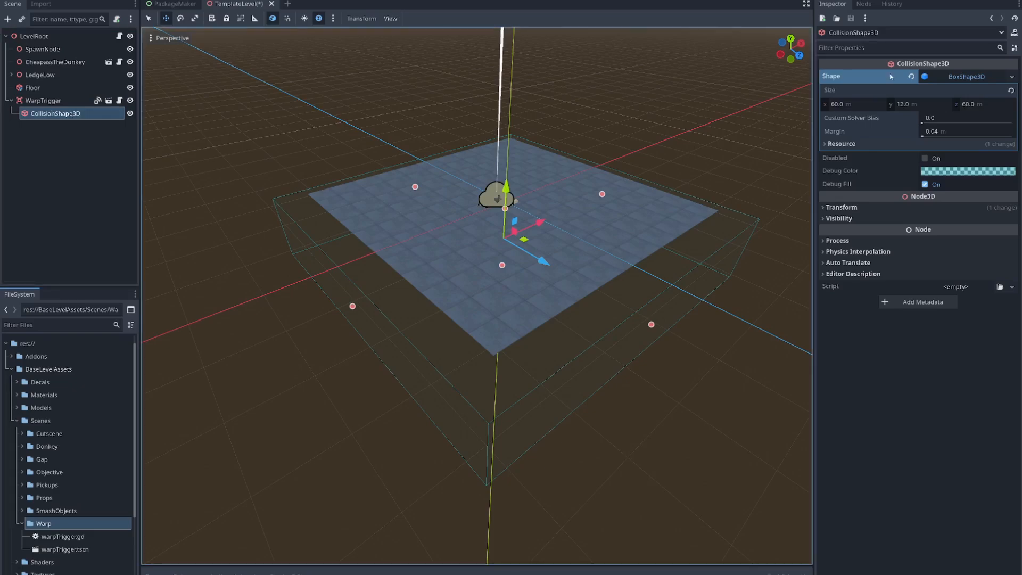
pyautogui.click(970, 78)
pyautogui.click(970, 78)
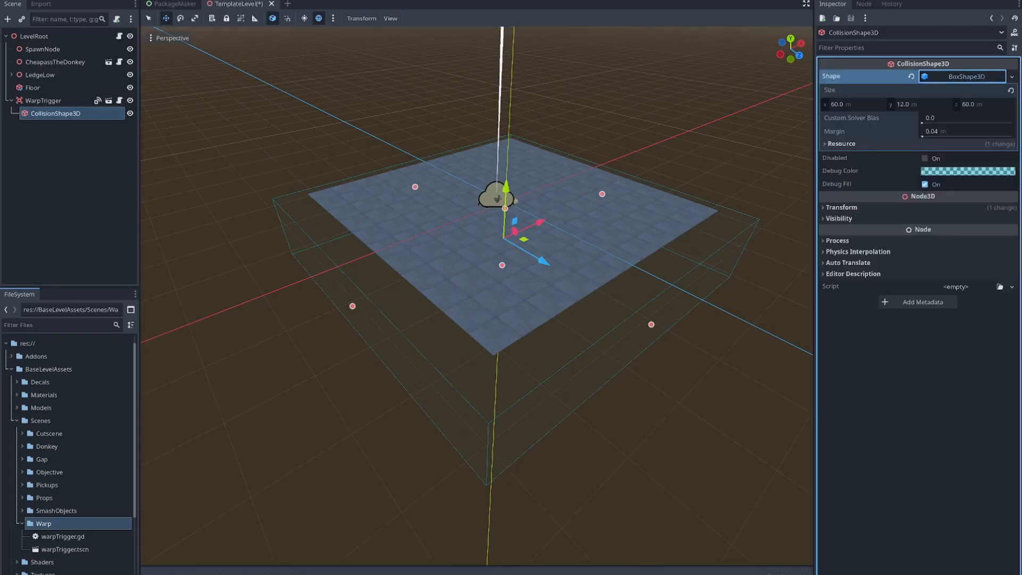
pyautogui.click(1012, 76)
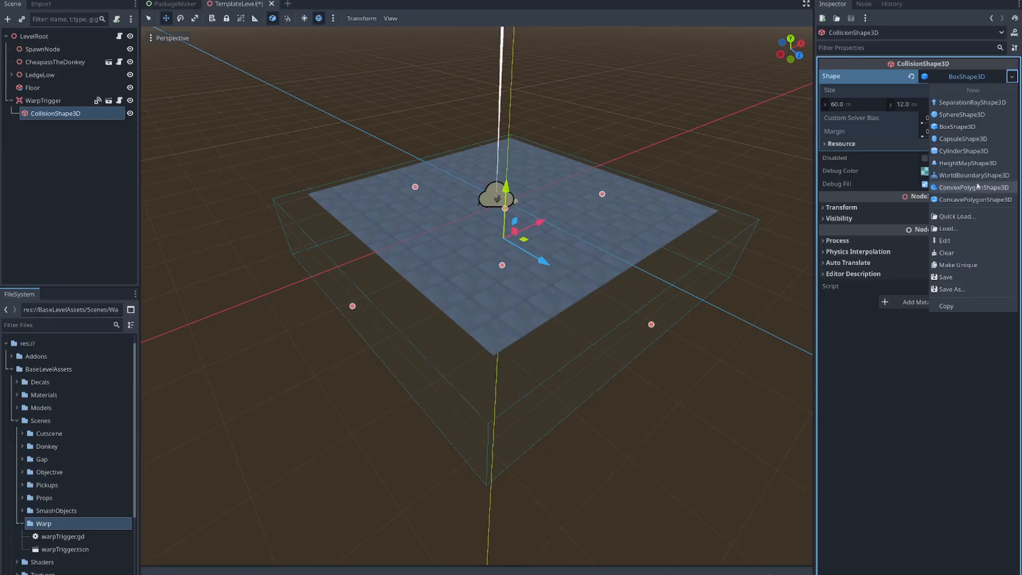
pyautogui.click(586, 104)
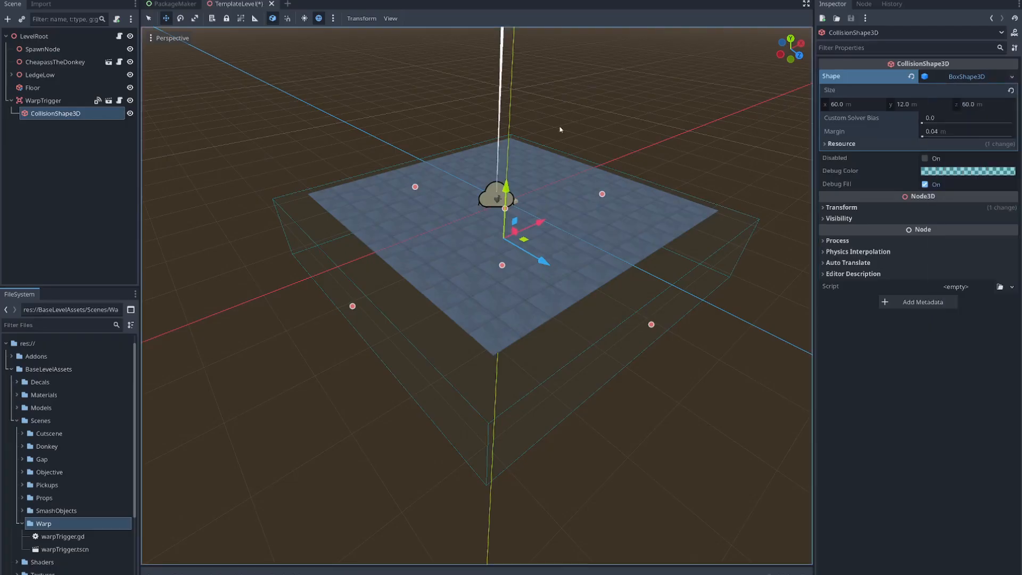
pyautogui.moveTo(640, 318); pyautogui.dragTo(639, 286, button='middle')
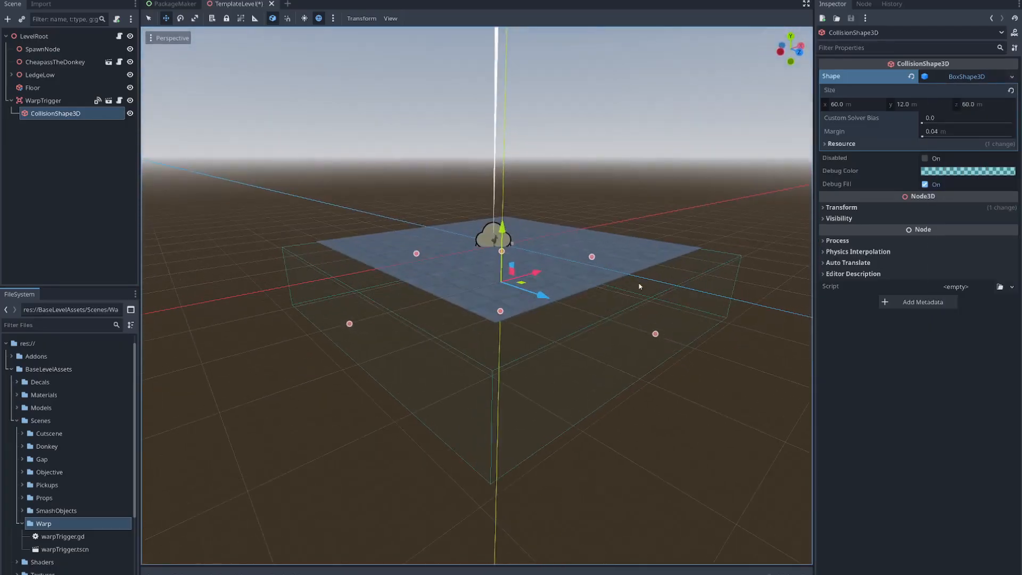
pyautogui.click(53, 100)
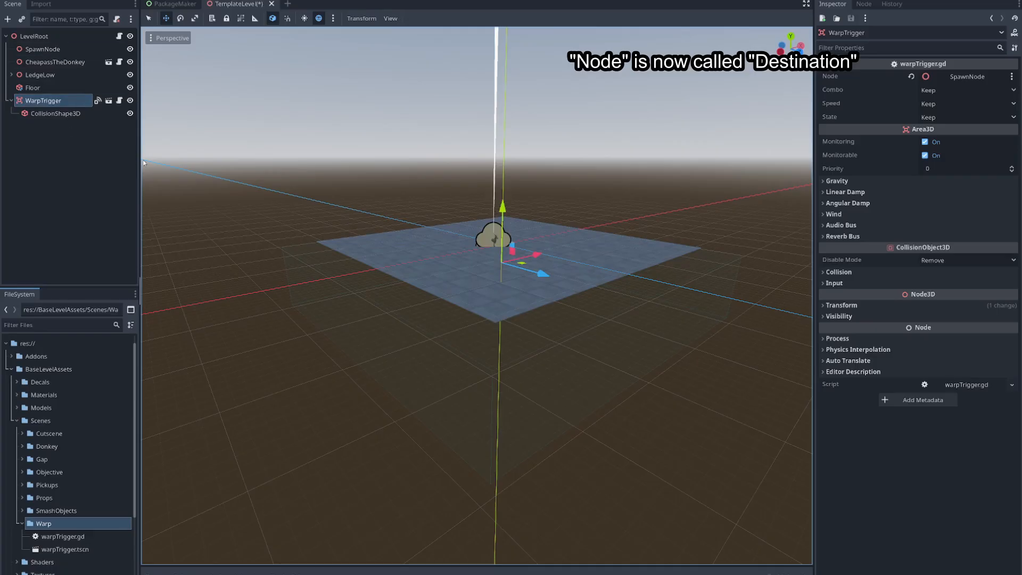
# - Examine the floor and the empty space around it from several angles
pyautogui.moveTo(270, 165); pyautogui.dragTo(762, 452)
pyautogui.click(747, 407)
pyautogui.moveTo(672, 236); pyautogui.dragTo(602, 293, button='middle')
pyautogui.scroll(-4, 601, 293)
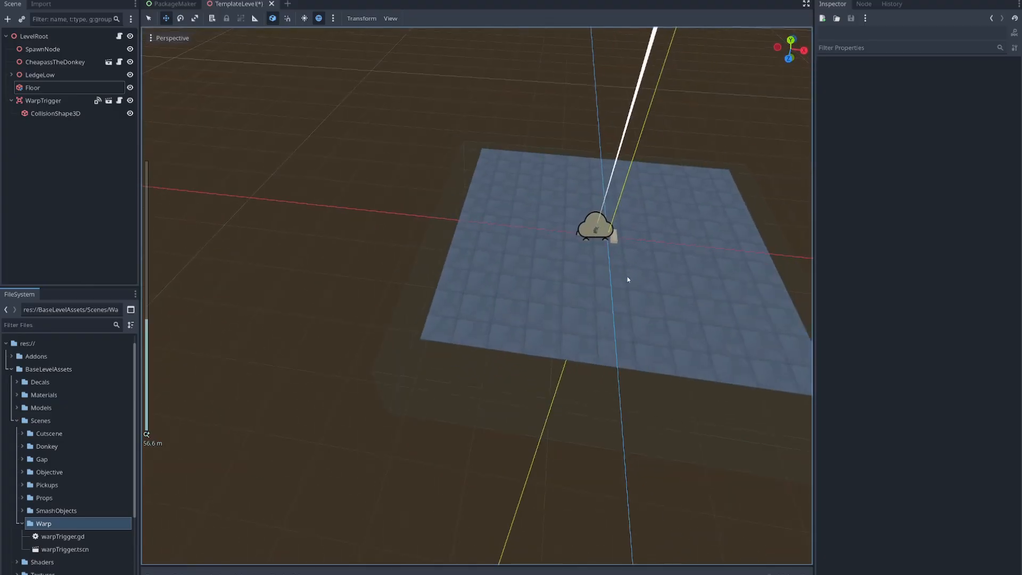
pyautogui.moveTo(595, 299); pyautogui.dragTo(426, 283, button='right')
pyautogui.press('w')
pyautogui.press('d')
pyautogui.press('s')
pyautogui.press('a')
pyautogui.press('w')
pyautogui.press('a')
pyautogui.press('s')
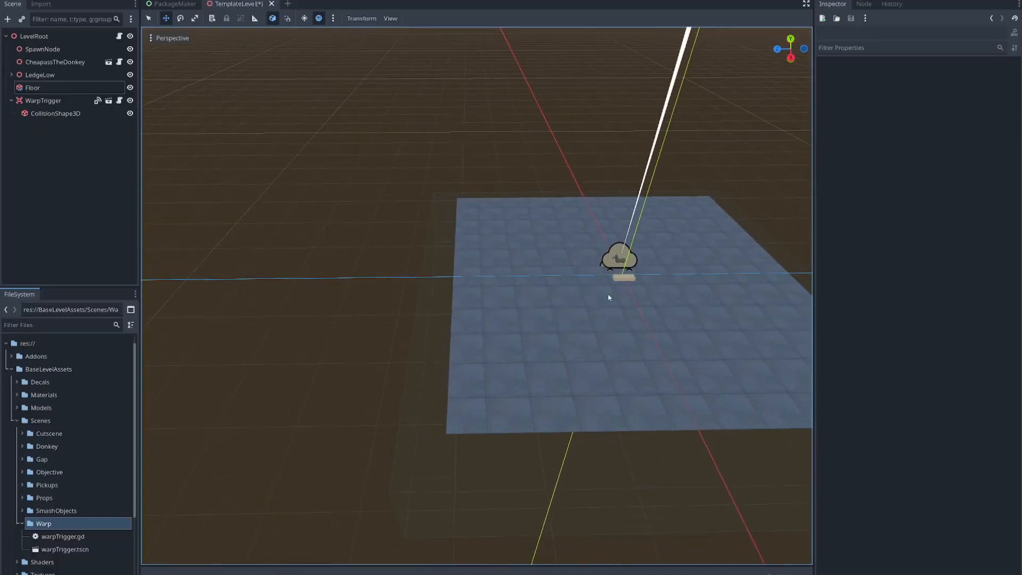
# - Duplicate the Floor node
pyautogui.moveTo(518, 325)
pyautogui.mouseDown(button='right')
pyautogui.moveTo(501, 323)
pyautogui.moveTo(511, 311)
pyautogui.moveTo(542, 326)
pyautogui.moveTo(508, 310)
pyautogui.mouseUp(button='right')
pyautogui.press('w')
pyautogui.click(46, 88)
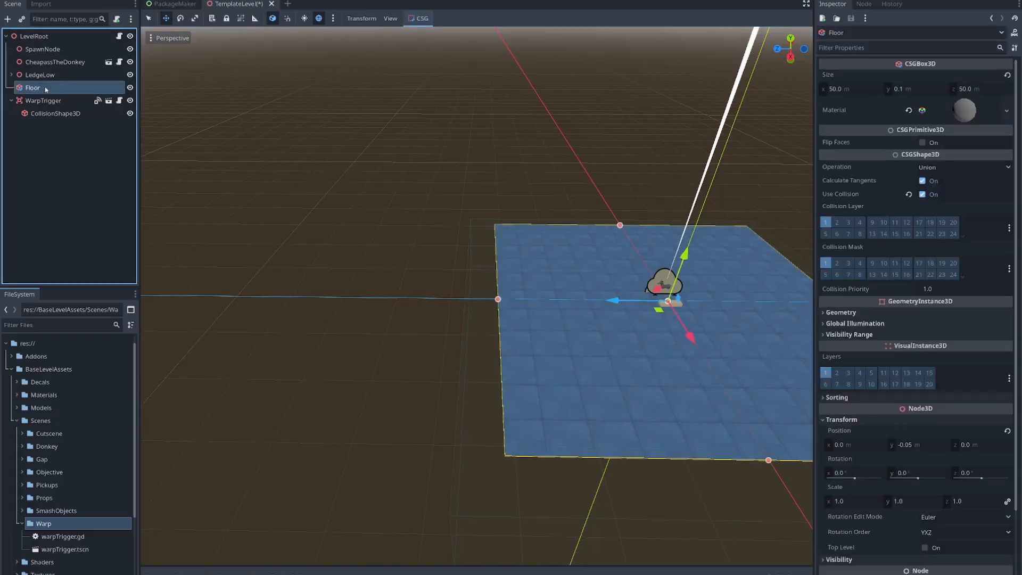
pyautogui.rightClick(46, 90)
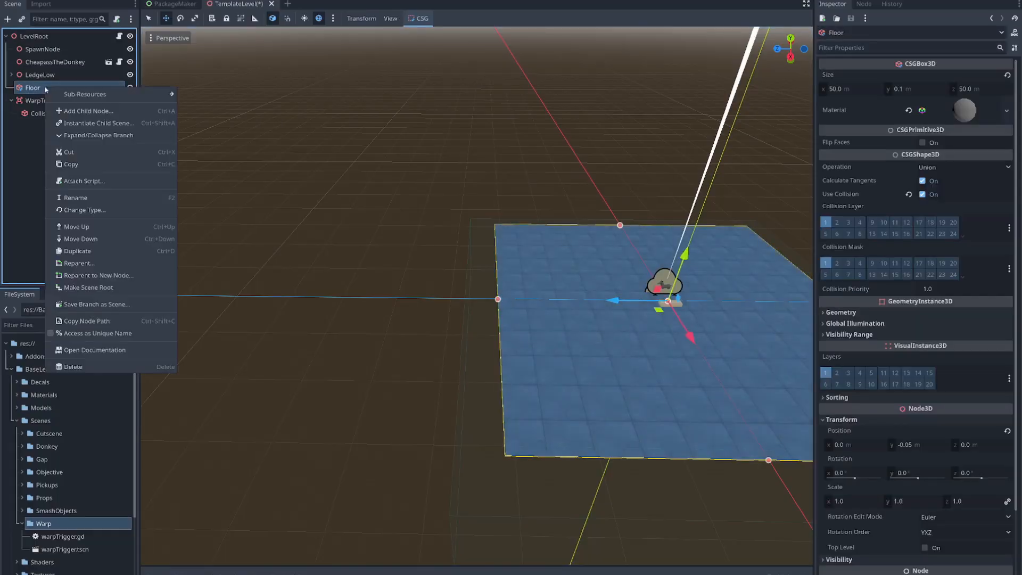
pyautogui.click(78, 251)
# - Set the duplicated floor's x and z size to 15 m each
pyautogui.click(855, 90)
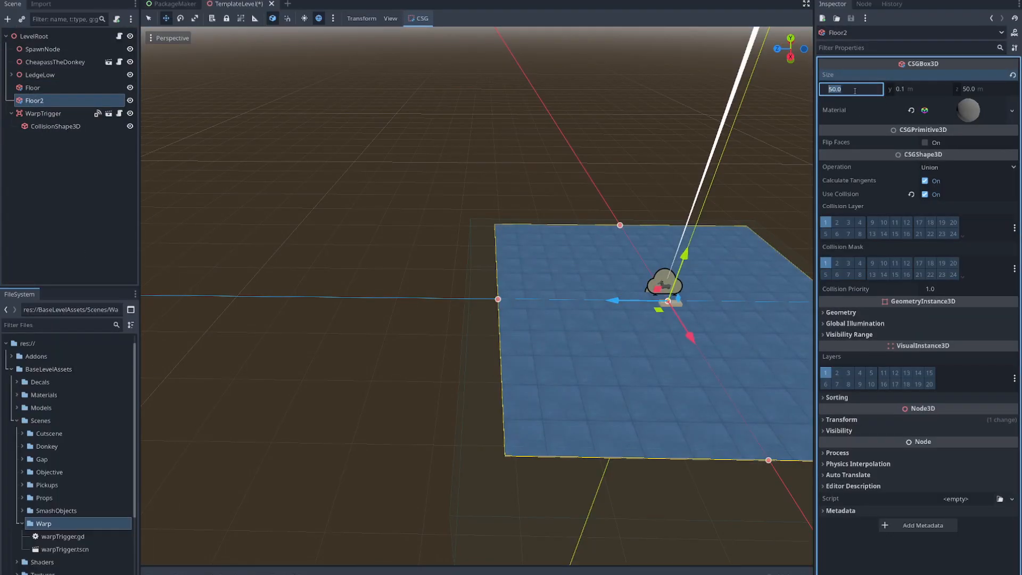
pyautogui.write('15')
pyautogui.click(961, 88)
pyautogui.write('15')
pyautogui.click(856, 88)
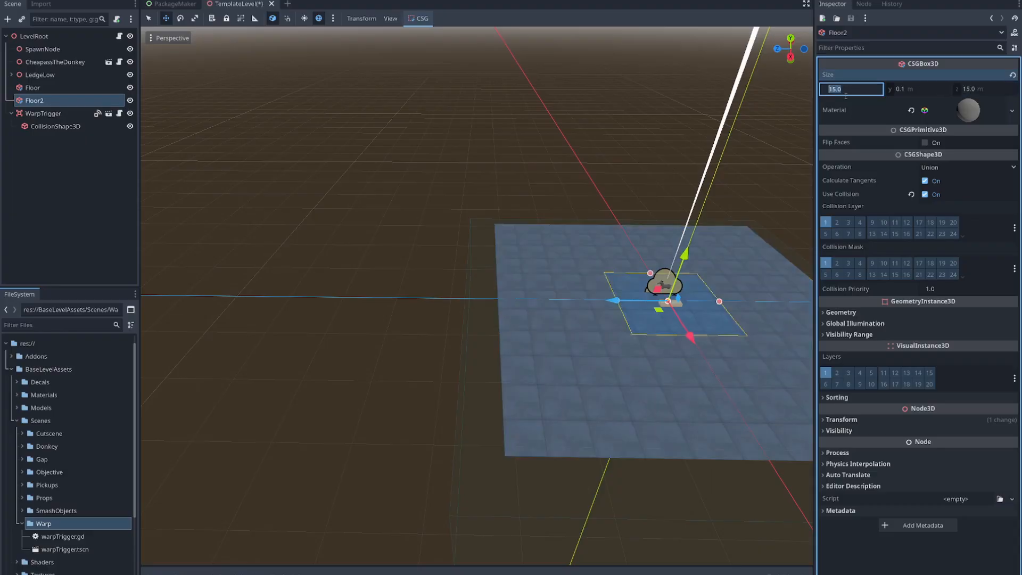
# - Move the duplicated floor along the z axis until it sits clear of the main floor with a wide gap
pyautogui.moveTo(616, 300); pyautogui.dragTo(271, 276)
pyautogui.click(43, 49)
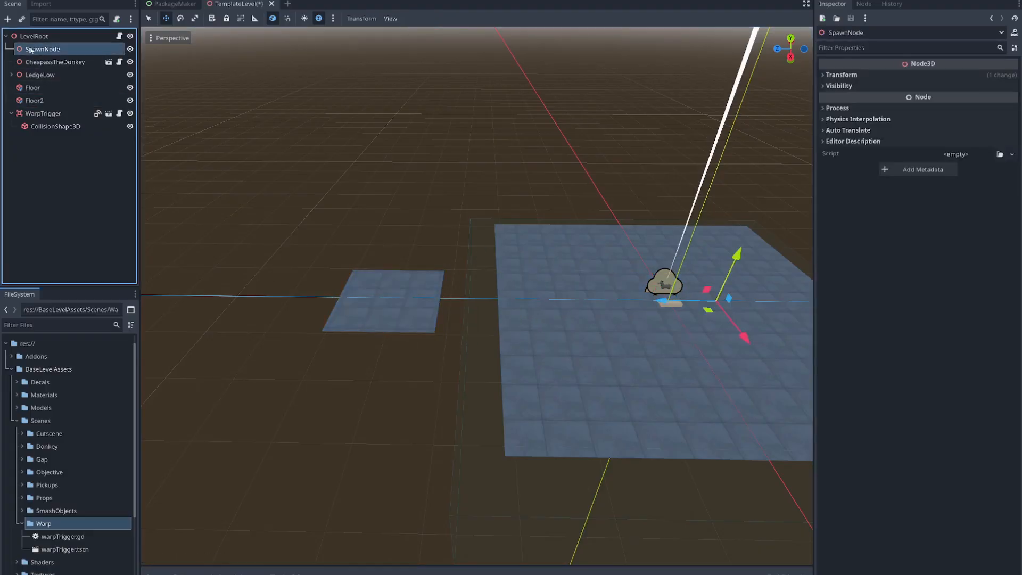
pyautogui.click(34, 101)
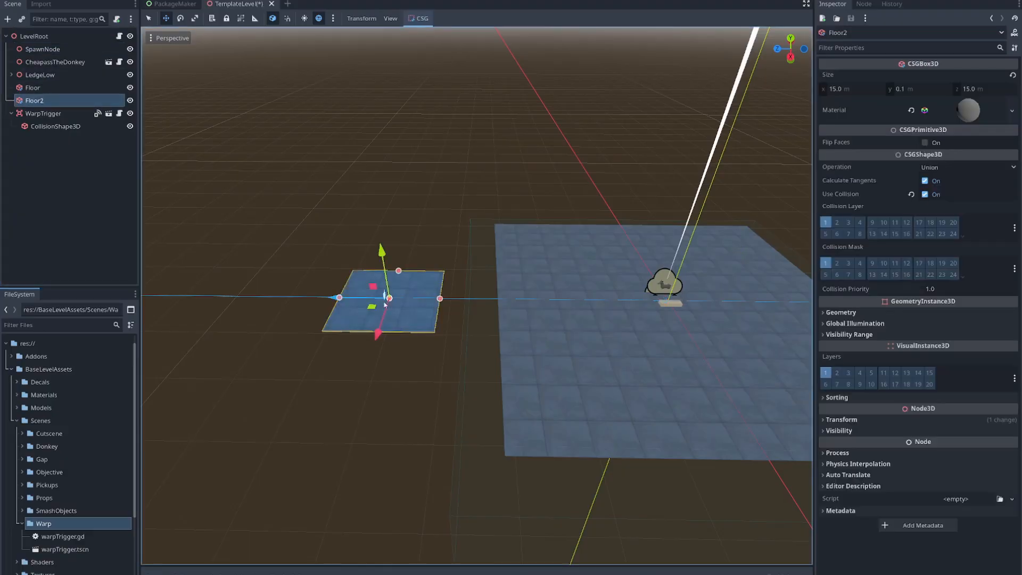
pyautogui.moveTo(331, 300); pyautogui.dragTo(300, 299)
# - Add a CSGBox3D node as a child of LevelRoot
pyautogui.moveTo(330, 316); pyautogui.dragTo(347, 314, button='right')
pyautogui.press('w')
pyautogui.press('s')
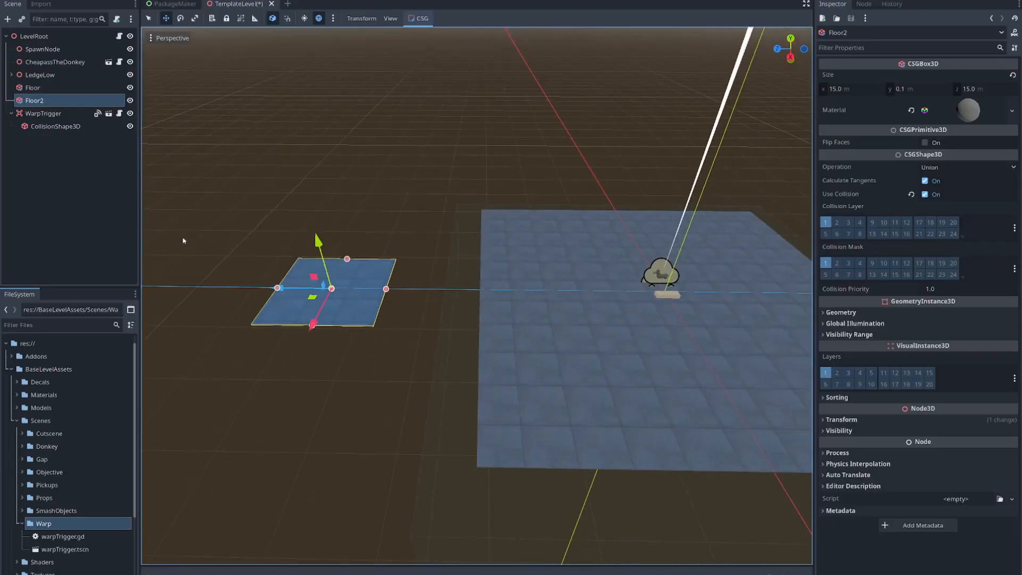
pyautogui.click(45, 39)
pyautogui.rightClick(46, 38)
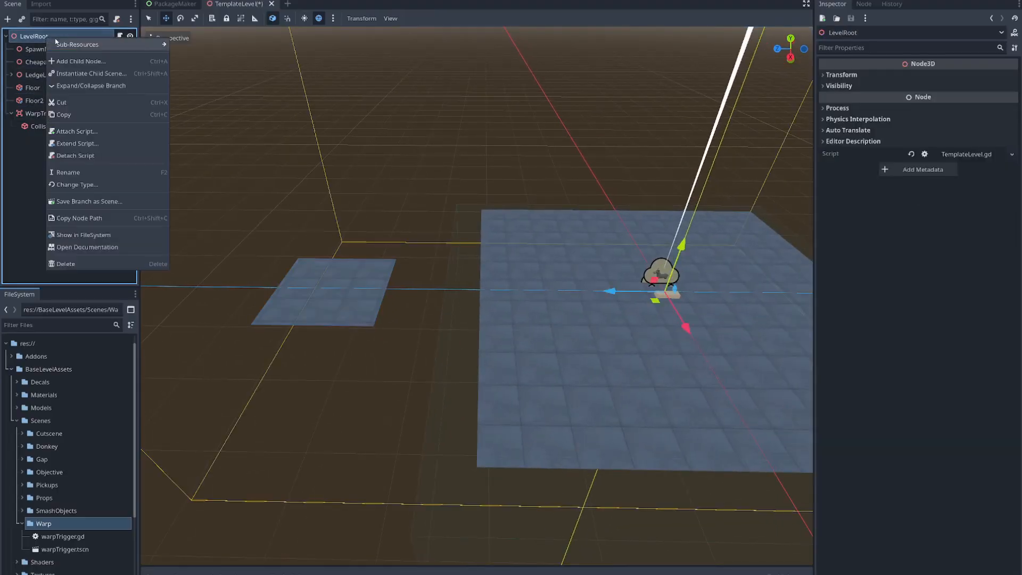
pyautogui.click(80, 61)
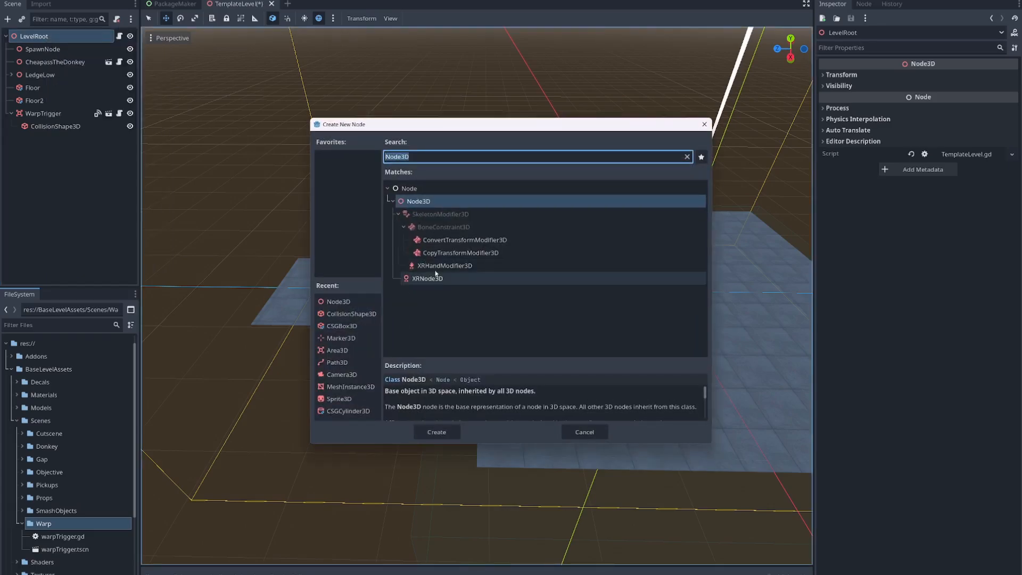
pyautogui.write('box')
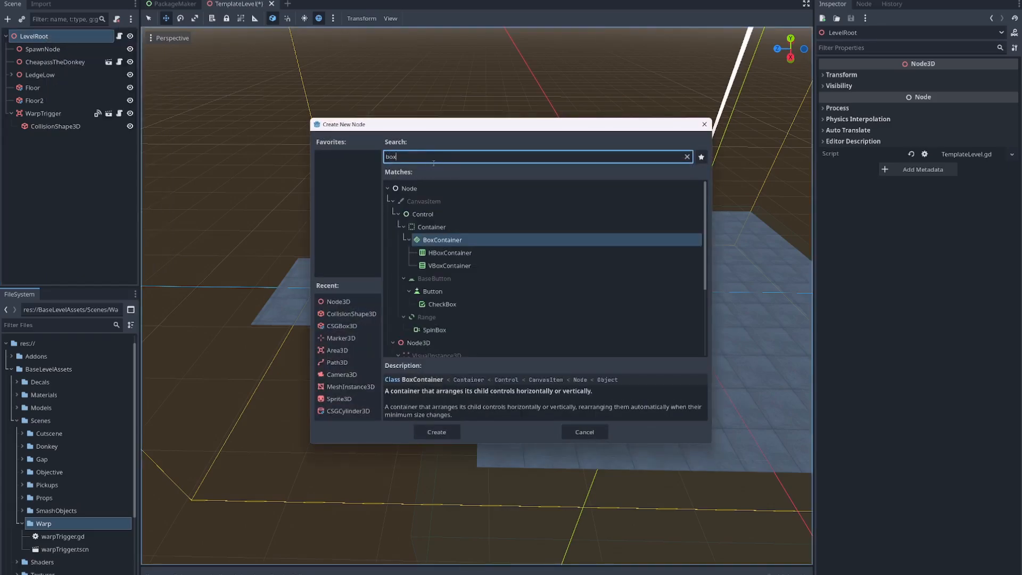
pyautogui.doubleClick(449, 342)
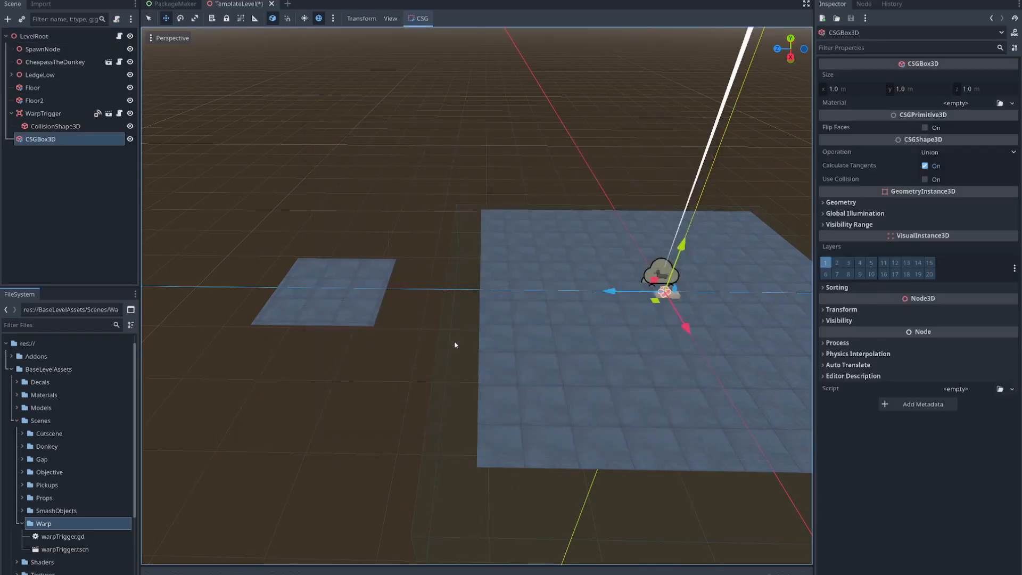
# - Move the new box along the z axis toward the main floor's edge facing the small floor
pyautogui.moveTo(680, 360); pyautogui.dragTo(512, 283, button='middle')
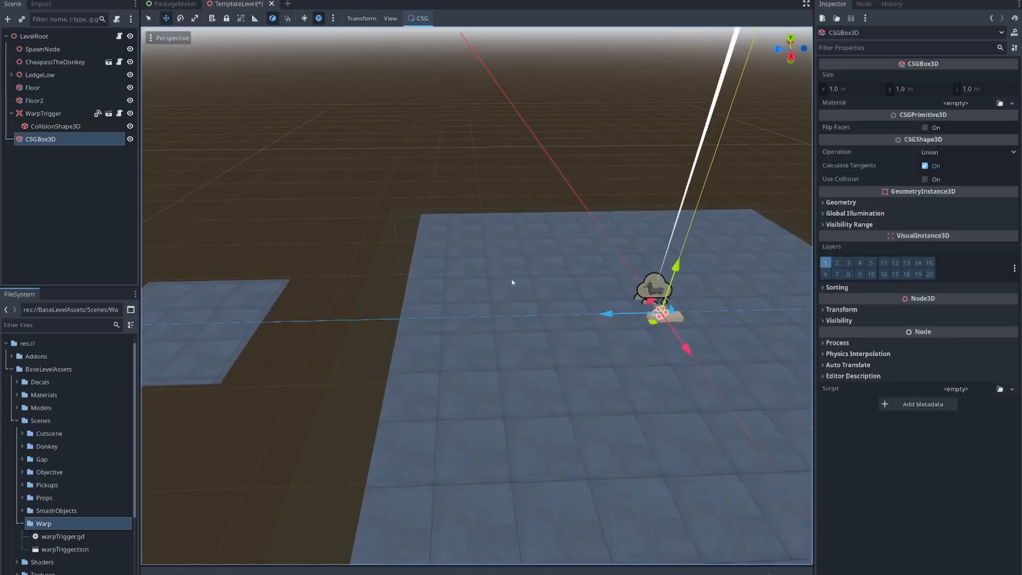
pyautogui.moveTo(613, 315); pyautogui.dragTo(419, 337)
pyautogui.moveTo(419, 337)
pyautogui.mouseDown(button='right')
pyautogui.moveTo(419, 351)
pyautogui.moveTo(420, 338)
pyautogui.mouseUp(button='right')
# - Apply the streetLightCool material from the project's resources to the box
pyautogui.press('w')
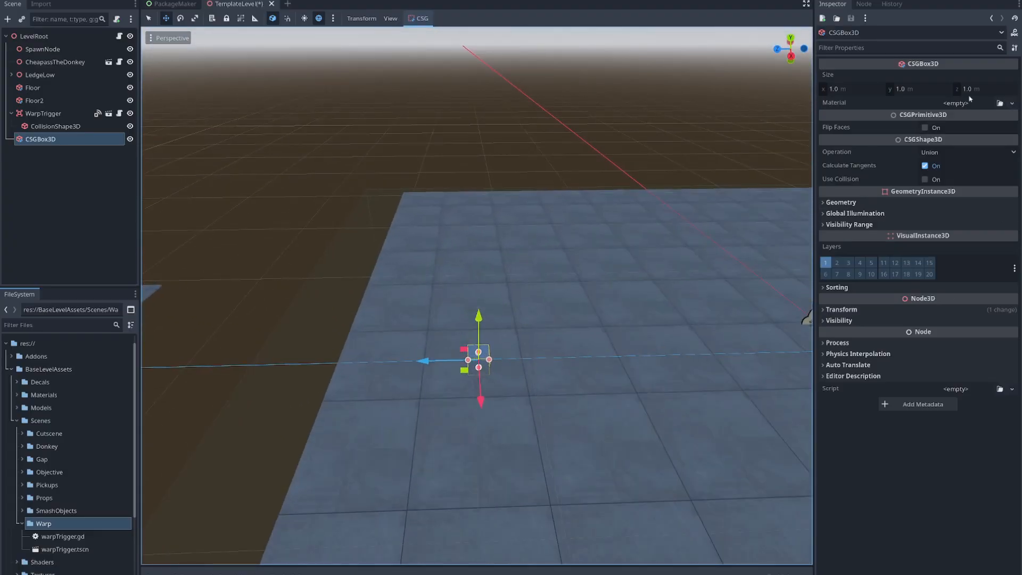
pyautogui.click(1000, 103)
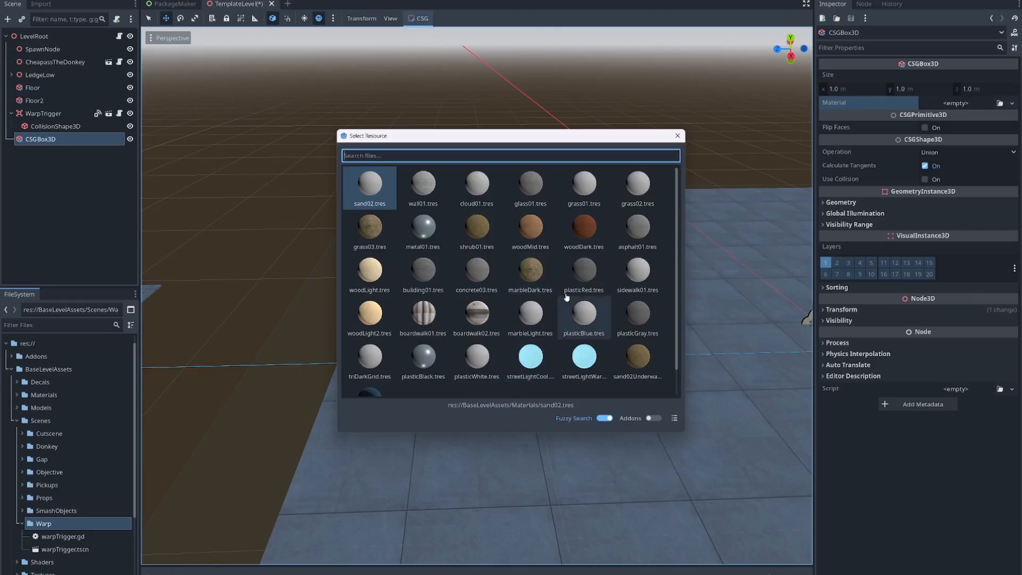
pyautogui.scroll(-1, 586, 271)
pyautogui.scroll(1, 575, 272)
pyautogui.scroll(-1, 573, 272)
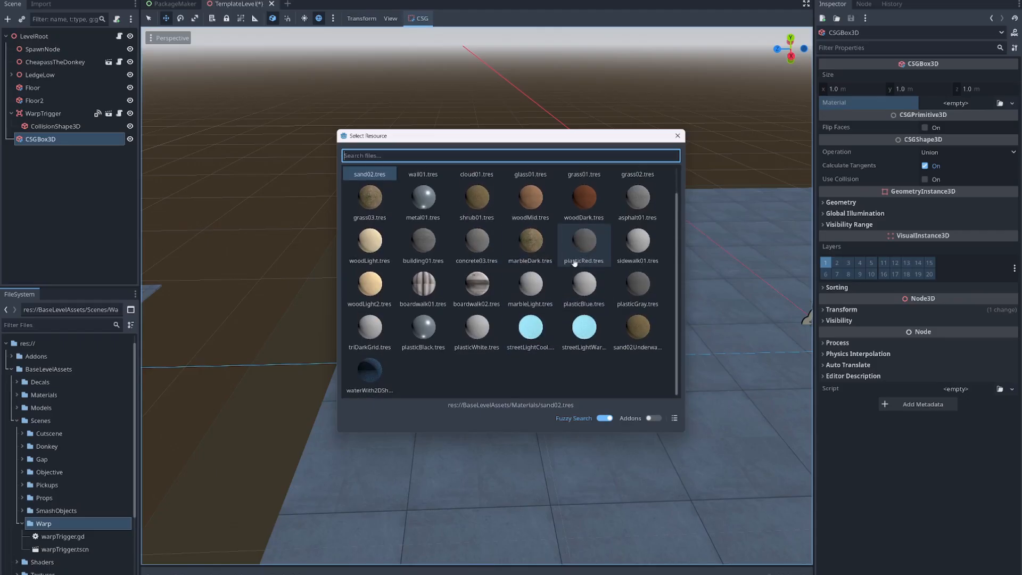
pyautogui.doubleClick(530, 333)
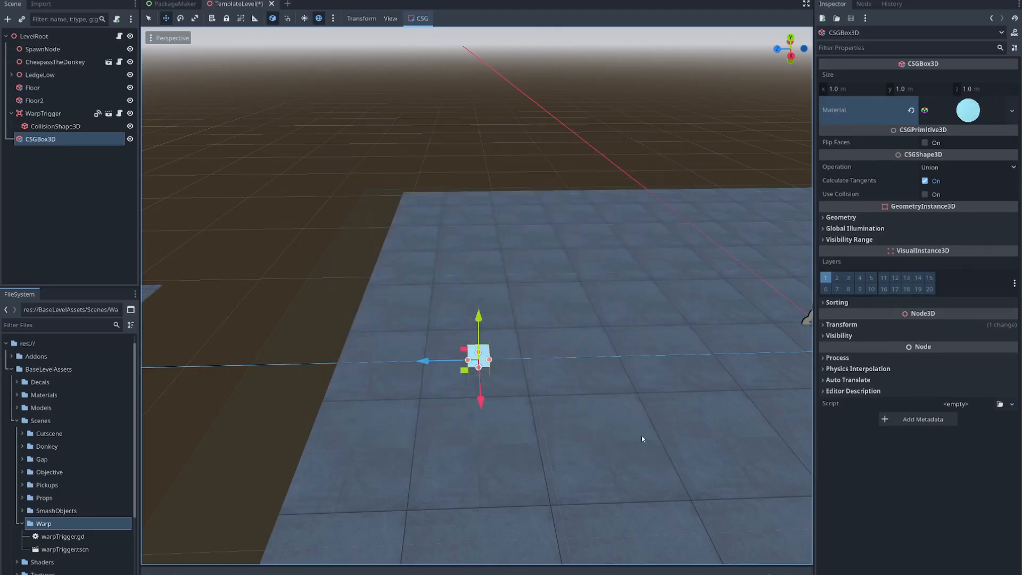
# - Examine the box's placement in relation to the main floor and the small floor
pyautogui.moveTo(647, 433); pyautogui.dragTo(566, 438, button='right')
pyautogui.press('s')
pyautogui.press('w')
pyautogui.press('a')
pyautogui.press('d')
pyautogui.press('s')
pyautogui.press('a')
pyautogui.press('a')
pyautogui.press('d')
pyautogui.press('d')
pyautogui.press('w')
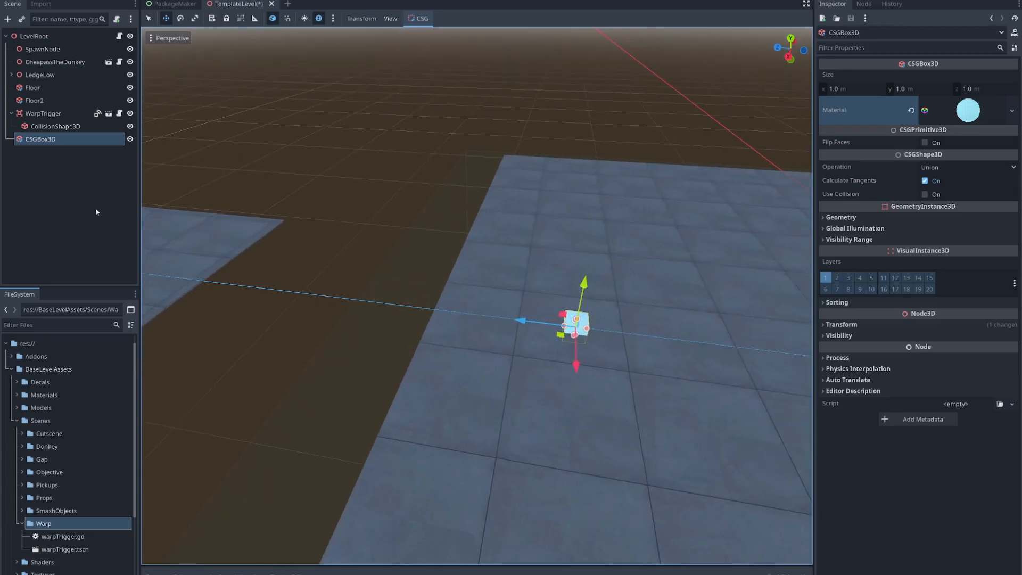
# - Rename the CSGBox3D node as trigger1Mesh
pyautogui.doubleClick(63, 138)
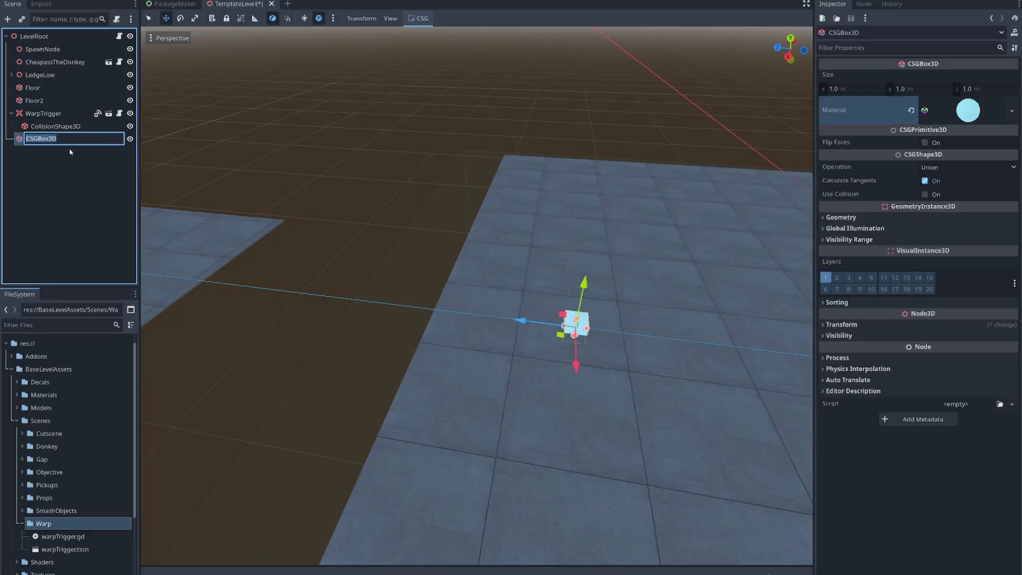
pyautogui.write('trigger1Mesh')
pyautogui.press('Return')
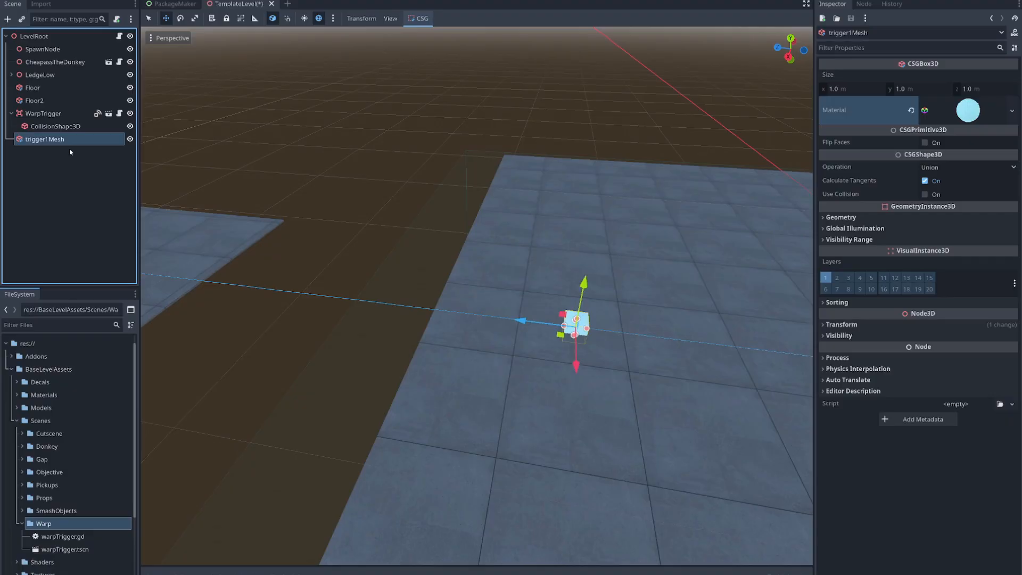
# - Instance warpTrigger.tscn as a child of LevelRoot and rename the new node as trigger1
pyautogui.click(11, 114)
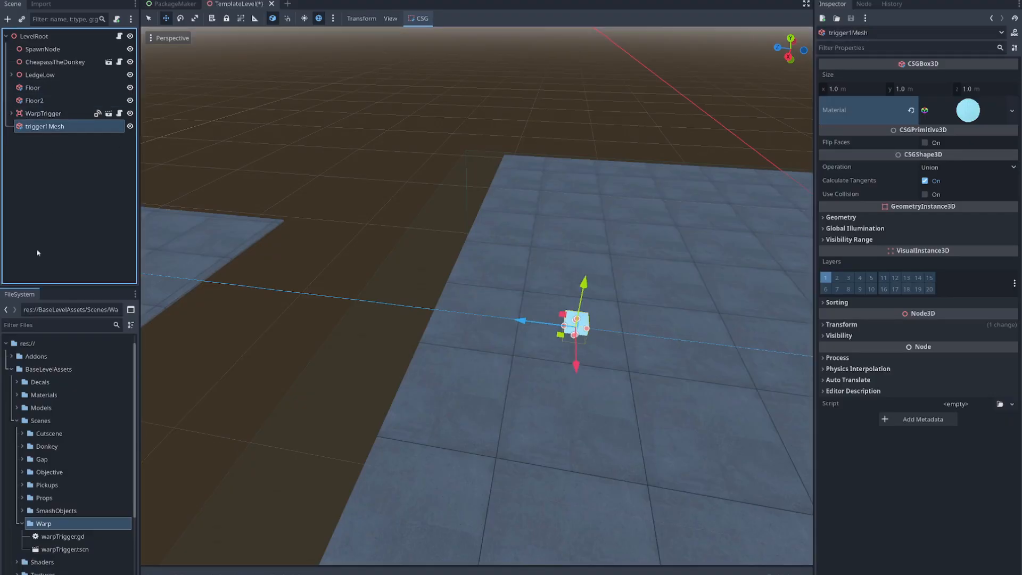
pyautogui.click(68, 549)
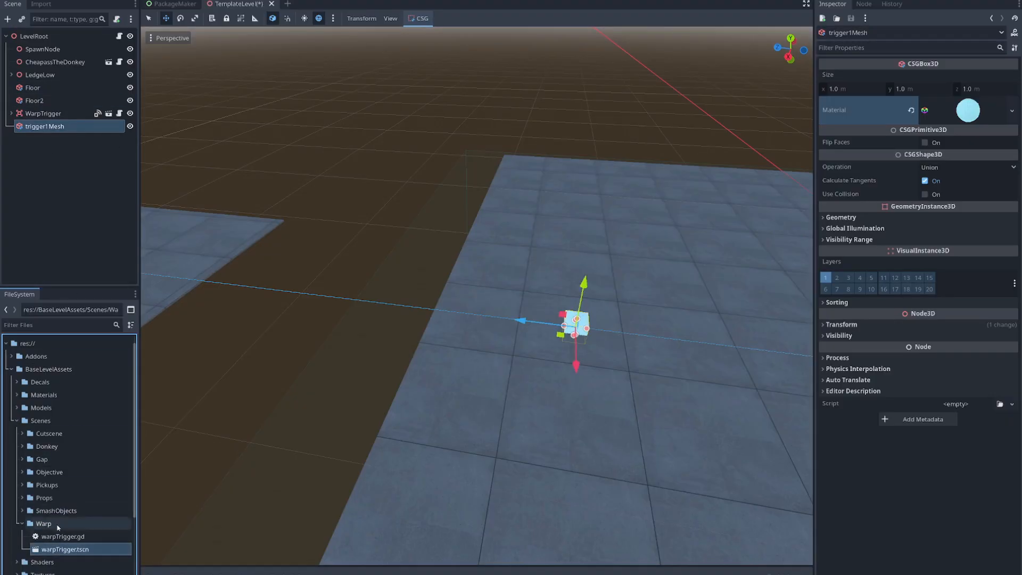
pyautogui.moveTo(73, 555); pyautogui.dragTo(41, 40)
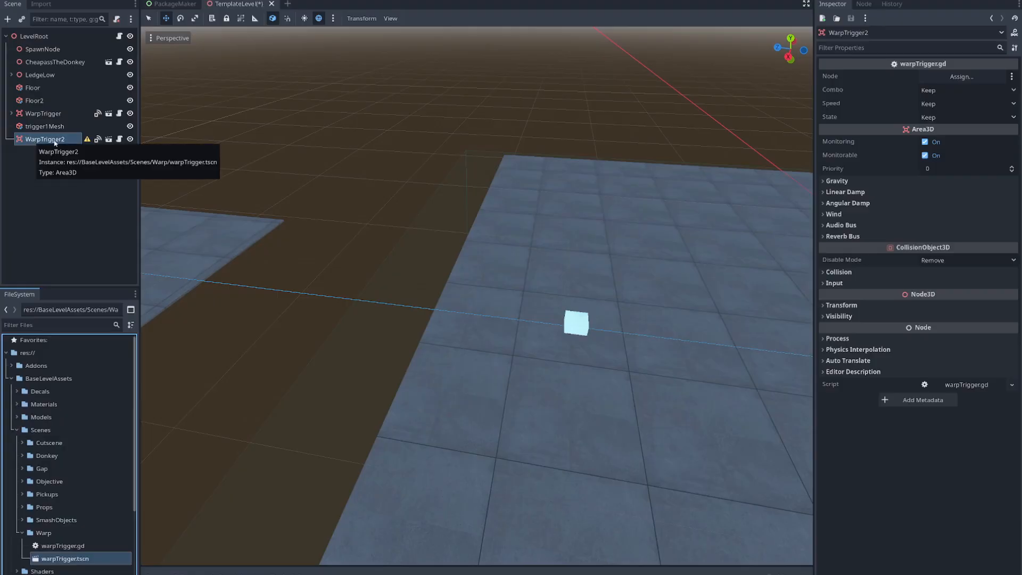
pyautogui.doubleClick(70, 139)
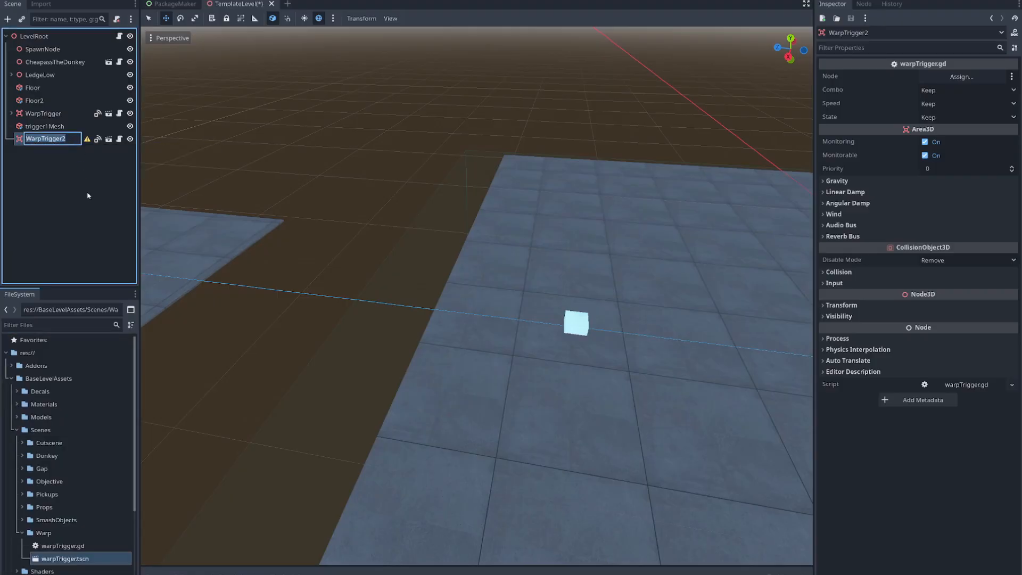
pyautogui.write('trigger1')
pyautogui.press('Return')
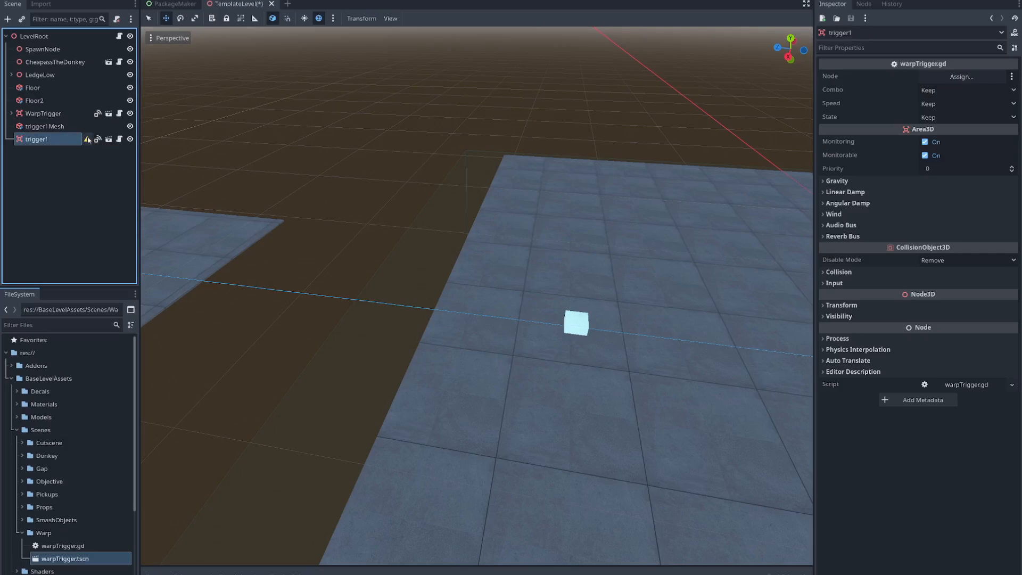
# - Add a CollisionShape3D child node to trigger1
pyautogui.moveTo(87, 140)
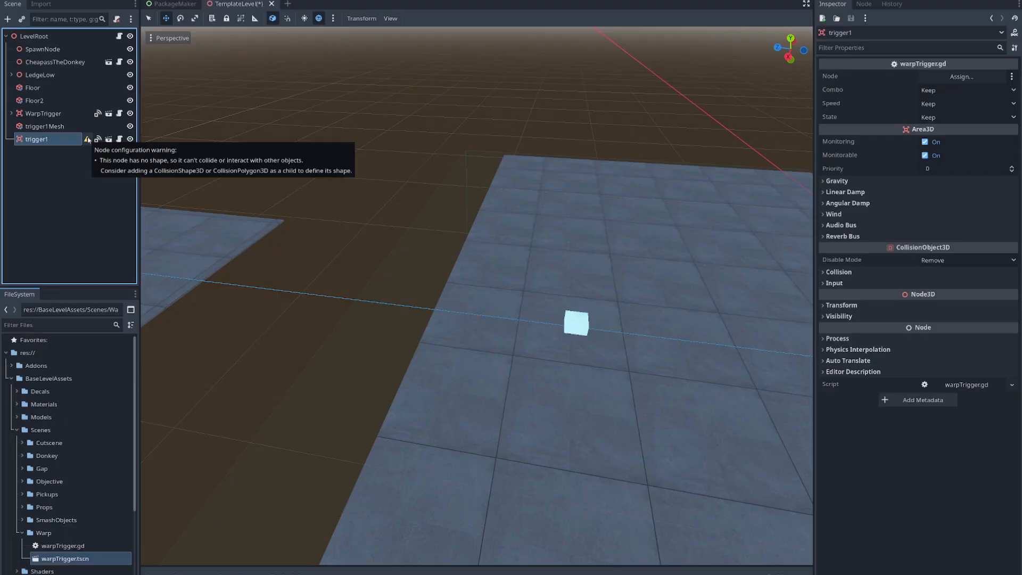
pyautogui.rightClick(48, 142)
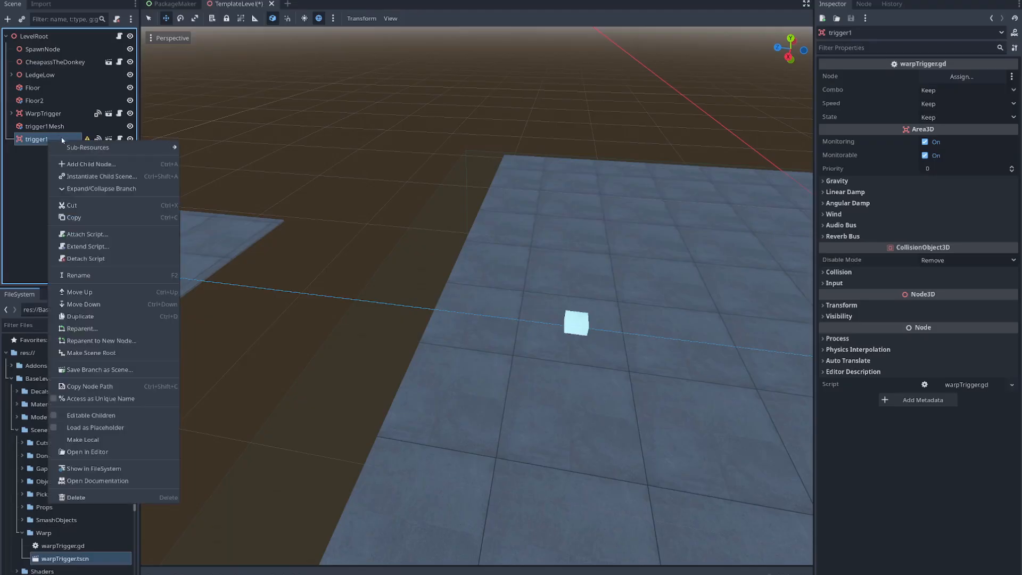
pyautogui.click(87, 169)
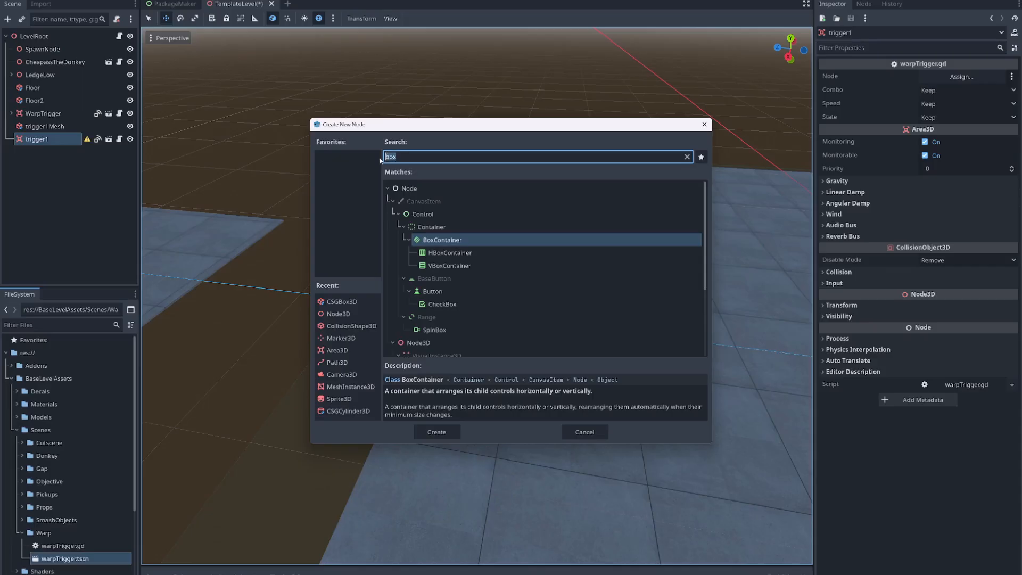
pyautogui.write('collis')
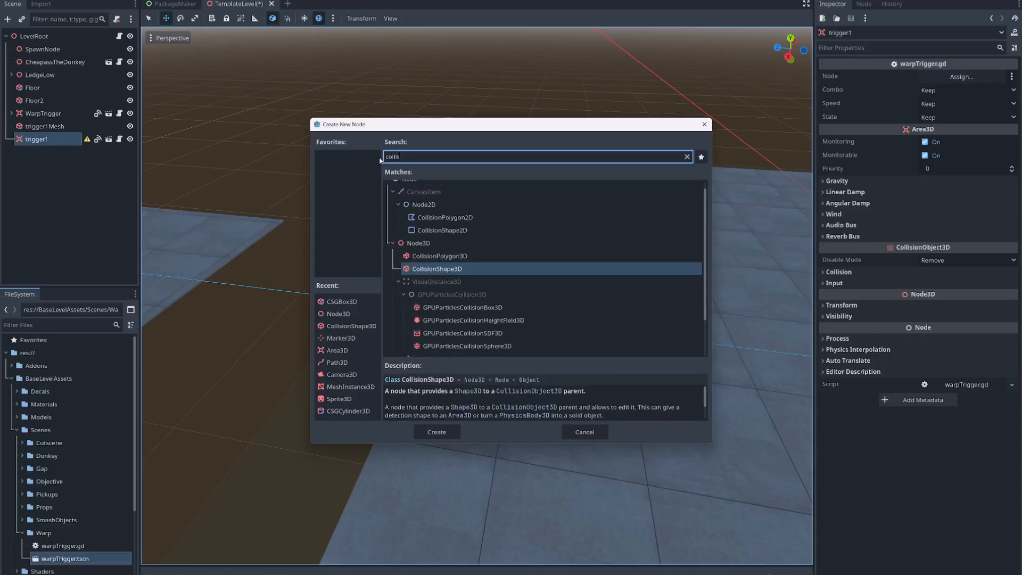
pyautogui.click(449, 269)
pyautogui.click(451, 433)
pyautogui.click(63, 154)
pyautogui.click(48, 140)
pyautogui.click(56, 152)
pyautogui.click(48, 140)
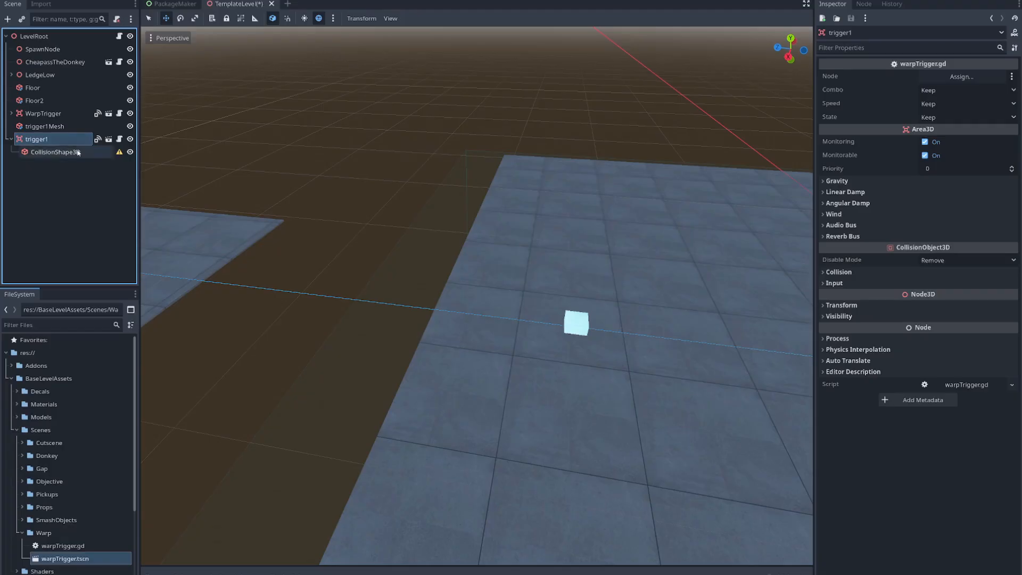
# - Assign a new BoxShape3D as the shape of trigger1's CollisionShape3D and expand its shape properties
pyautogui.click(53, 153)
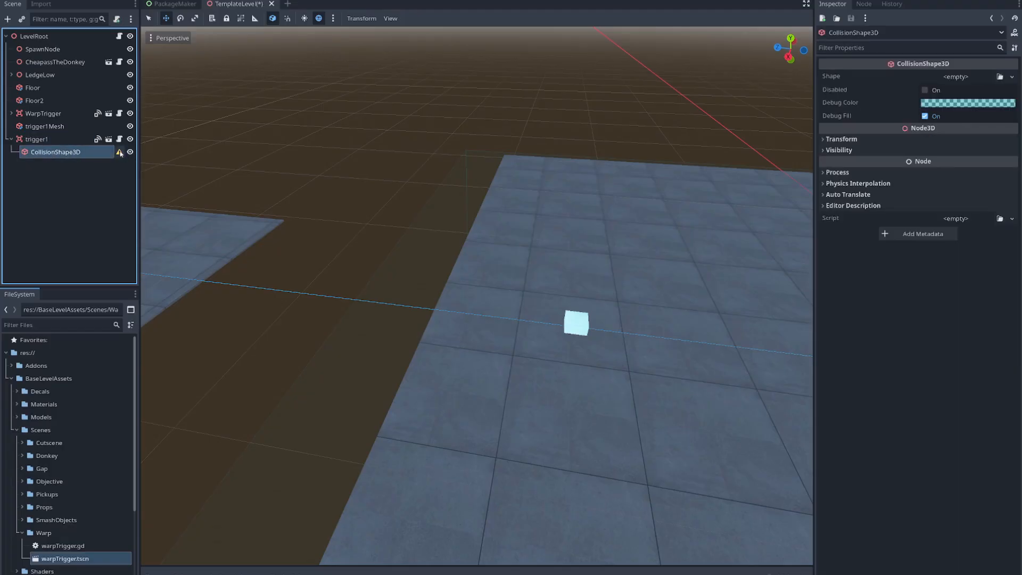
pyautogui.moveTo(120, 153)
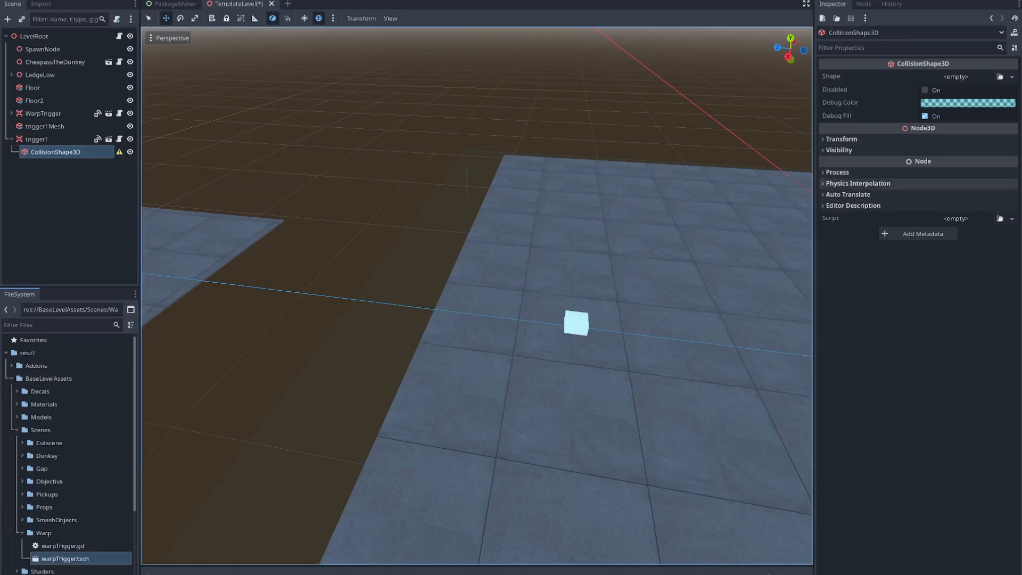
pyautogui.click(845, 79)
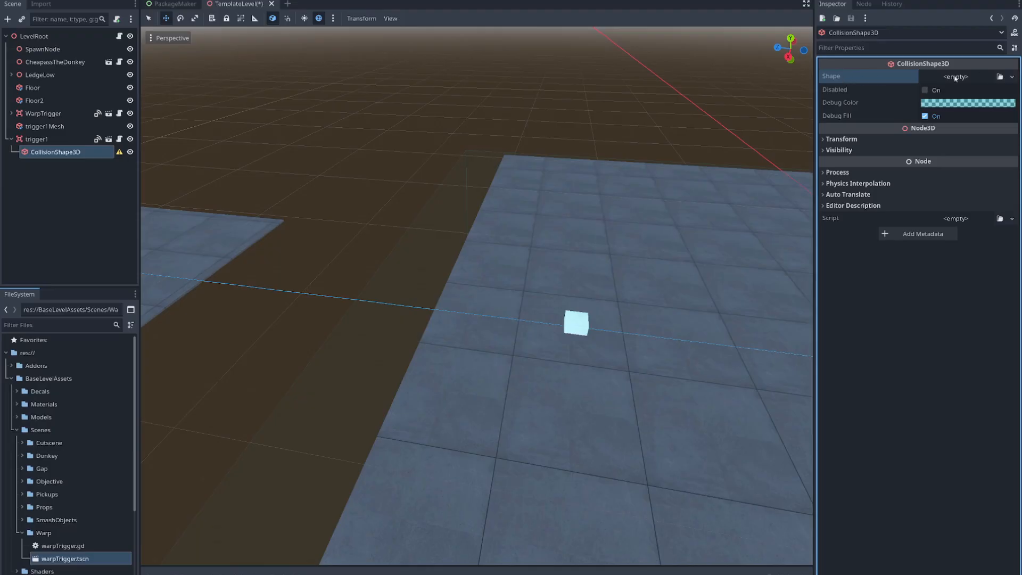
pyautogui.moveTo(930, 106)
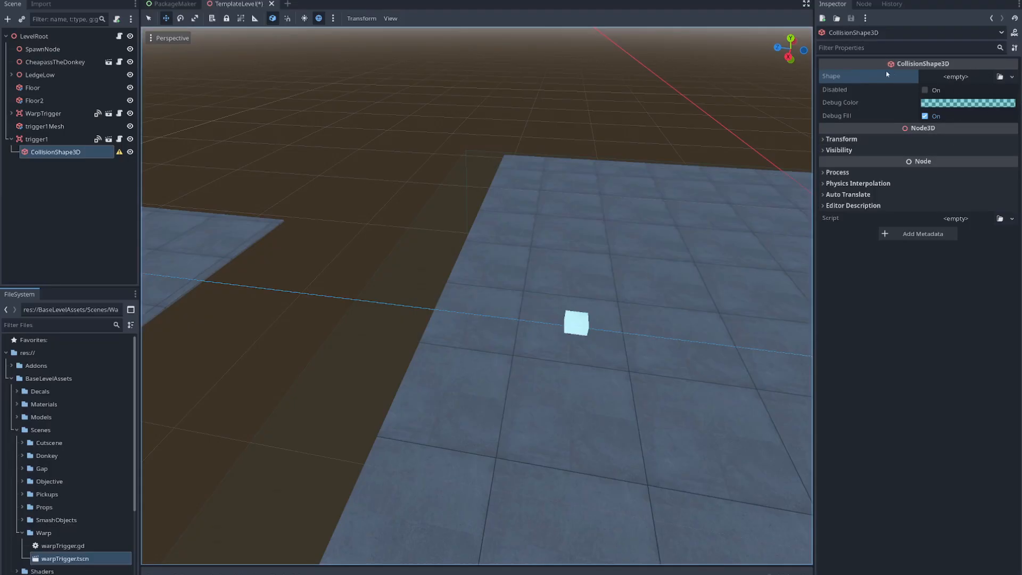
pyautogui.click(1012, 77)
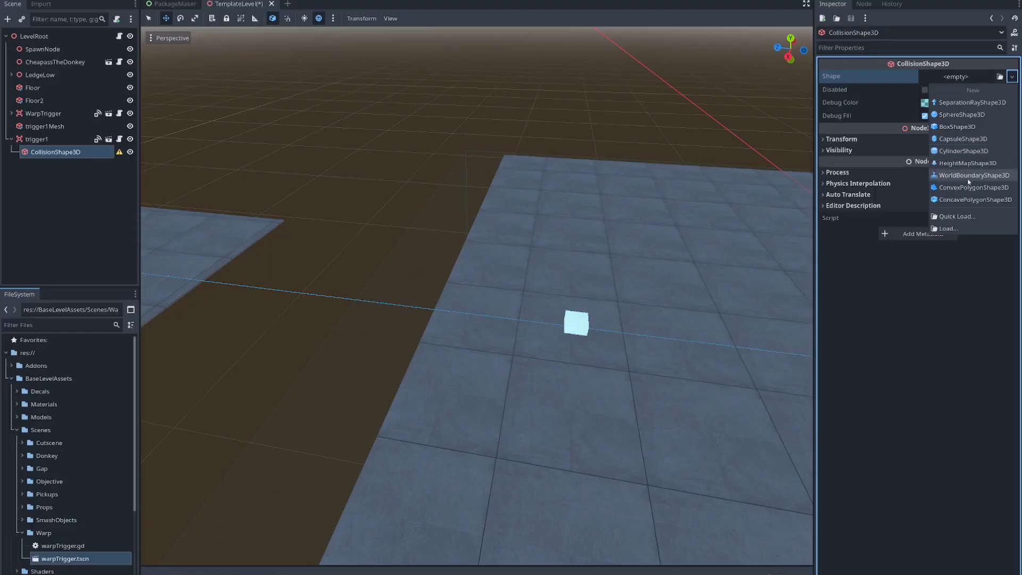
pyautogui.click(957, 127)
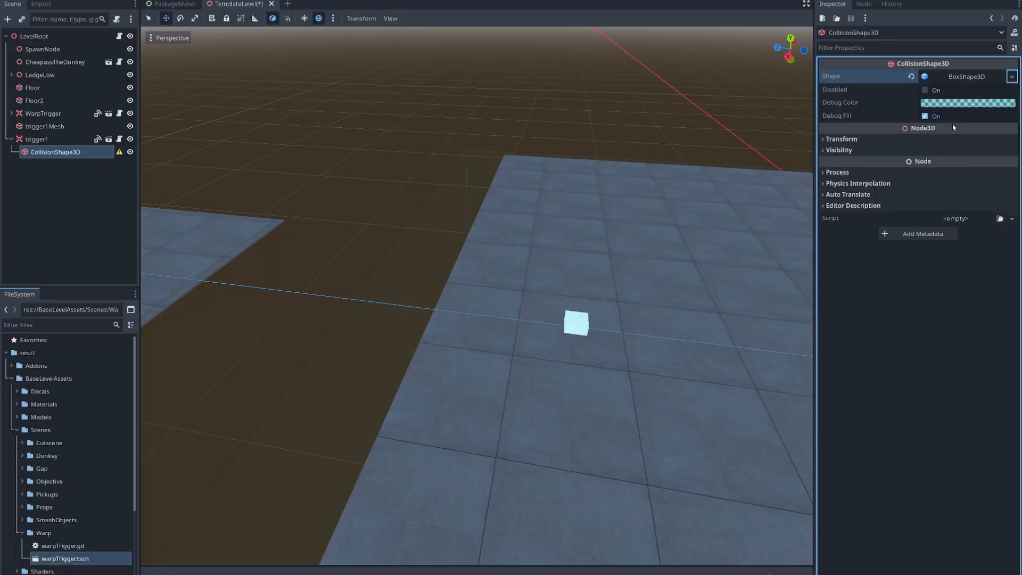
pyautogui.click(968, 78)
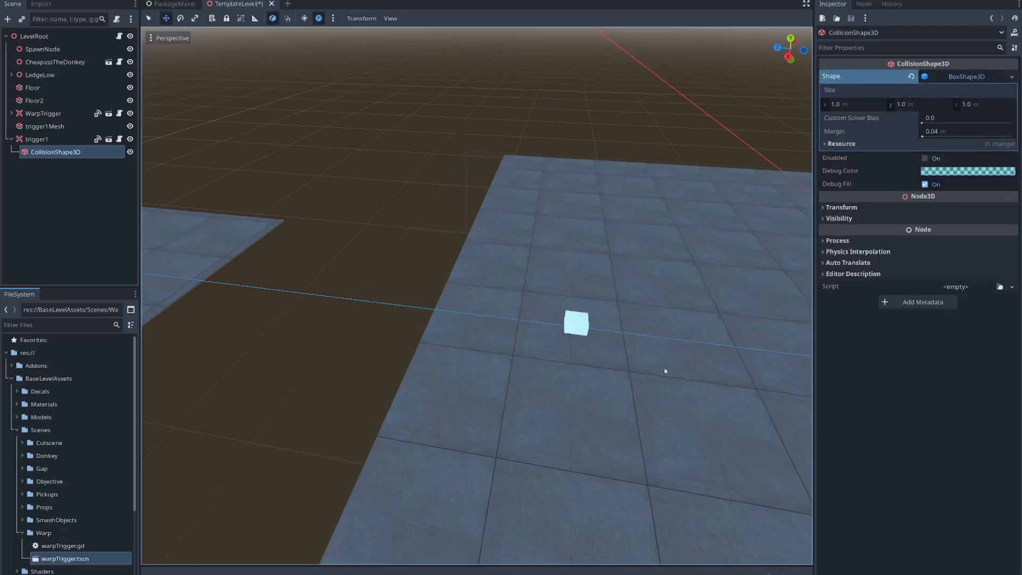
# - Move trigger1 along the z axis so its collision box lines up with the light-blue trigger1Mesh box
pyautogui.press('f')
pyautogui.press('w')
pyautogui.moveTo(477, 295); pyautogui.dragTo(420, 293, button='right')
pyautogui.click(37, 141)
pyautogui.moveTo(493, 411); pyautogui.dragTo(457, 425, button='right')
pyautogui.press('s')
pyautogui.press('a')
pyautogui.moveTo(627, 271); pyautogui.dragTo(215, 289)
pyautogui.moveTo(214, 288); pyautogui.dragTo(179, 306, button='right')
pyautogui.press('a')
pyautogui.press('w')
pyautogui.press('s')
pyautogui.moveTo(379, 287); pyautogui.dragTo(394, 291)
pyautogui.click(55, 151)
pyautogui.moveTo(267, 320); pyautogui.dragTo(247, 283, button='right')
pyautogui.moveTo(727, 470); pyautogui.dragTo(780, 432, button='right')
pyautogui.moveTo(585, 320); pyautogui.dragTo(559, 414, button='right')
# - Rename the trigger1 node as warpTrigger1
pyautogui.click(50, 139)
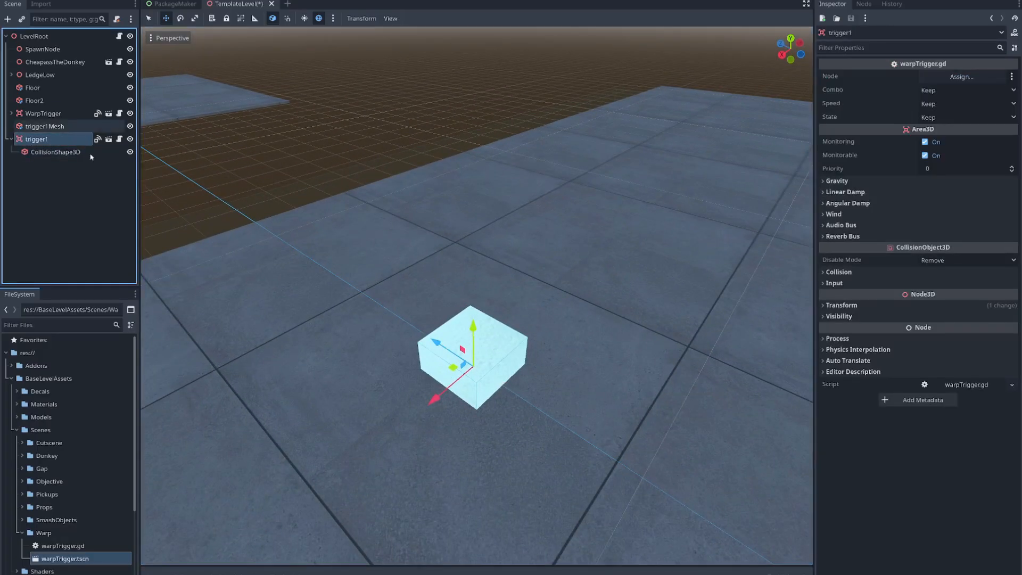
pyautogui.click(53, 152)
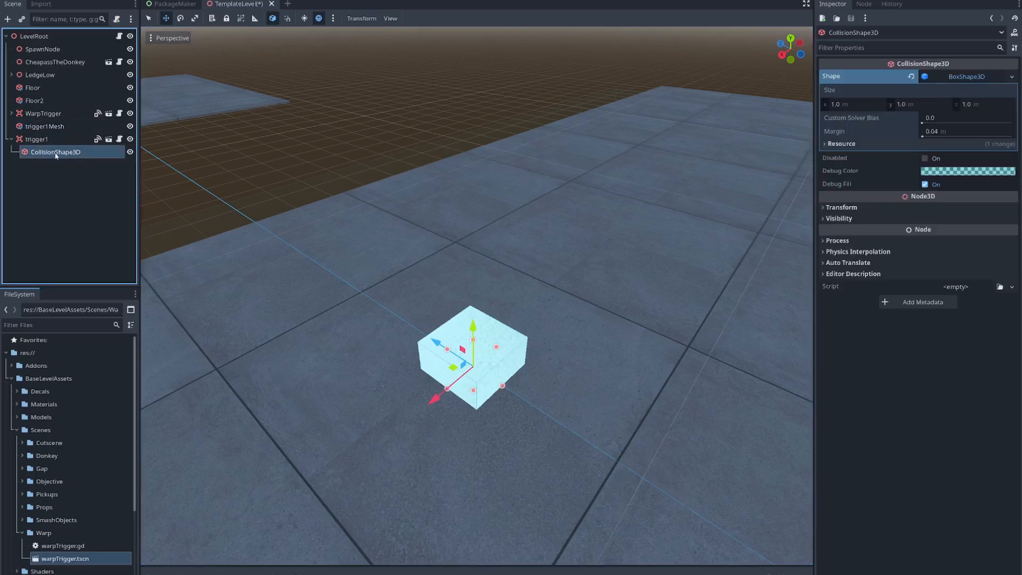
pyautogui.click(49, 139)
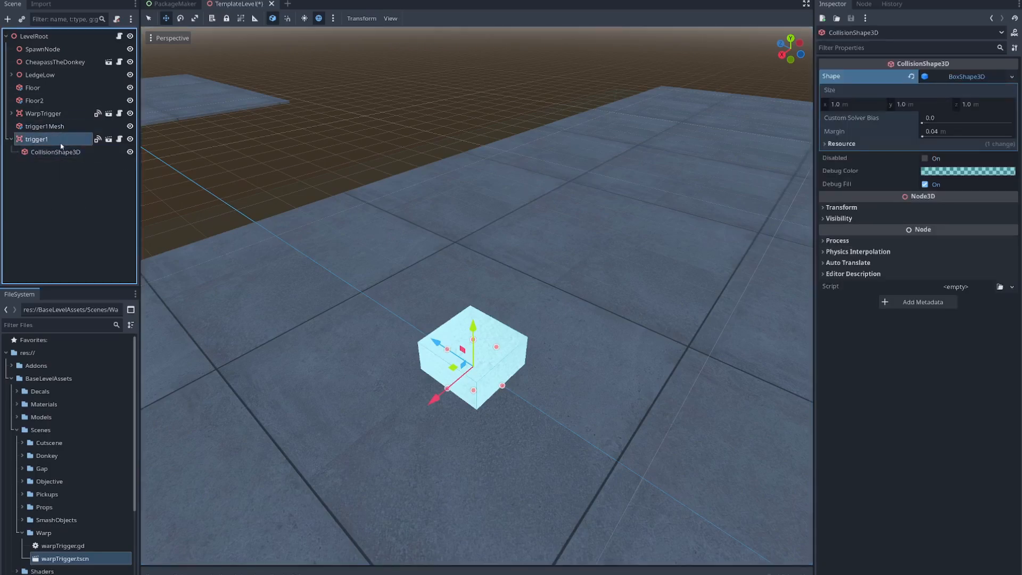
pyautogui.doubleClick(28, 140)
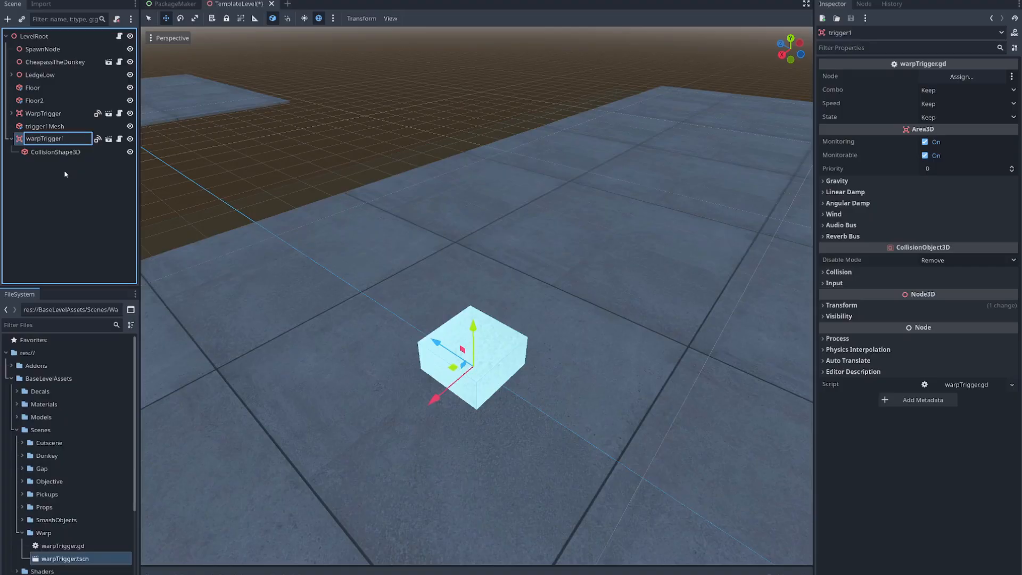
pyautogui.press('Return')
# - Rename the trigger1Mesh node as warpTrigger1Mesh
pyautogui.doubleClick(54, 127)
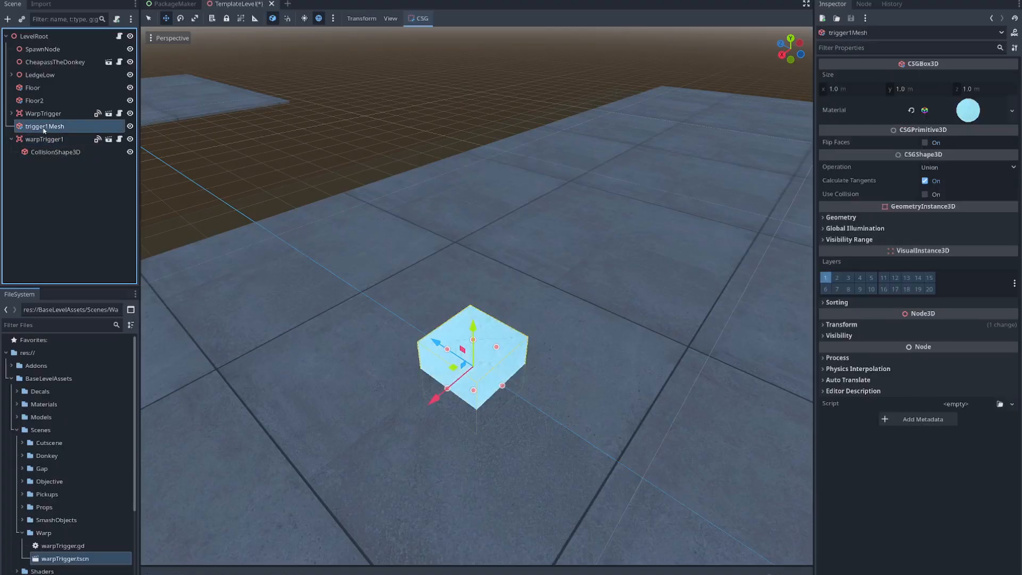
pyautogui.click(28, 126)
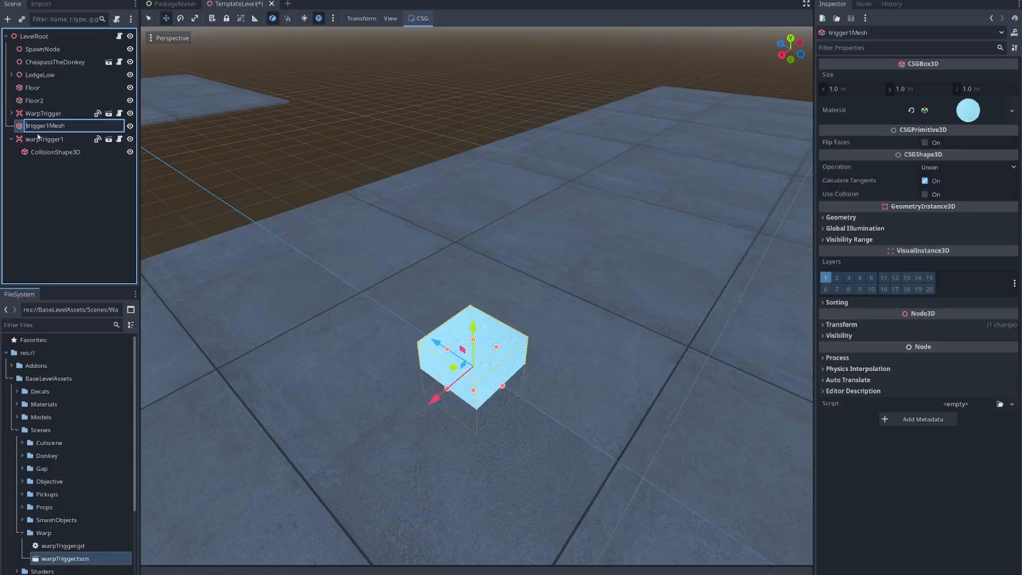
pyautogui.write('warp')
pyautogui.press('Delete')
pyautogui.write('T')
pyautogui.press('Return')
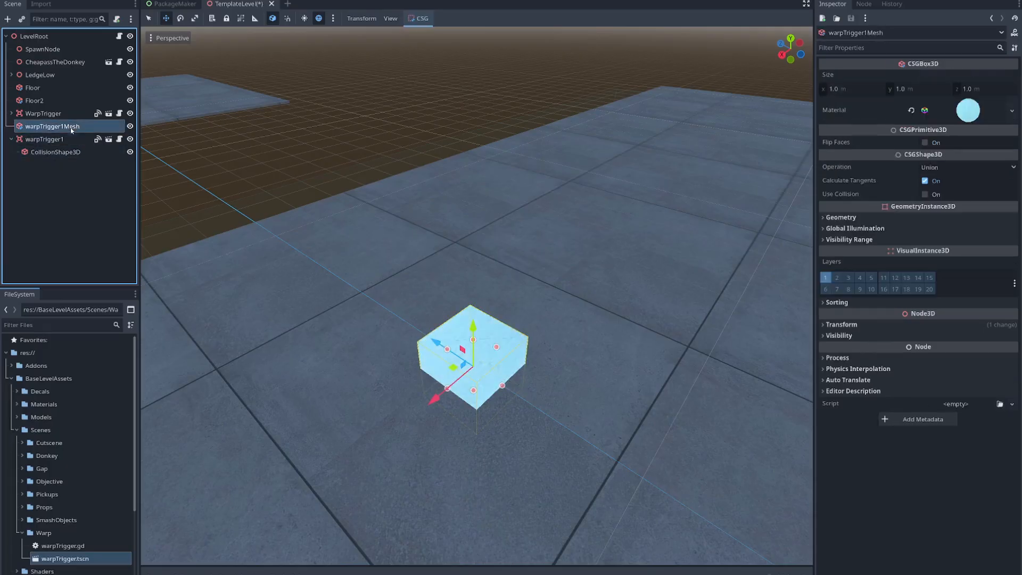
# - Rename the original WarpTrigger node as KillTrigger
pyautogui.click(56, 151)
pyautogui.click(44, 113)
pyautogui.doubleClick(64, 114)
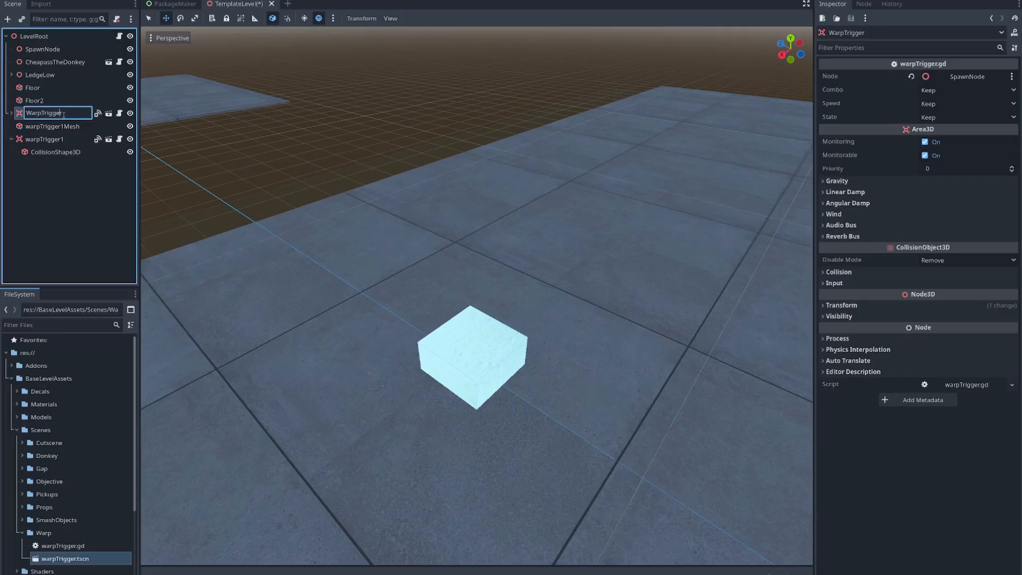
pyautogui.write('Kill')
pyautogui.press('Return')
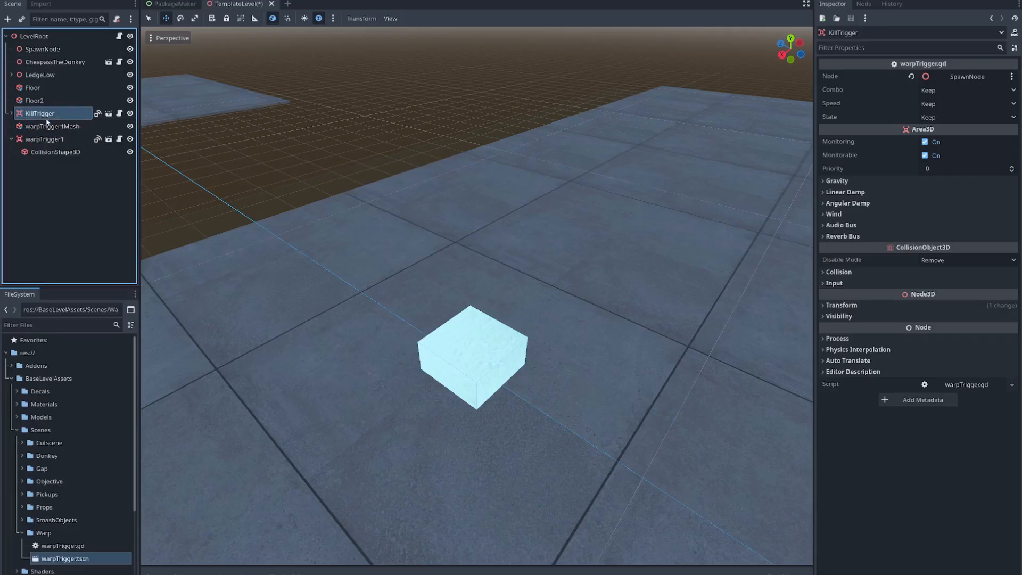
# - Reorder the scene tree so Floor2 sits between KillTrigger and warpTrigger1Mesh, and bring the Floor2 platform into view
pyautogui.moveTo(33, 101); pyautogui.dragTo(45, 126)
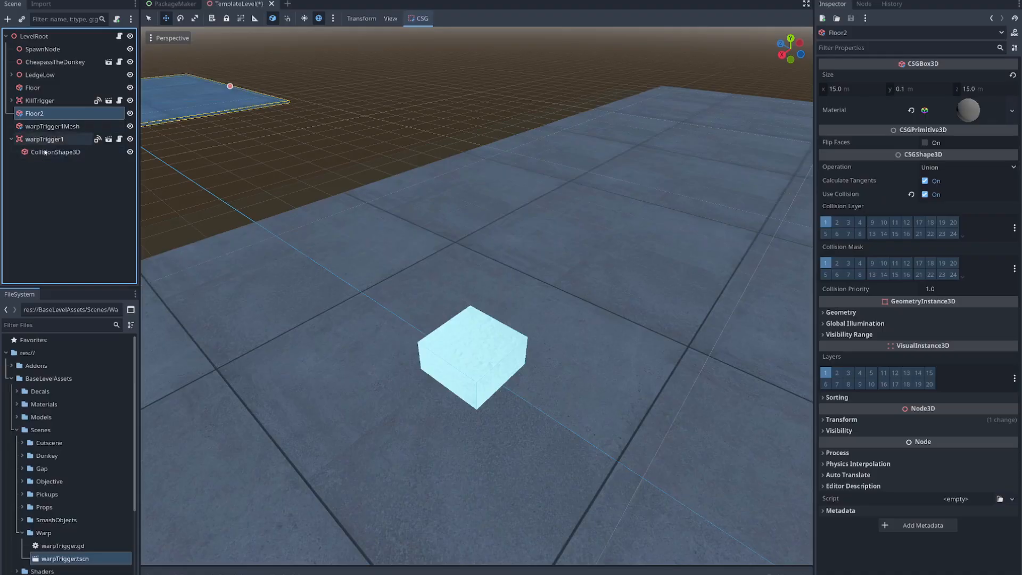
pyautogui.click(54, 176)
pyautogui.click(42, 115)
pyautogui.press('s')
pyautogui.moveTo(272, 392); pyautogui.dragTo(219, 280, button='right')
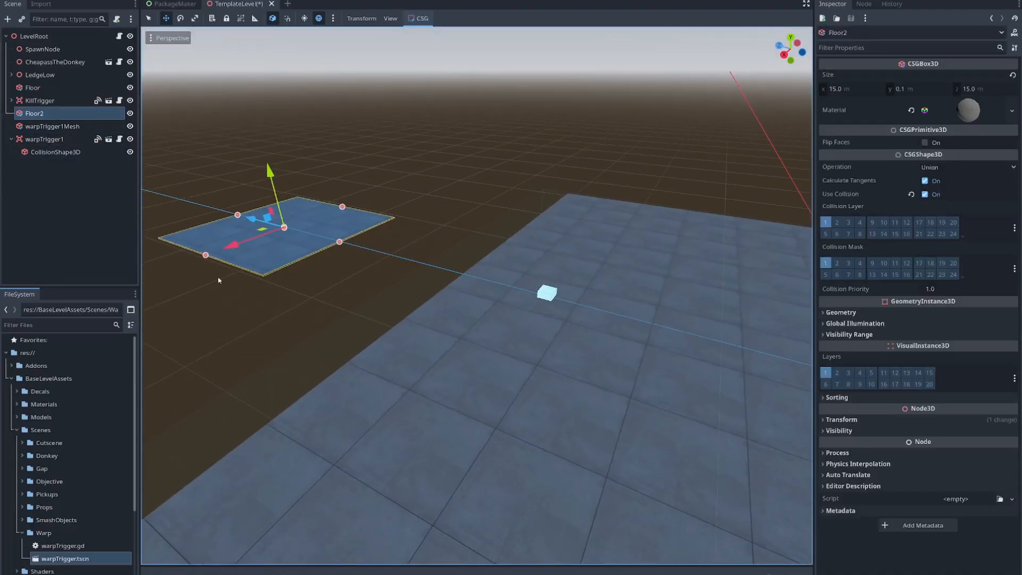
# - Examine warpTrigger1Mesh, warpTrigger1 with its collision shape, and the trigger's Node property
pyautogui.doubleClick(59, 128)
pyautogui.press('w')
pyautogui.moveTo(477, 296); pyautogui.dragTo(397, 284, button='right')
pyautogui.press('s')
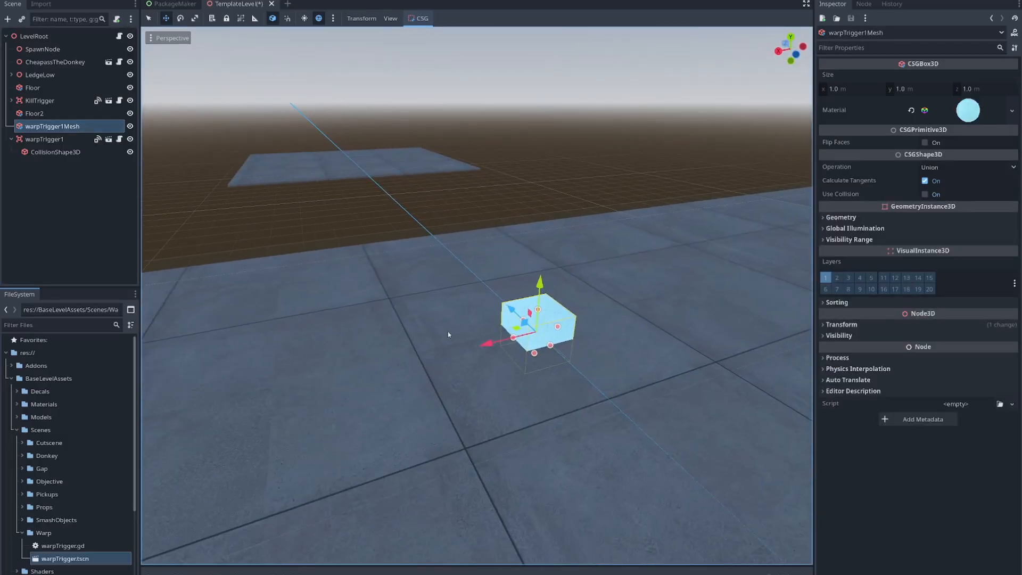
pyautogui.click(69, 139)
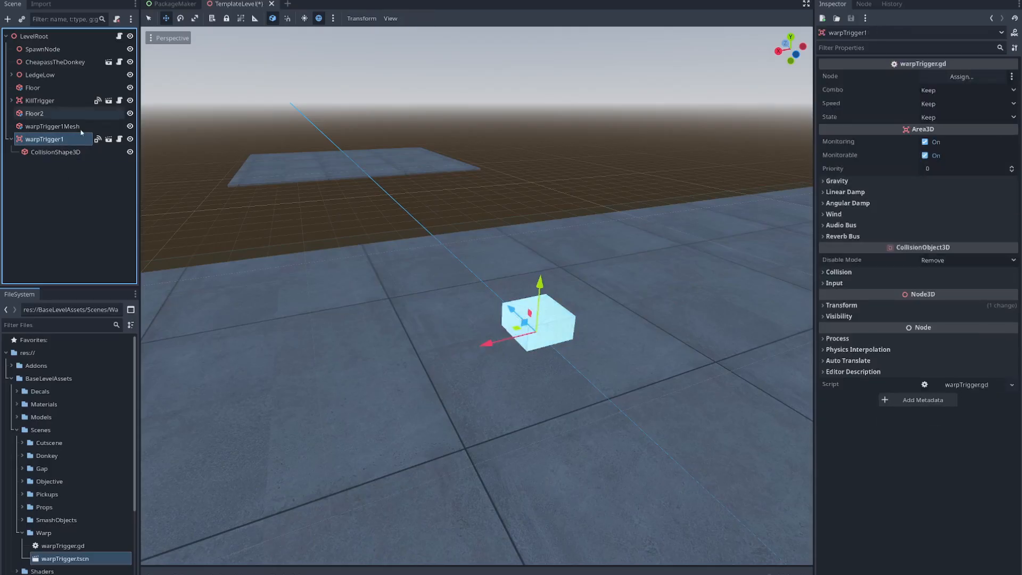
pyautogui.click(59, 151)
pyautogui.click(44, 141)
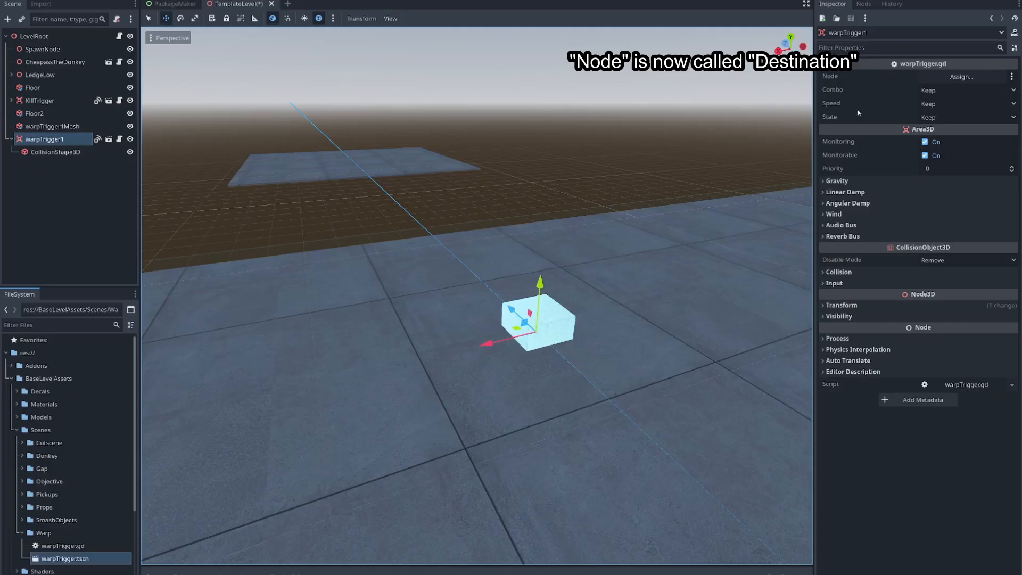
pyautogui.click(861, 76)
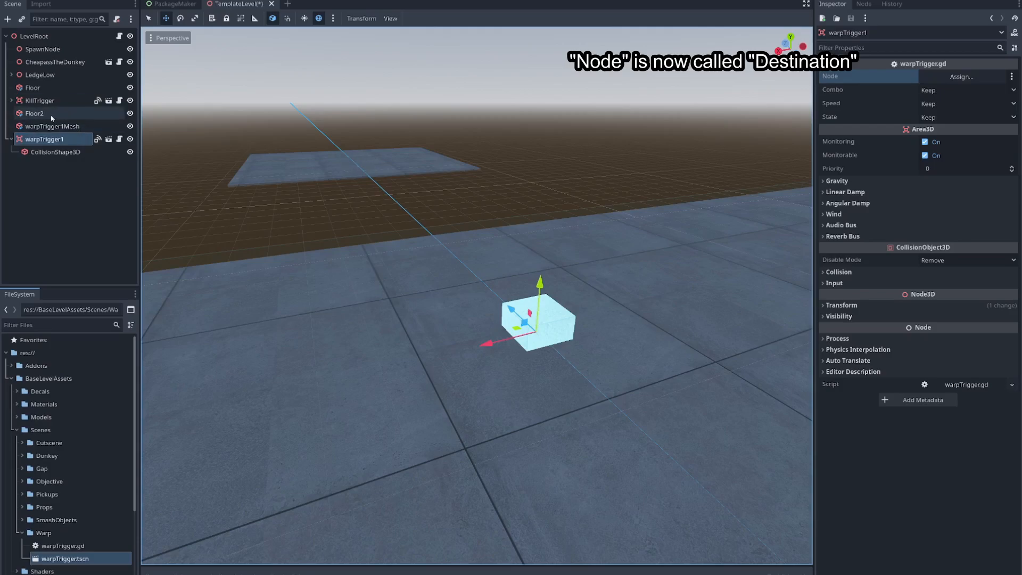
# - Add a Node3D under LevelRoot and name it warpTrigger1Destination
pyautogui.click(34, 37)
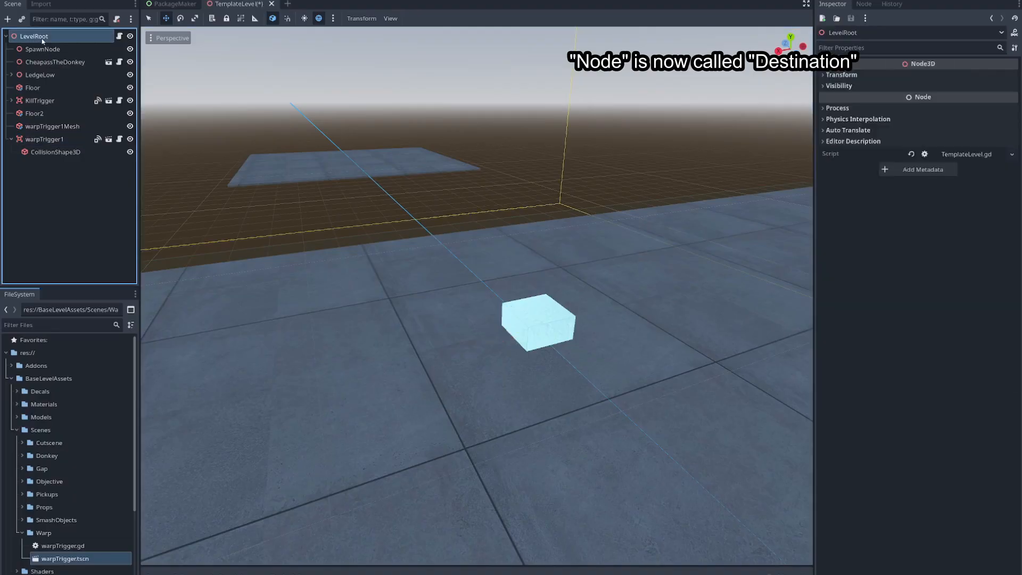
pyautogui.rightClick(42, 38)
pyautogui.click(70, 44)
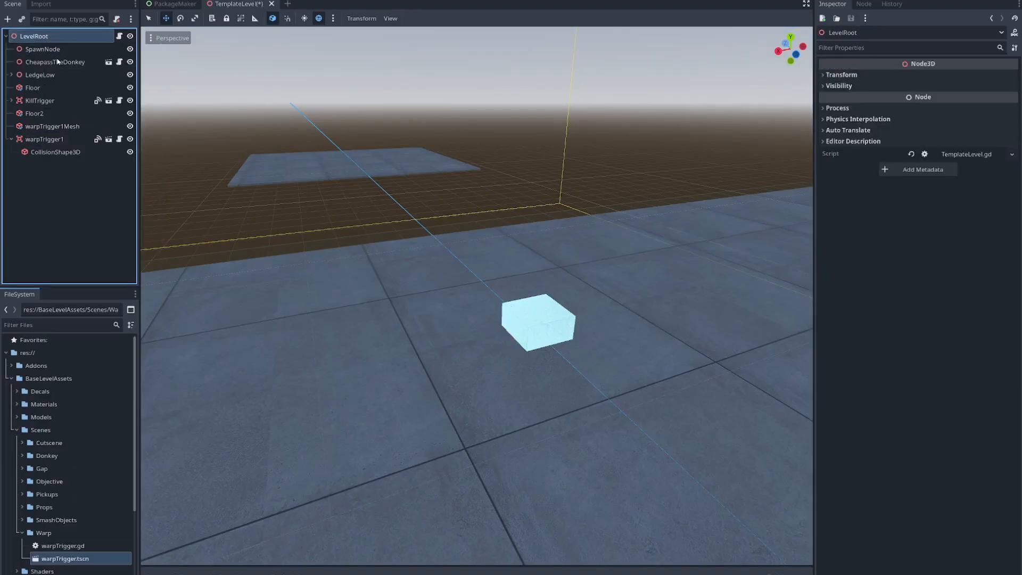
pyautogui.doubleClick(426, 243)
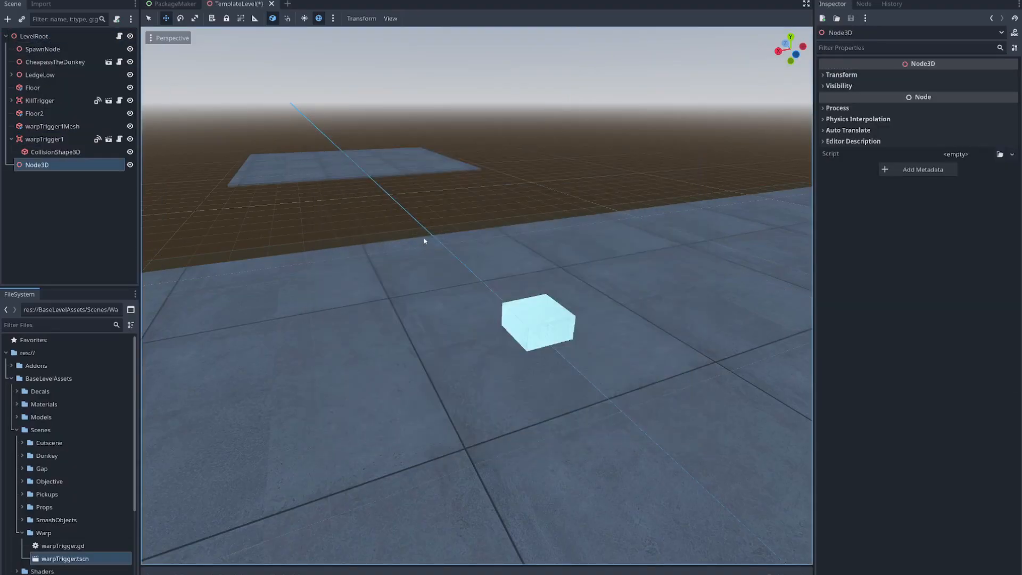
pyautogui.doubleClick(59, 168)
pyautogui.write('warpTrigger')
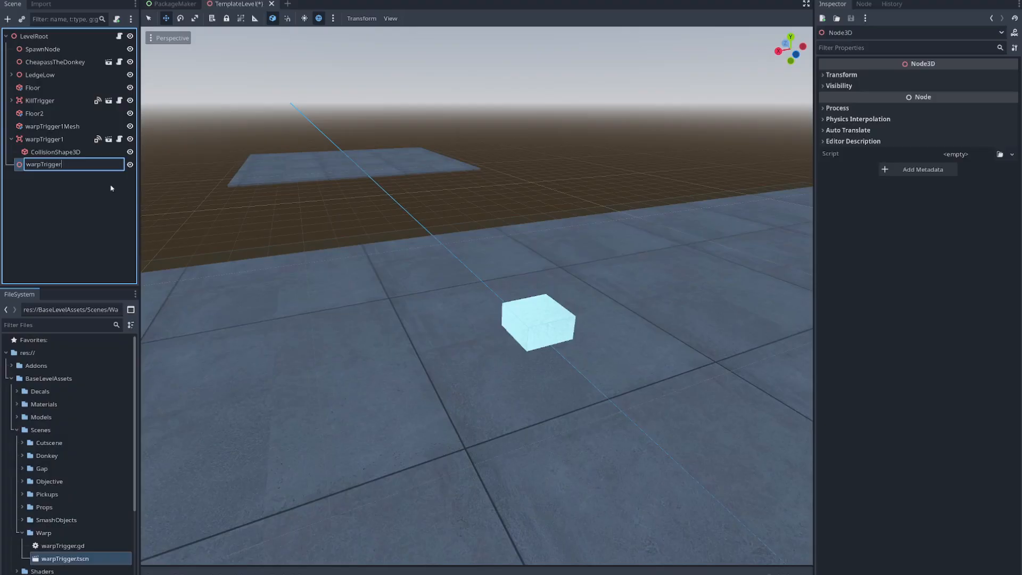
pyautogui.write('1Destination')
pyautogui.press('Return')
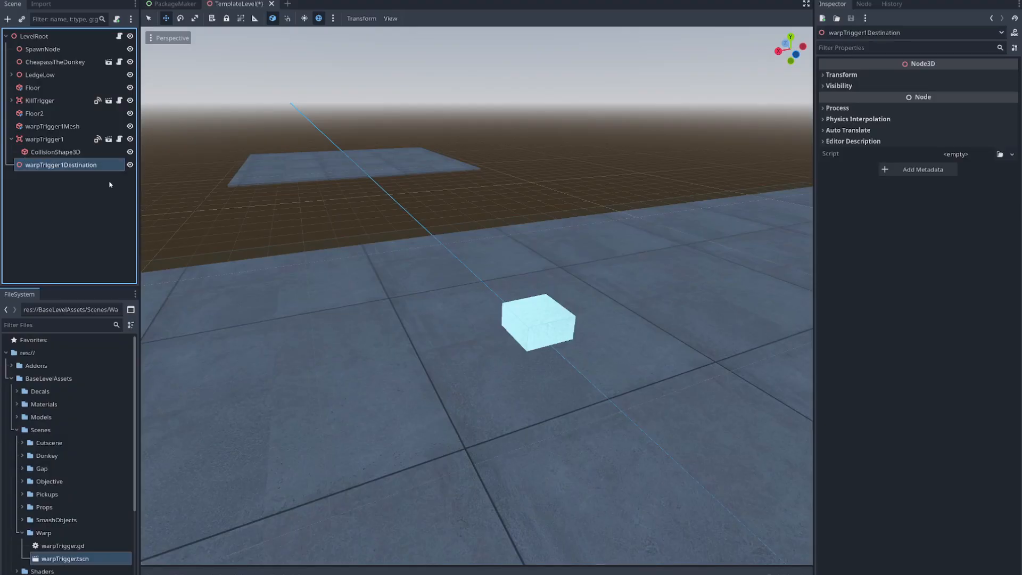
# - Move warpTrigger1Destination along the Z axis to about 39.6 m, onto the near edge of the Floor2 platform
pyautogui.press('f')
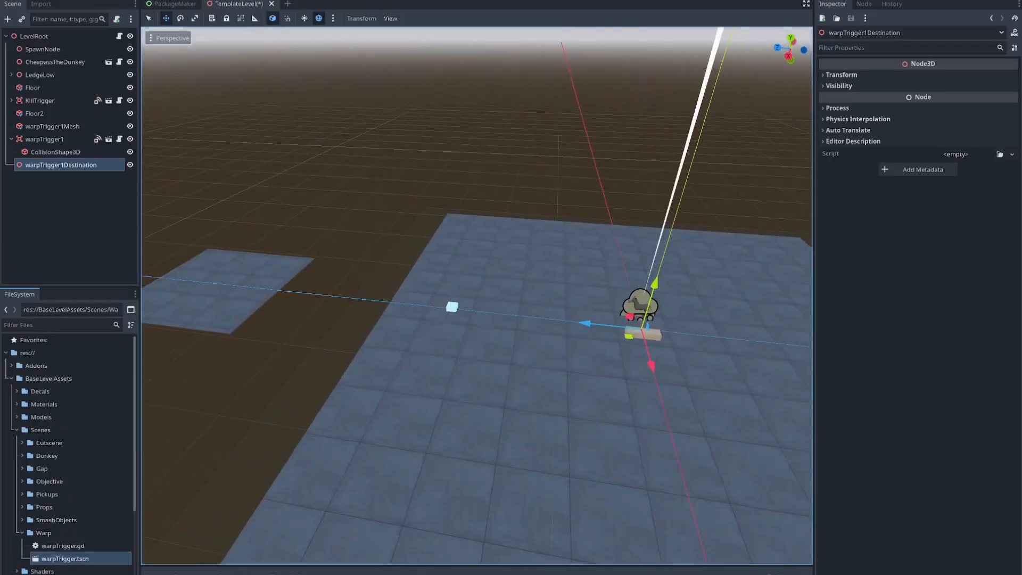
pyautogui.moveTo(657, 348); pyautogui.dragTo(188, 317)
pyautogui.moveTo(187, 317); pyautogui.dragTo(146, 304, button='right')
pyautogui.press('w')
pyautogui.press('d')
pyautogui.press('w')
pyautogui.moveTo(567, 405); pyautogui.dragTo(559, 411, button='right')
pyautogui.press('a')
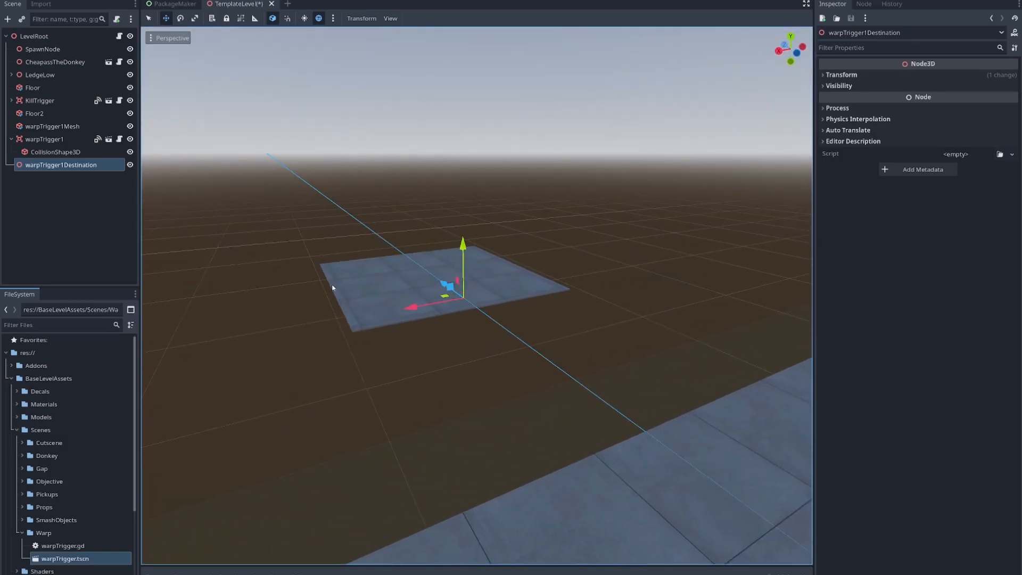
# - Assign warpTrigger1Destination to the Node property of warpTrigger1
pyautogui.doubleClick(46, 140)
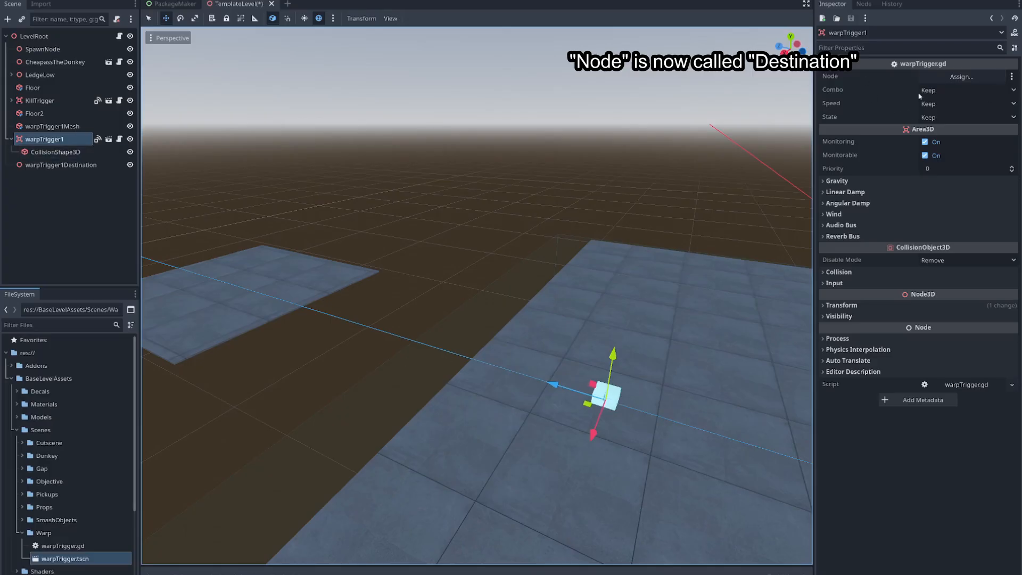
pyautogui.click(885, 81)
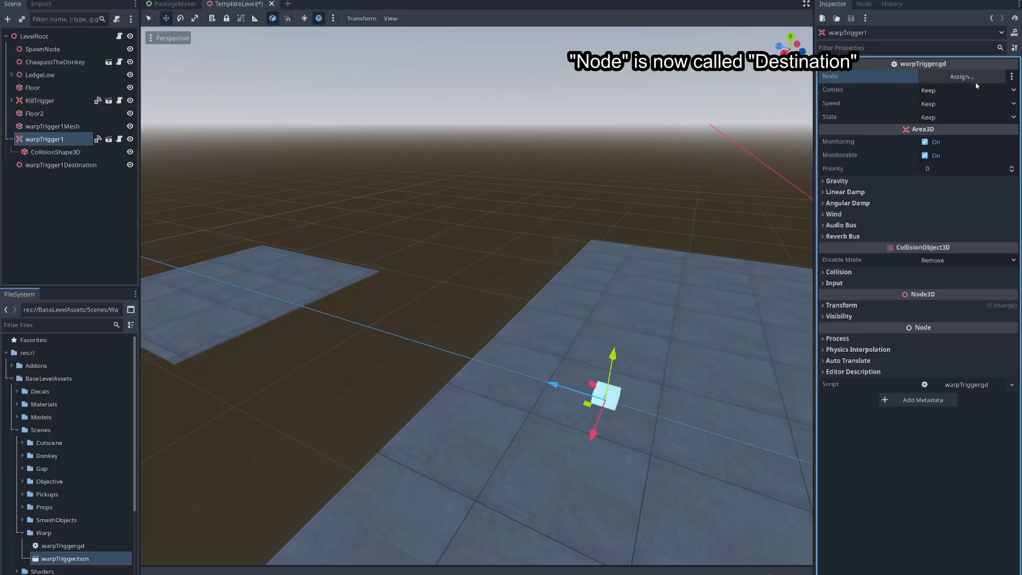
pyautogui.moveTo(53, 165); pyautogui.dragTo(961, 80)
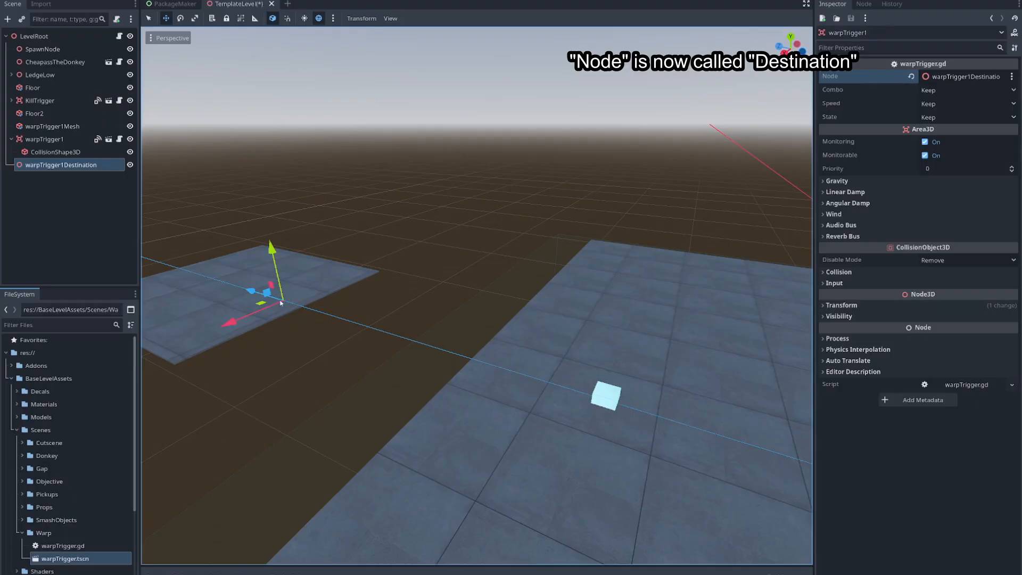
# - Rotate warpTrigger1Destination about its vertical axis to about -40 degrees
pyautogui.click(181, 18)
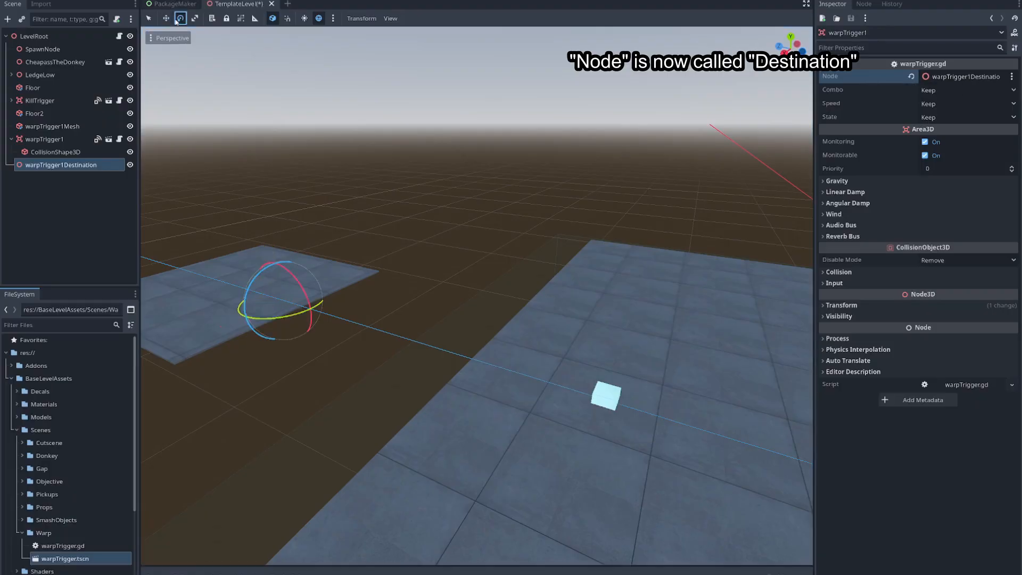
pyautogui.moveTo(243, 305); pyautogui.dragTo(252, 320)
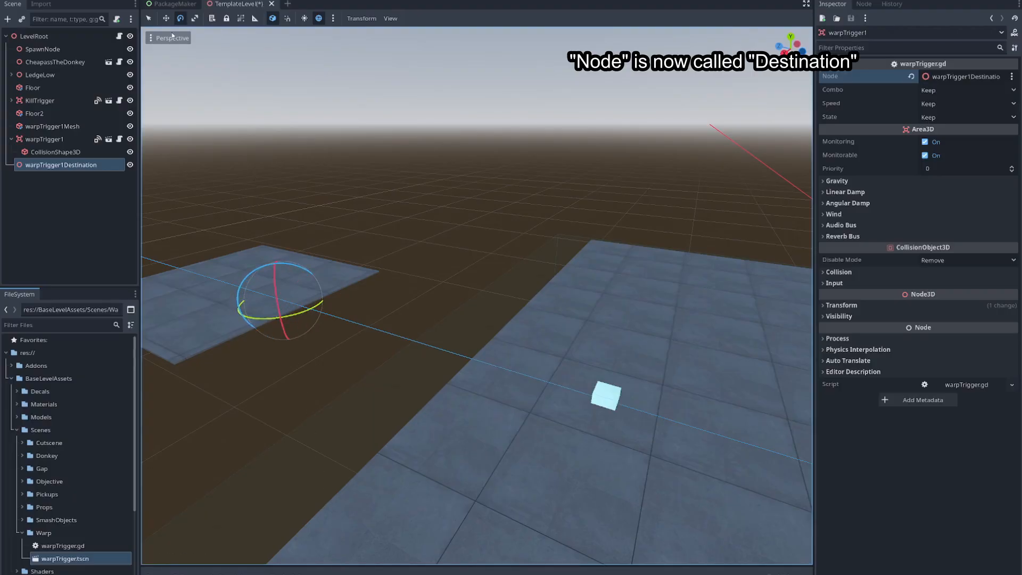
pyautogui.click(148, 18)
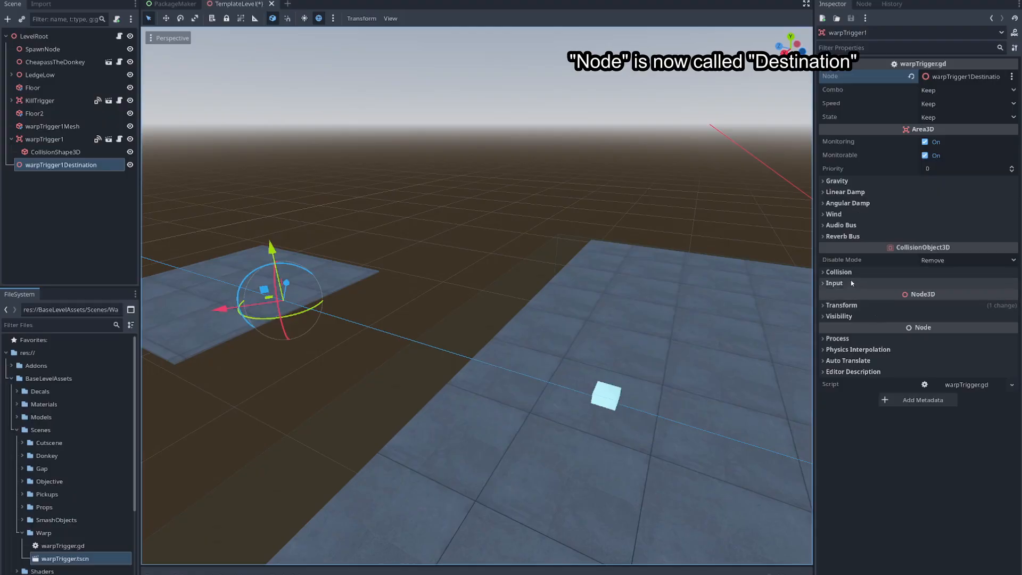
# - Set the Y rotation of warpTrigger1Destination to 0 degrees
pyautogui.click(852, 306)
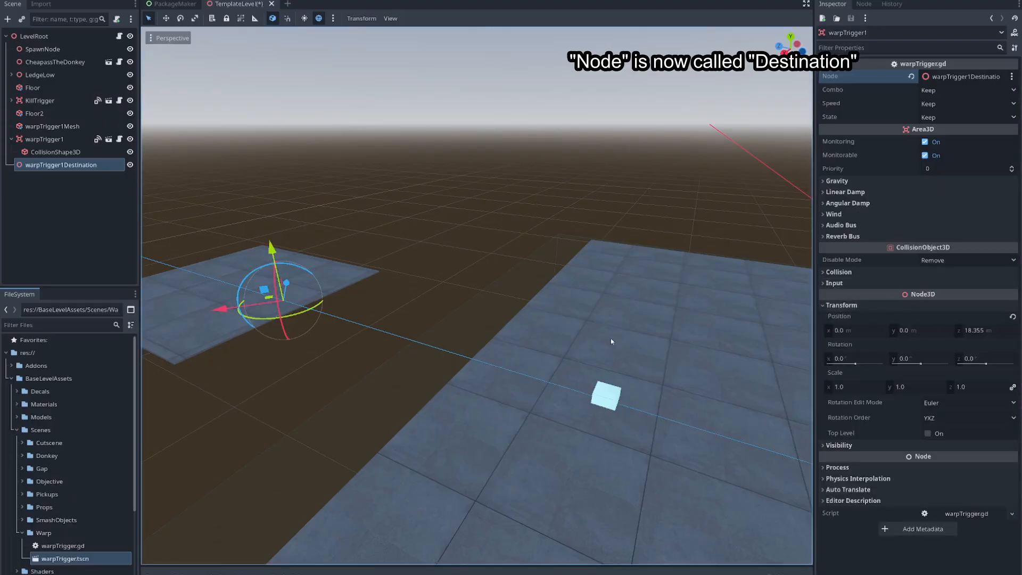
pyautogui.click(55, 151)
pyautogui.click(59, 165)
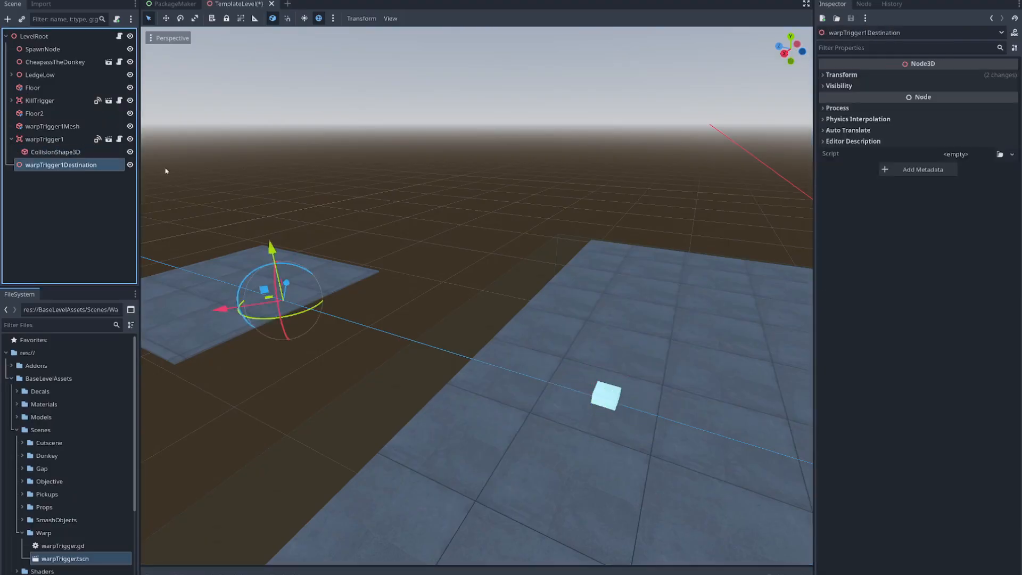
pyautogui.click(841, 74)
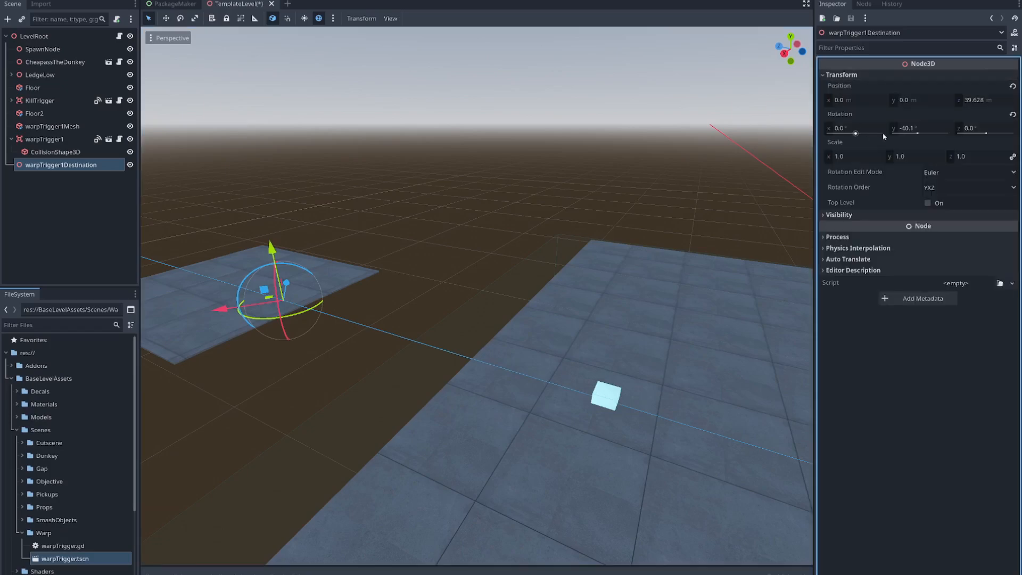
pyautogui.click(937, 127)
pyautogui.write('0')
pyautogui.press('Return')
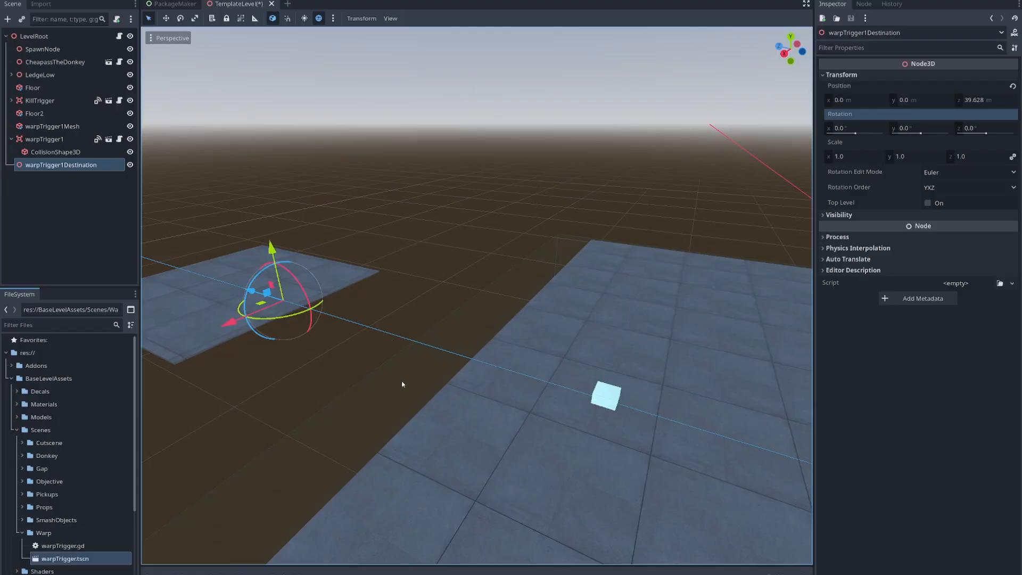
# - Examine the placement of warpTrigger1Destination on the Floor2 platform up close
pyautogui.moveTo(477, 296); pyautogui.dragTo(433, 386, button='right')
pyautogui.press('a')
pyautogui.press('d')
pyautogui.press('s')
pyautogui.press('a')
pyautogui.press('w')
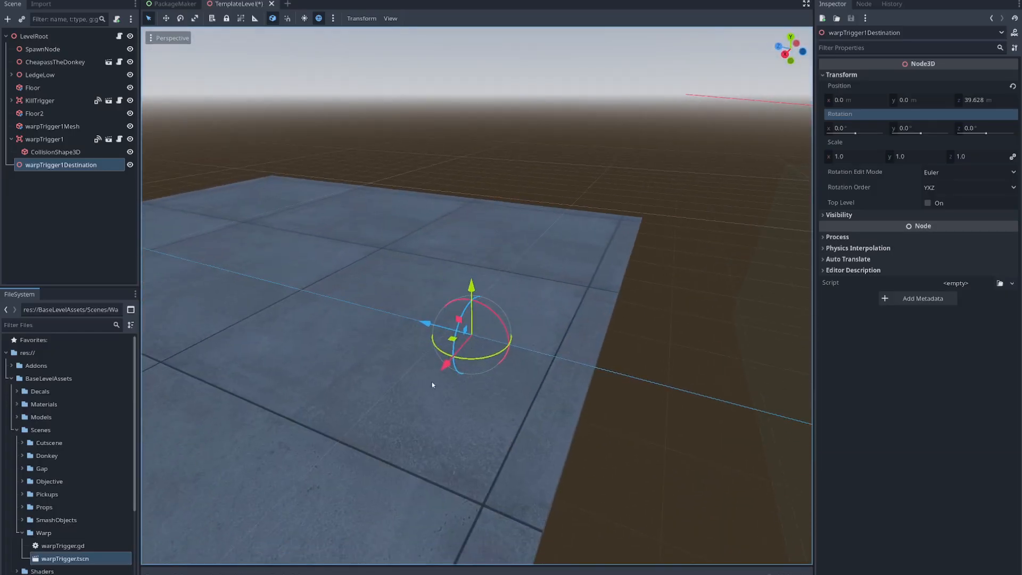
pyautogui.rightClick(69, 170)
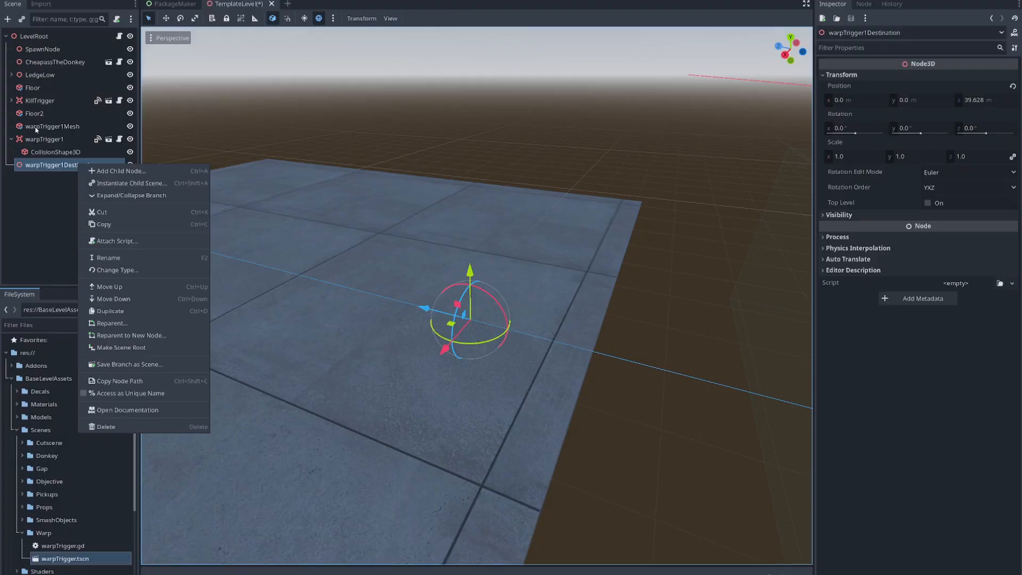
pyautogui.click(36, 131)
# - Duplicate warpTrigger1Mesh and place the copy below warpTrigger1Destination in the scene tree
pyautogui.click(58, 127)
pyautogui.moveTo(263, 296); pyautogui.dragTo(432, 348, button='right')
pyautogui.press('s')
pyautogui.press('d')
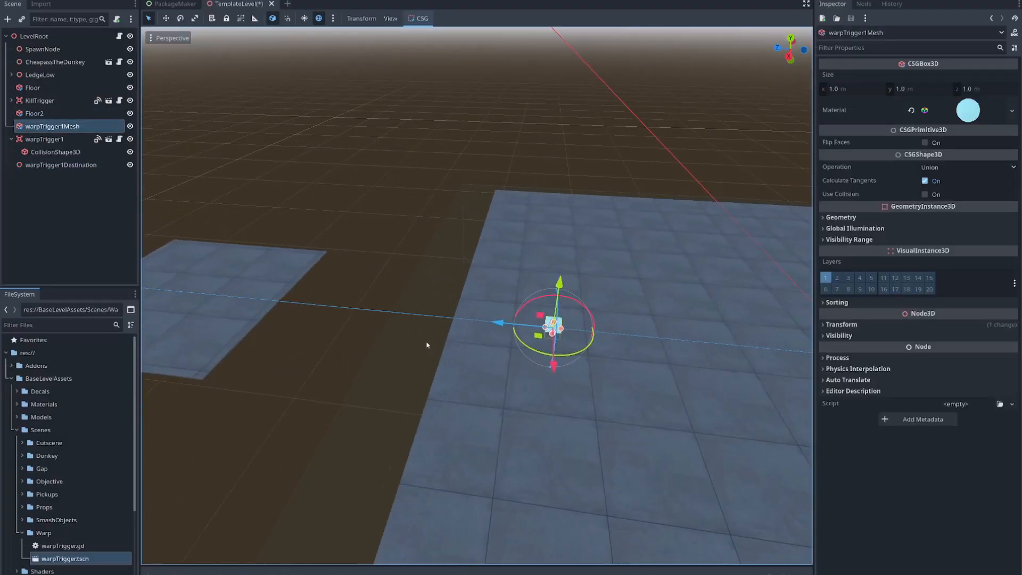
pyautogui.hotkey('ctrl', 'd')
pyautogui.moveTo(77, 151); pyautogui.dragTo(75, 181)
# - Rename the duplicated mesh node as warpTrigger1DestinationMesh
pyautogui.doubleClick(53, 177)
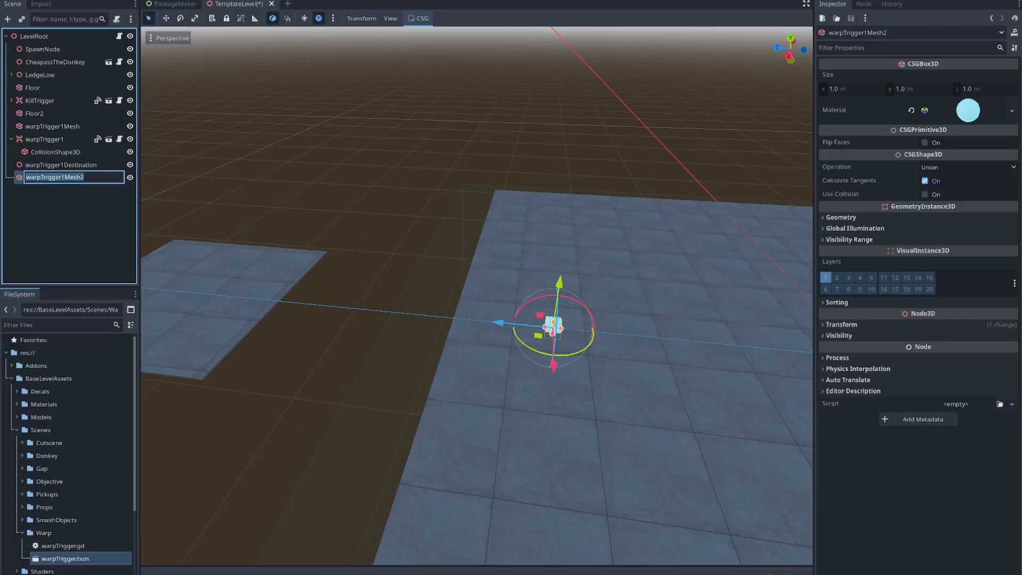
pyautogui.click(91, 177)
pyautogui.write('Destination')
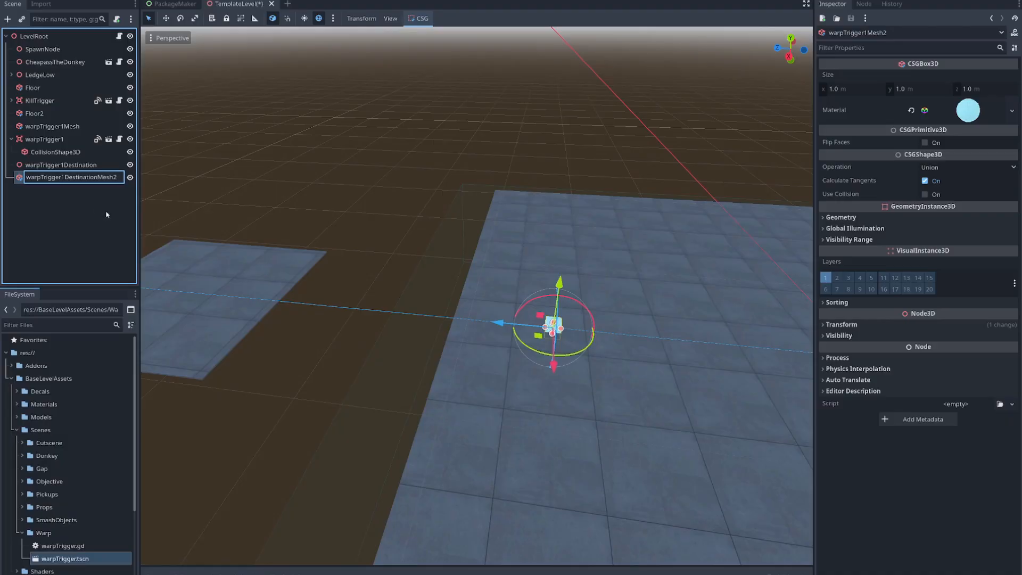
pyautogui.press('Return')
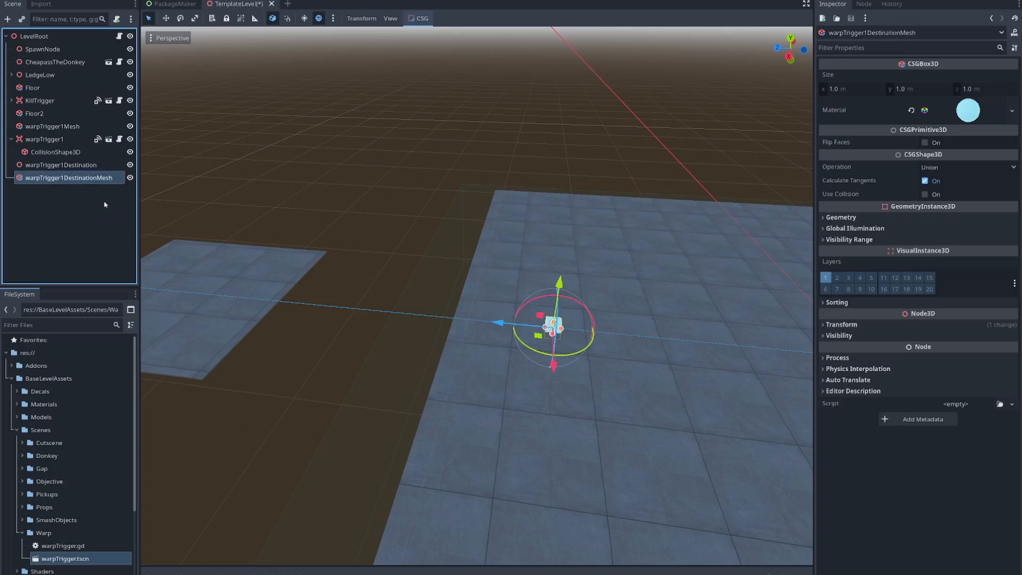
# - Move warpTrigger1DestinationMesh onto the Floor2 platform and give it the position copied from warpTrigger1Destination
pyautogui.moveTo(498, 323); pyautogui.dragTo(213, 308)
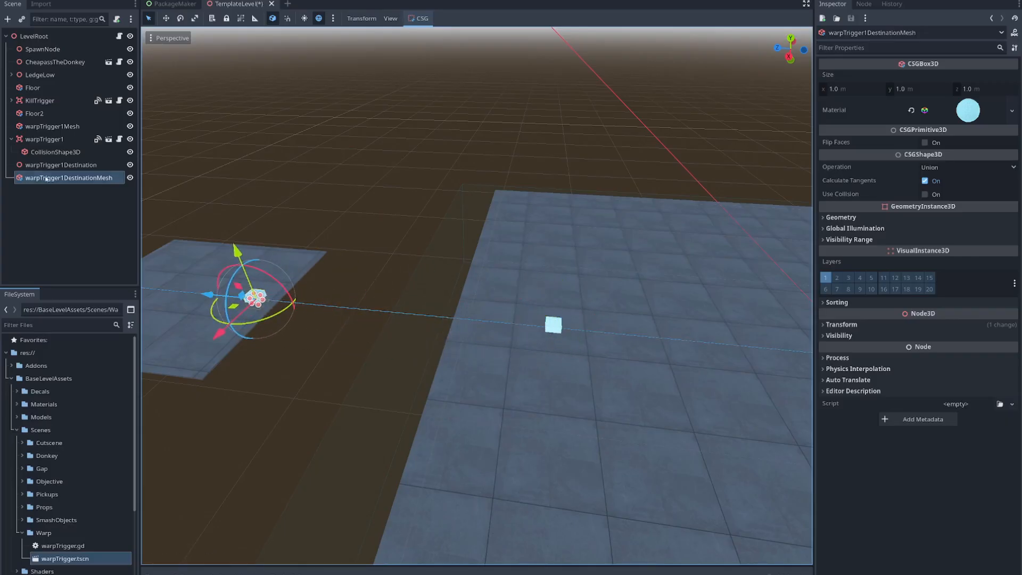
pyautogui.click(70, 165)
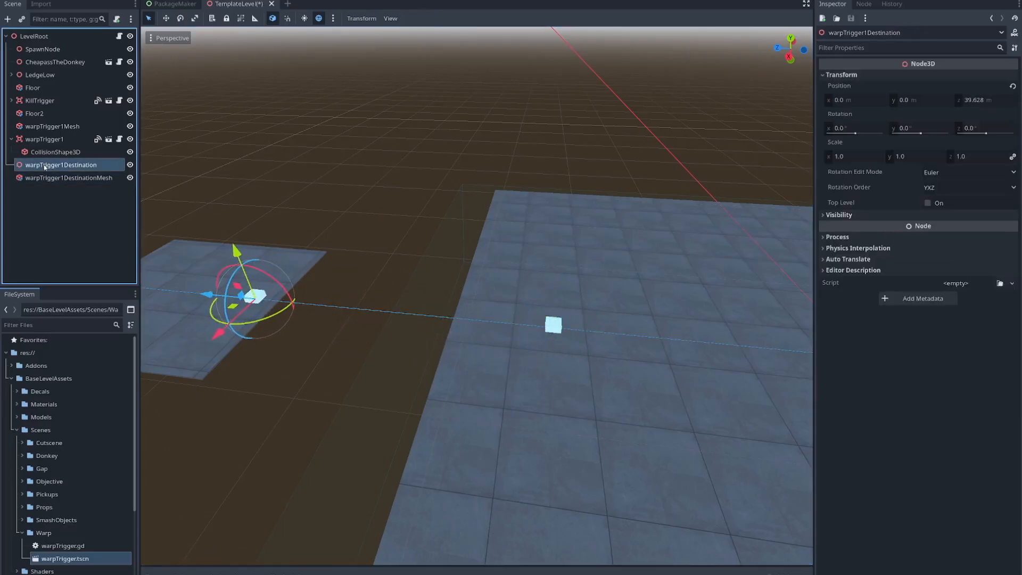
pyautogui.rightClick(839, 88)
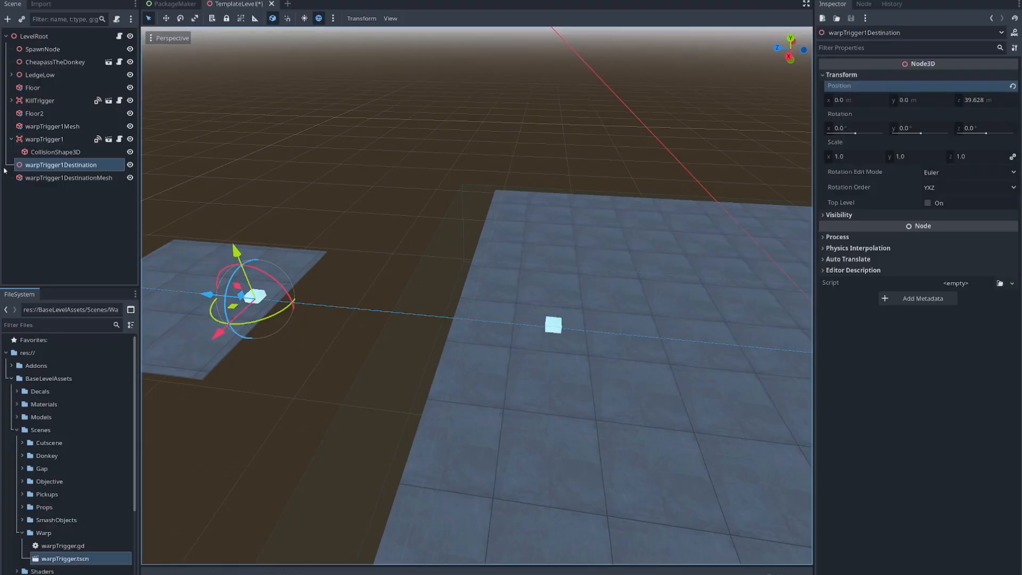
pyautogui.click(40, 178)
pyautogui.click(841, 325)
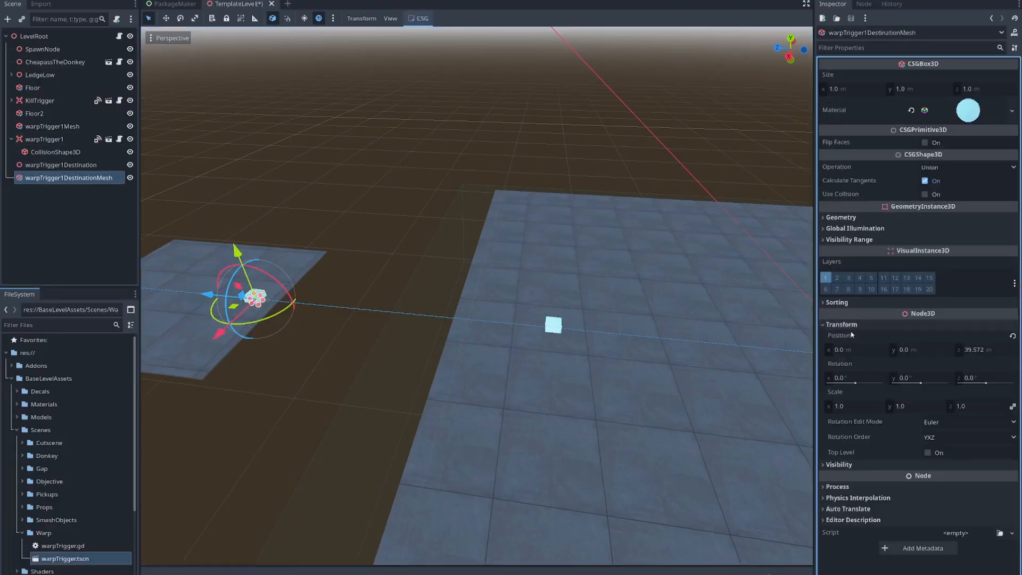
pyautogui.rightClick(850, 339)
pyautogui.click(868, 355)
# - Load streetLightWarm.tres from BaseLevelAssets/Materials as the material of warpTrigger1DestinationMesh
pyautogui.moveTo(354, 367); pyautogui.dragTo(324, 346, button='right')
pyautogui.press('w')
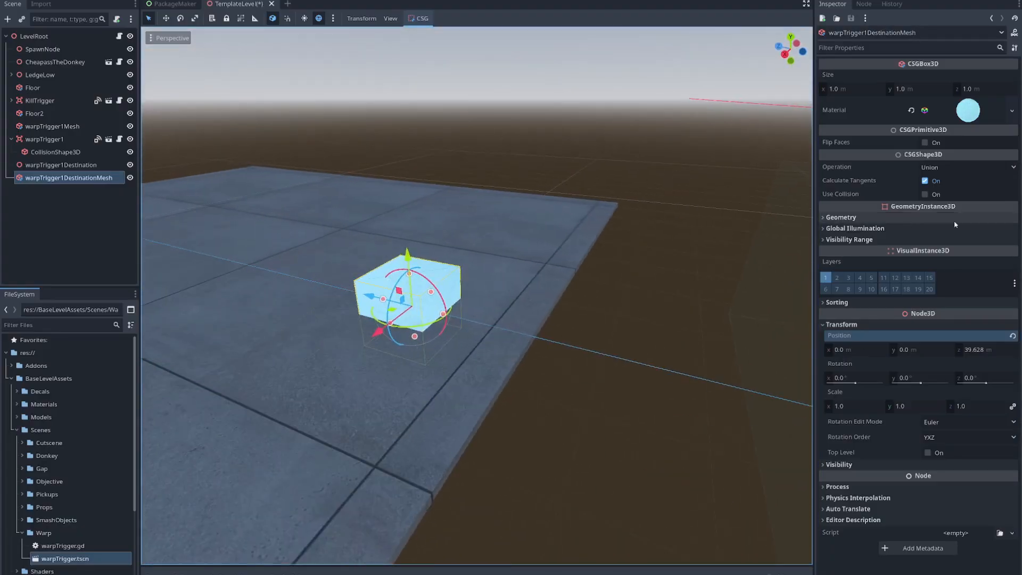
pyautogui.click(1013, 112)
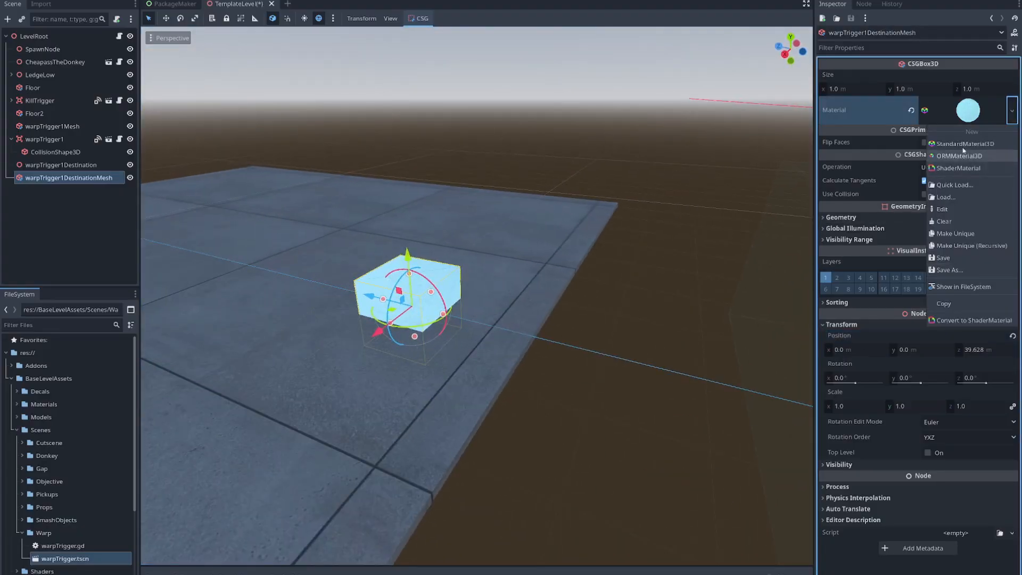
pyautogui.click(952, 197)
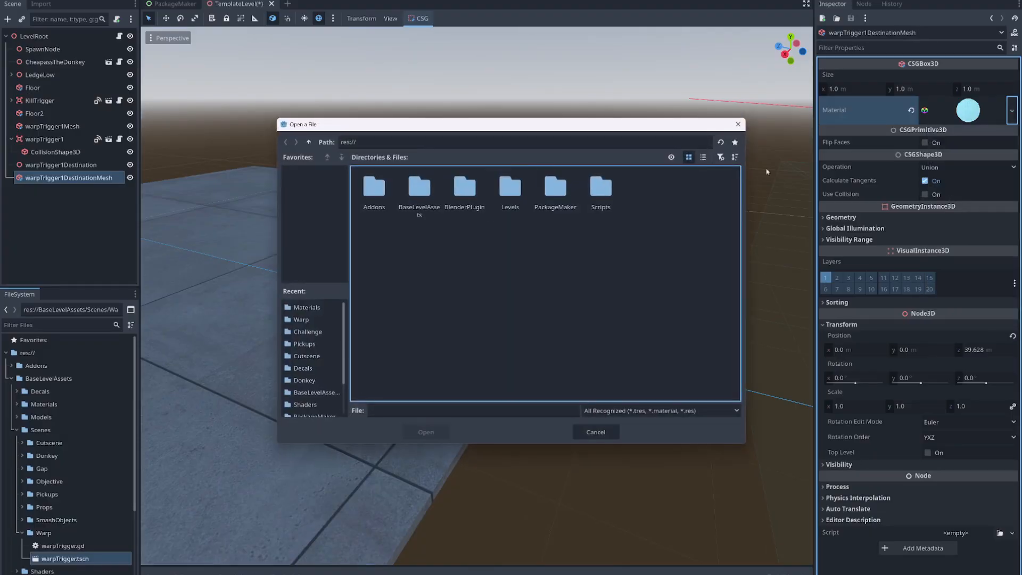
pyautogui.doubleClick(426, 193)
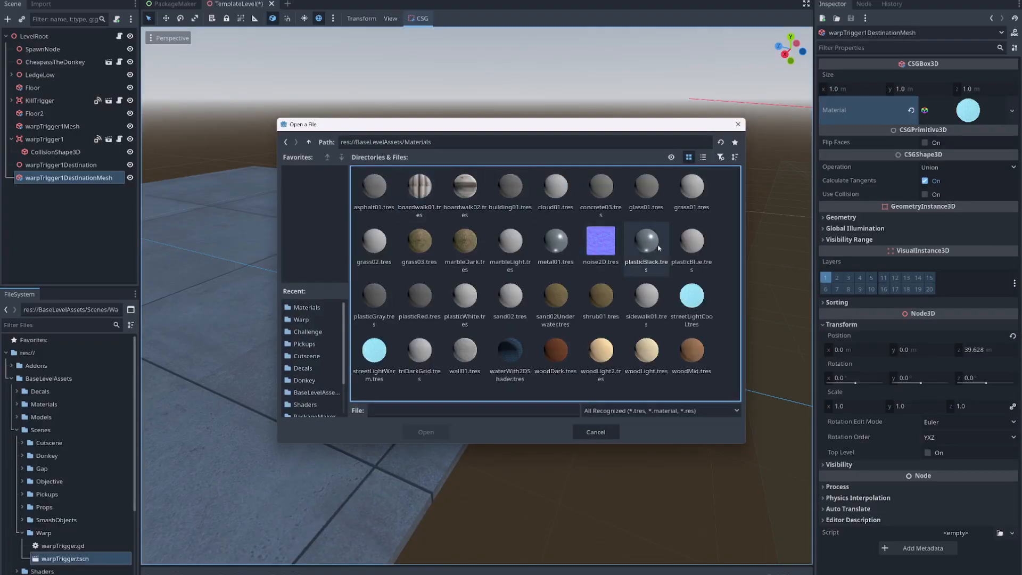
pyautogui.click(381, 356)
pyautogui.click(428, 431)
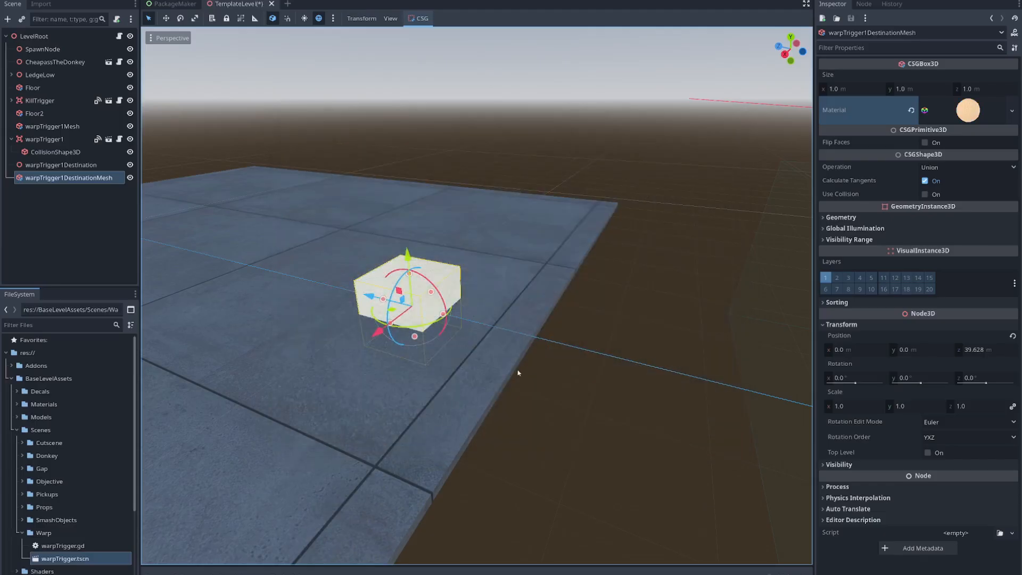
# - Deselect the destination mesh and examine the trigger box and destination box across both platforms
pyautogui.moveTo(490, 383); pyautogui.dragTo(494, 263, button='right')
pyautogui.press('s')
pyautogui.press('d')
pyautogui.press('w')
pyautogui.press('s')
pyautogui.click(474, 133)
pyautogui.moveTo(557, 406); pyautogui.dragTo(342, 293, button='right')
pyautogui.press('s')
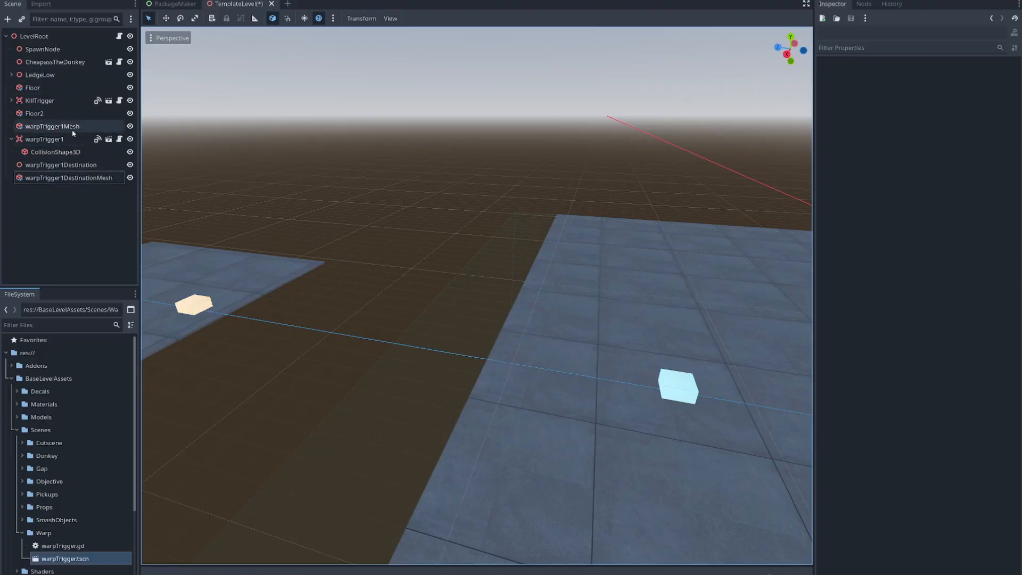
# - Reorder the scene tree so that warpTrigger1Mesh sits directly below the collapsed warpTrigger1 node
pyautogui.click(11, 139)
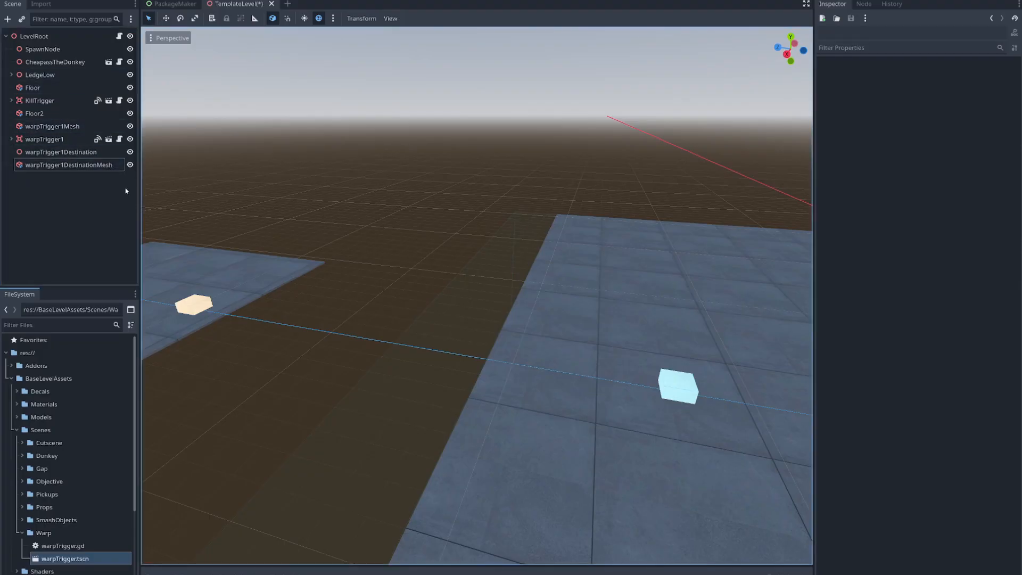
pyautogui.click(45, 127)
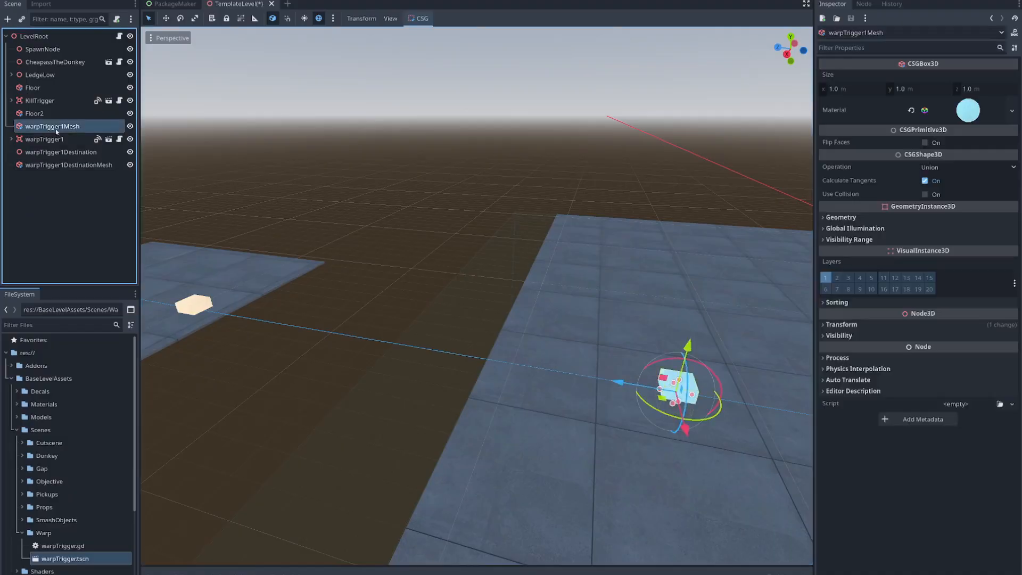
pyautogui.moveTo(49, 147); pyautogui.dragTo(51, 146)
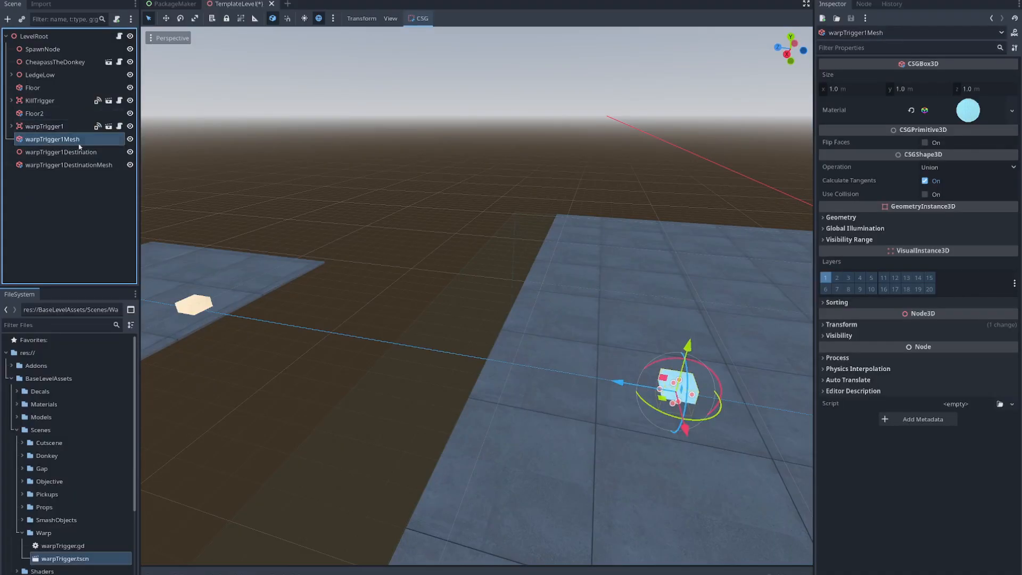
# - Review warpTrigger1, its collision shape, mesh and destination, and check which node is assigned as the trigger's destination
pyautogui.click(46, 128)
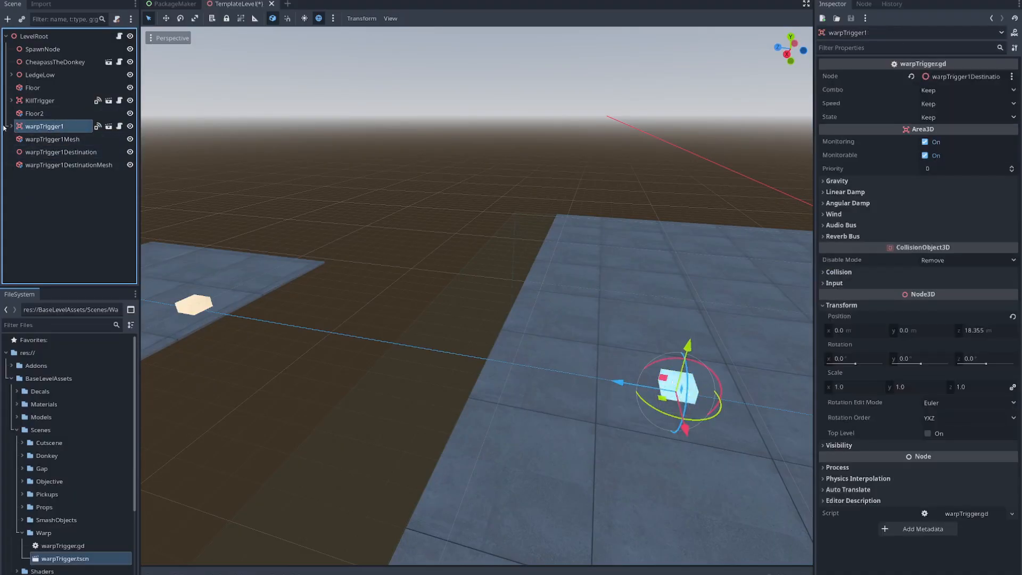
pyautogui.click(33, 139)
pyautogui.click(11, 126)
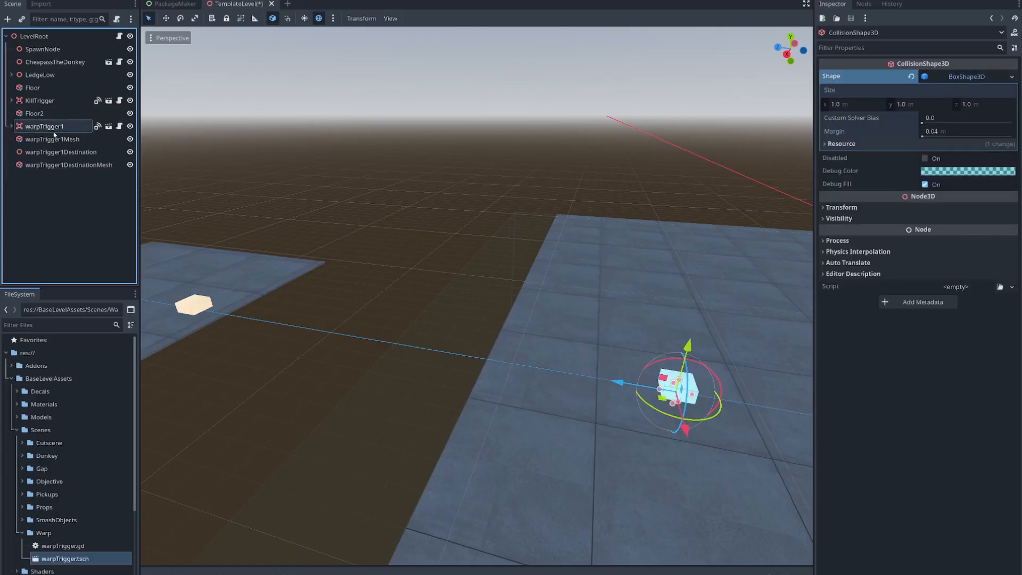
pyautogui.click(46, 140)
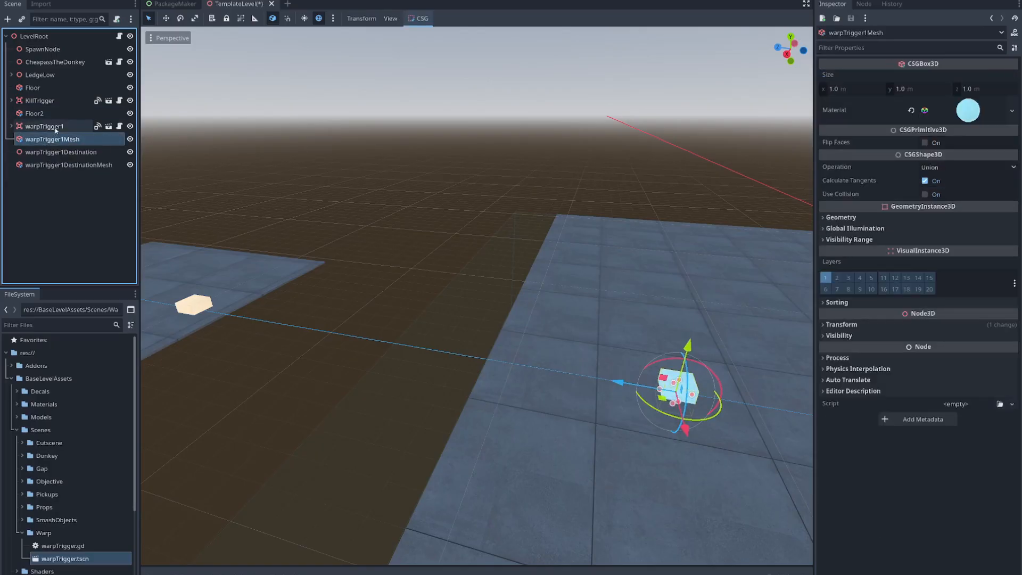
pyautogui.click(53, 152)
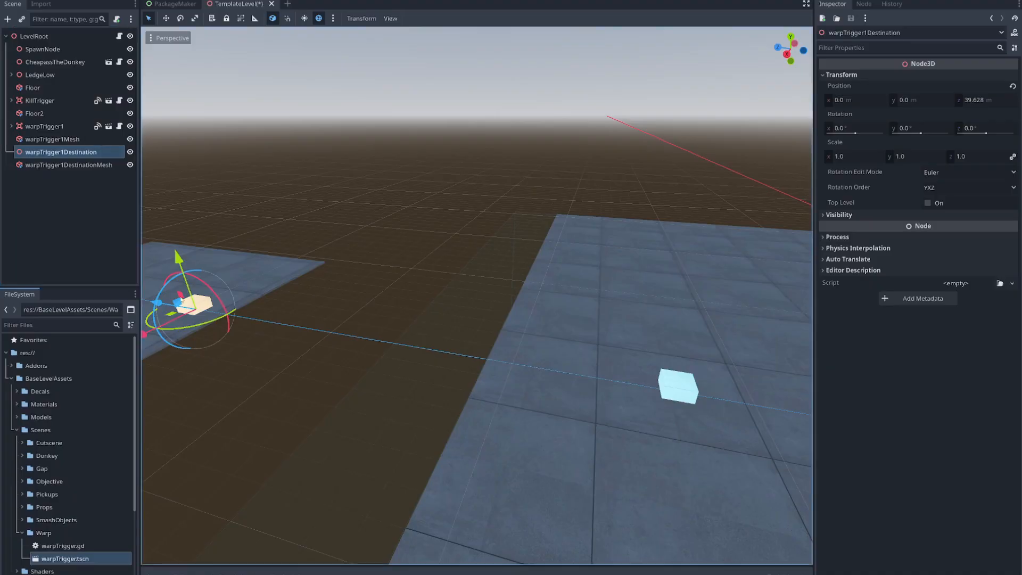
pyautogui.click(45, 126)
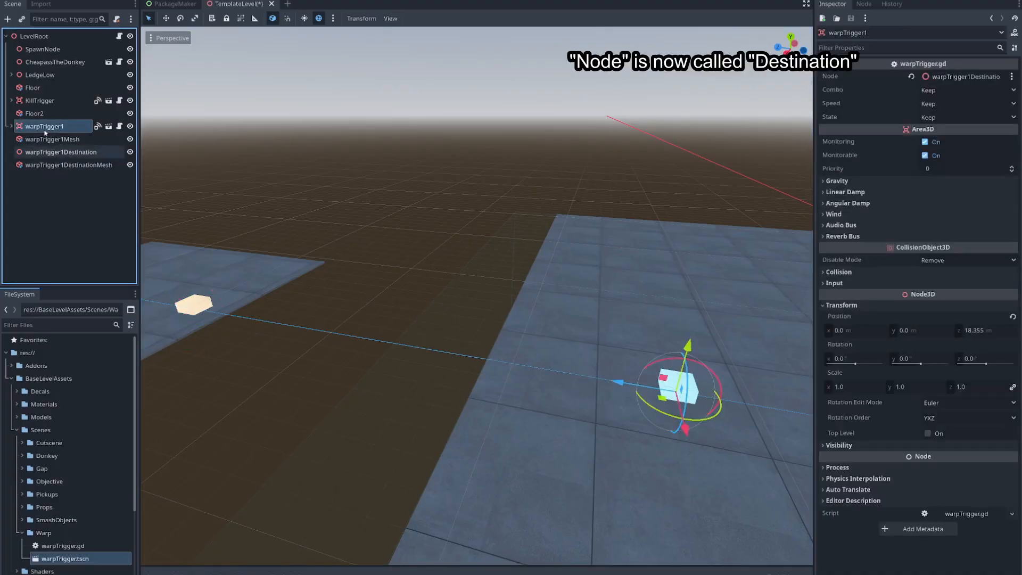
pyautogui.click(969, 77)
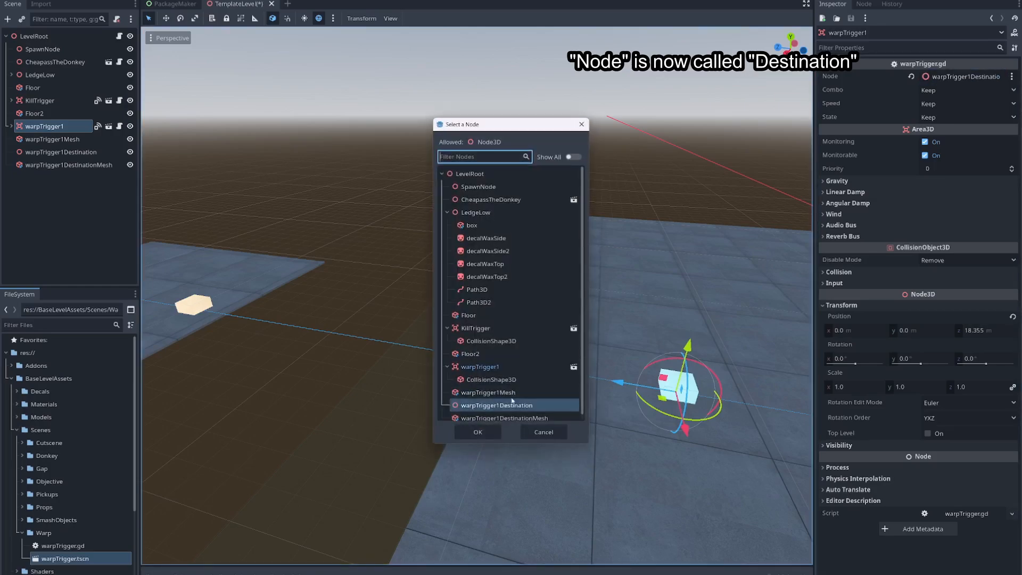
pyautogui.scroll(-1, 512, 401)
pyautogui.click(582, 127)
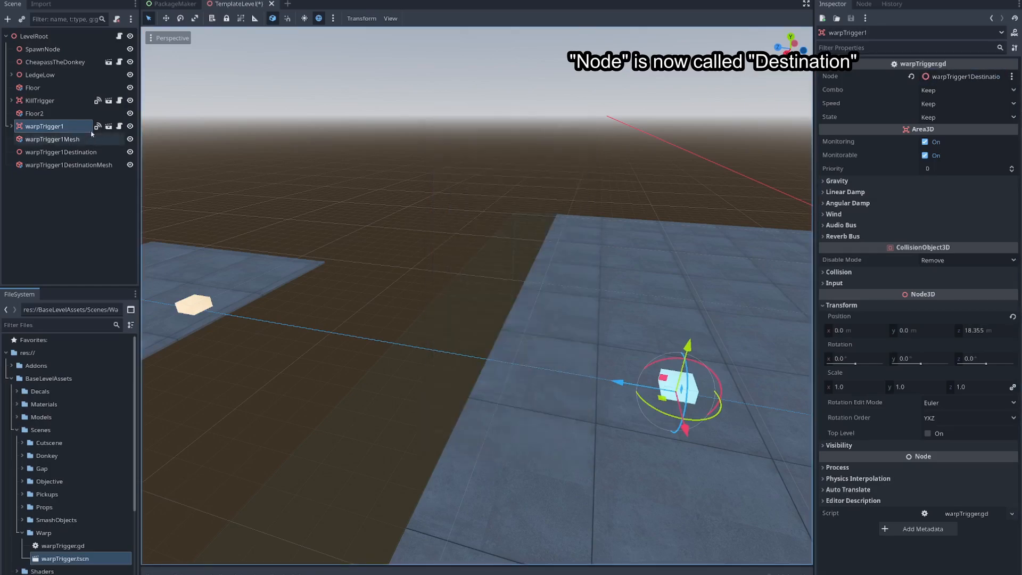
# - Examine warpTrigger1Destination and its mesh on the second platform, and compare them with warpTrigger1 and its collision shape
pyautogui.click(57, 154)
pyautogui.moveTo(392, 285); pyautogui.dragTo(370, 291, button='right')
pyautogui.click(79, 168)
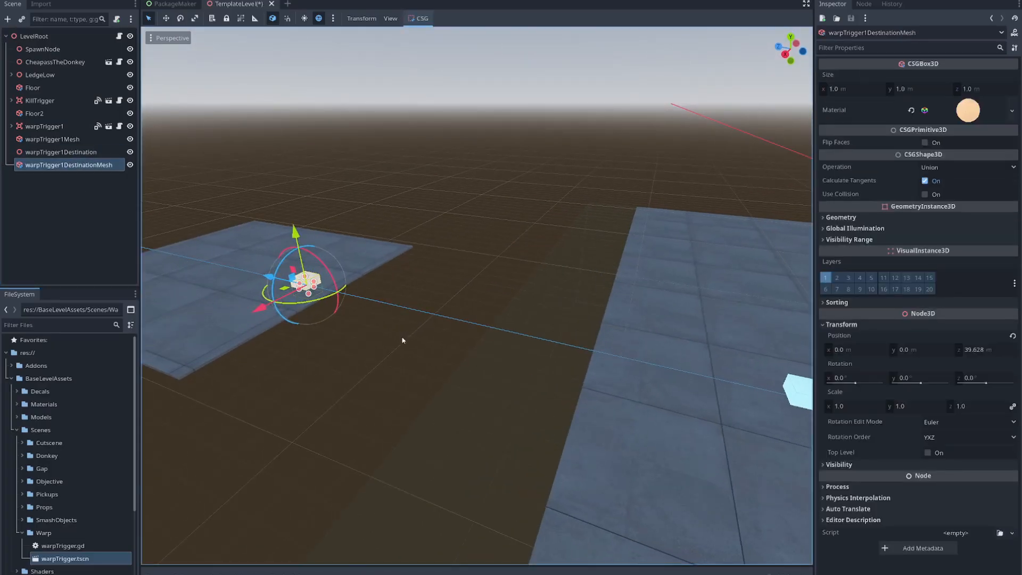
pyautogui.moveTo(374, 322); pyautogui.dragTo(411, 362, button='right')
pyautogui.press('s')
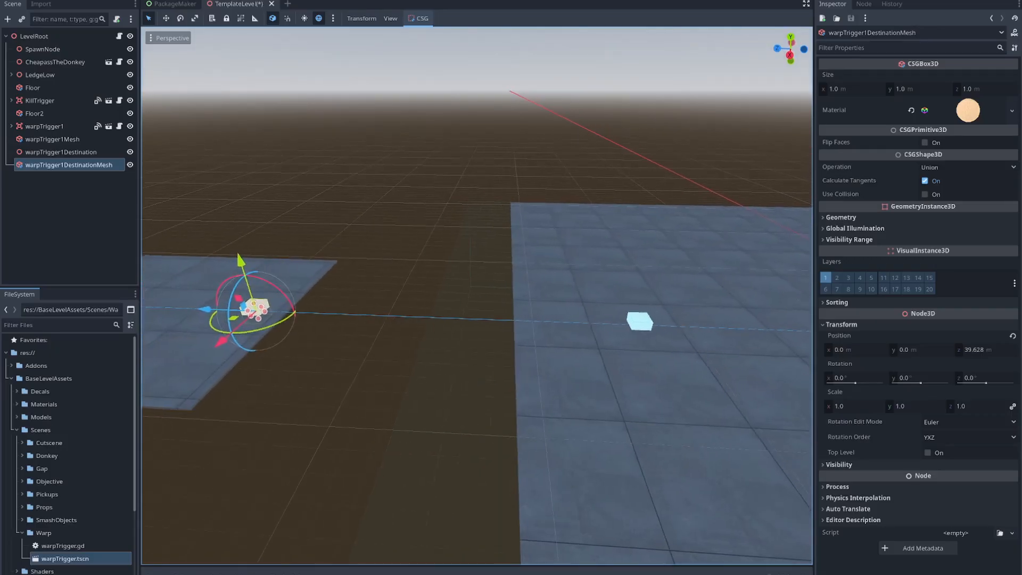
pyautogui.click(51, 130)
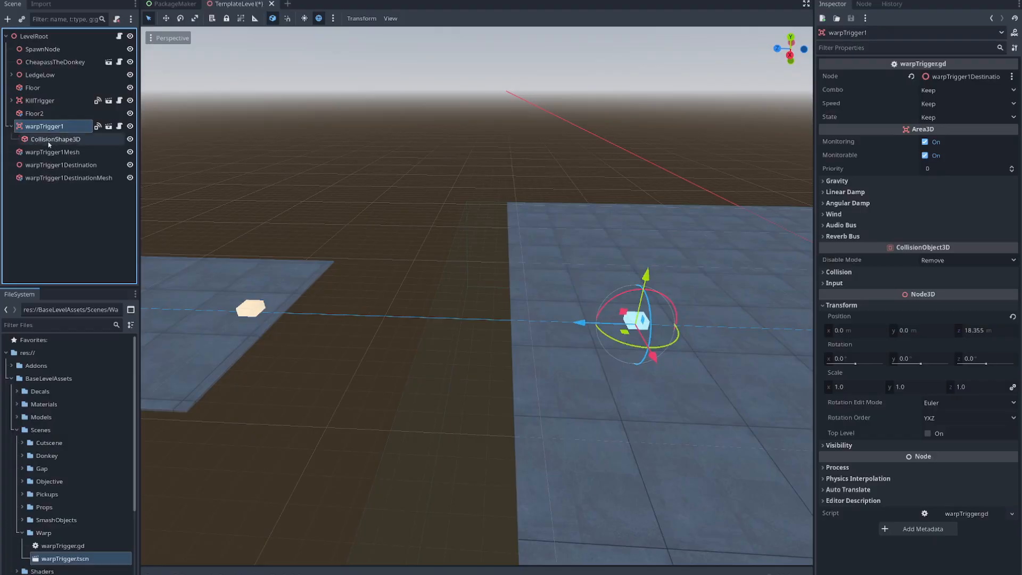
pyautogui.click(49, 141)
pyautogui.click(17, 128)
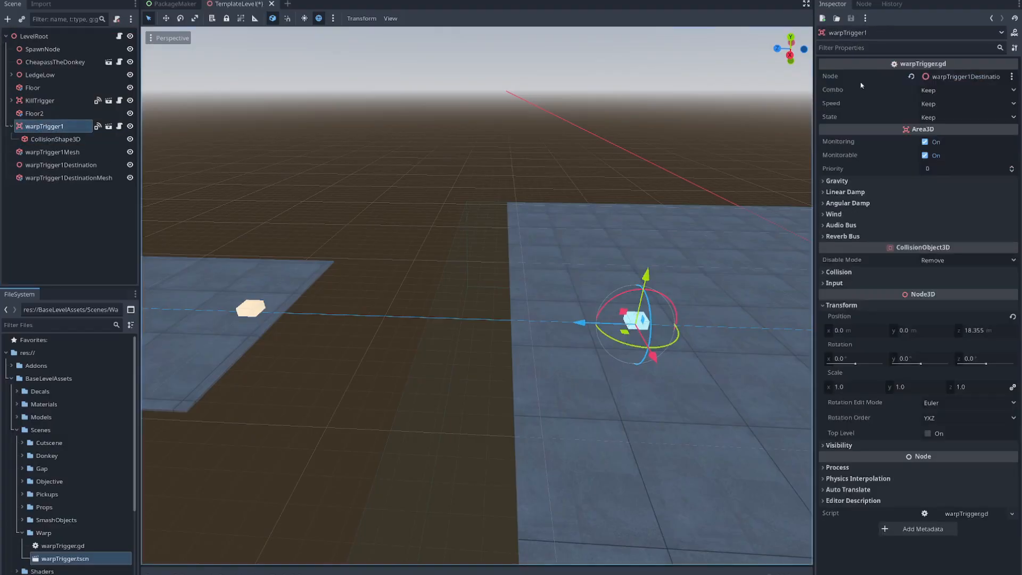
pyautogui.click(84, 166)
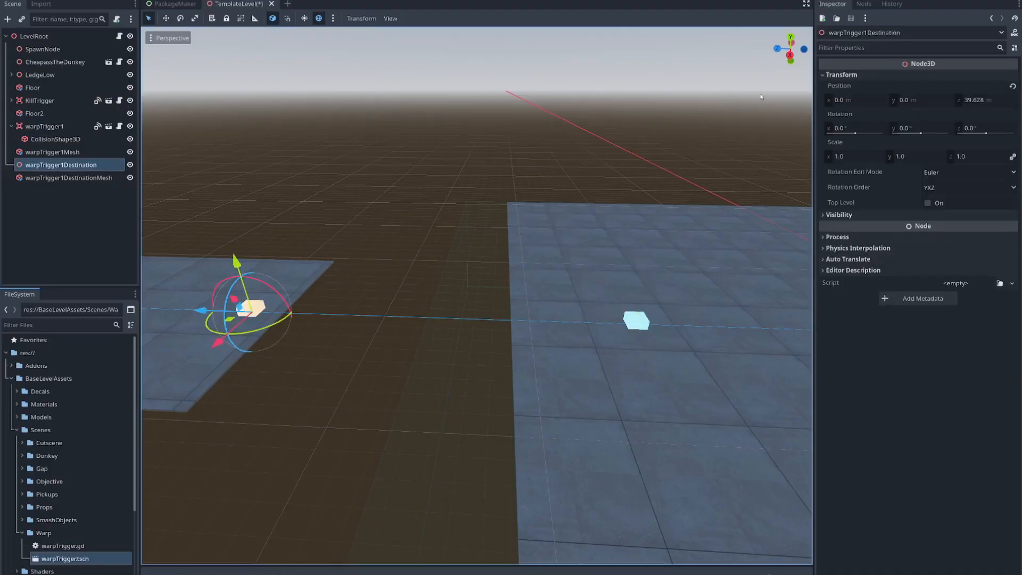
# - Run the project, open TemplateLevel.cfg in the package maker and export the level pack
pyautogui.press('F5')
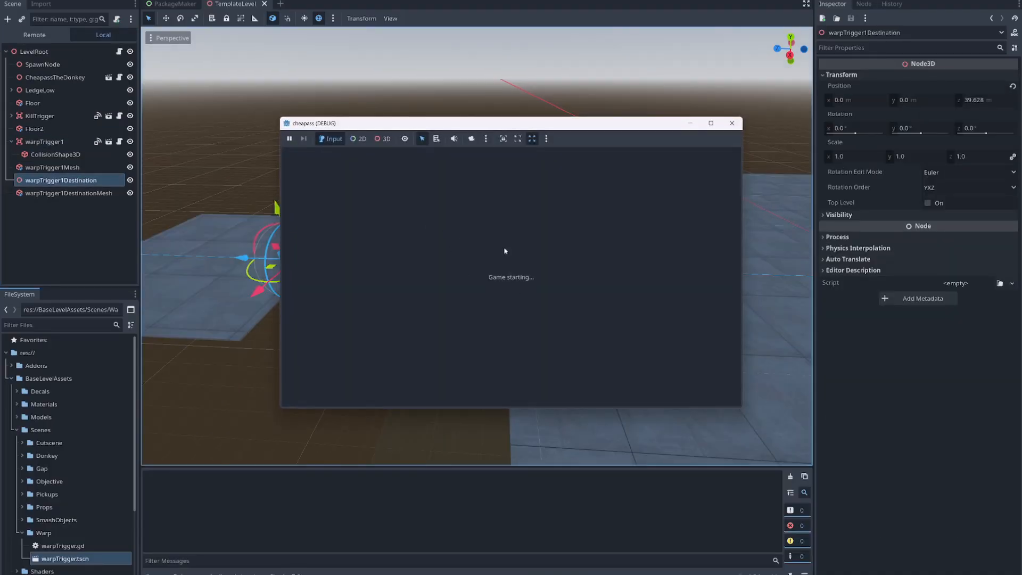
pyautogui.click(424, 185)
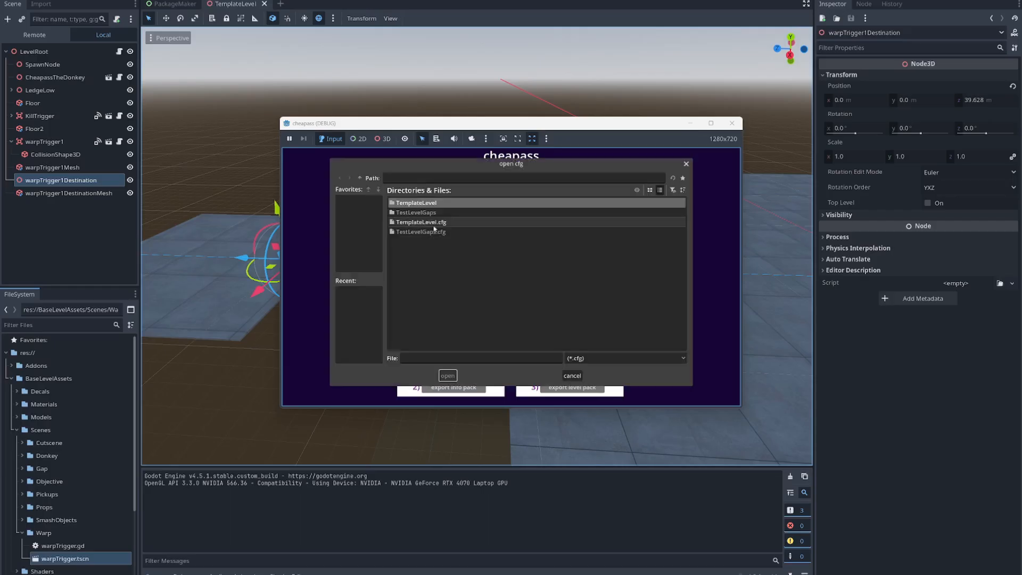
pyautogui.click(429, 222)
pyautogui.click(452, 377)
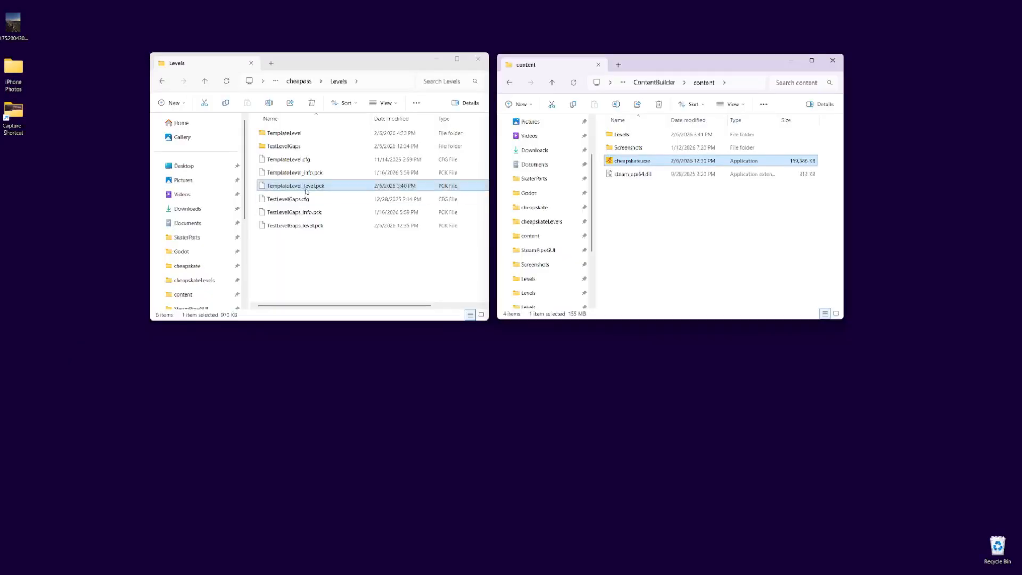
pyautogui.moveTo(308, 187); pyautogui.dragTo(641, 139)
pyautogui.moveTo(642, 140); pyautogui.dragTo(642, 140, button='right')
pyautogui.click(660, 141)
# - Switch to the cheapskate game, play the exported level in freeroam to test the warp, and close the game
pyautogui.click(513, 242)
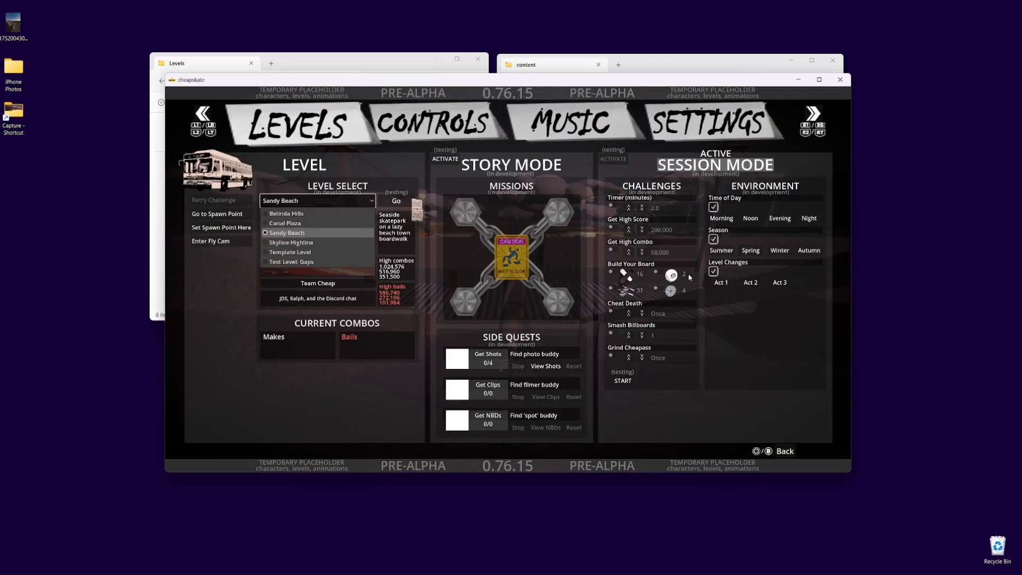
pyautogui.press('Down')
pyautogui.press('Down')
pyautogui.press('Return')
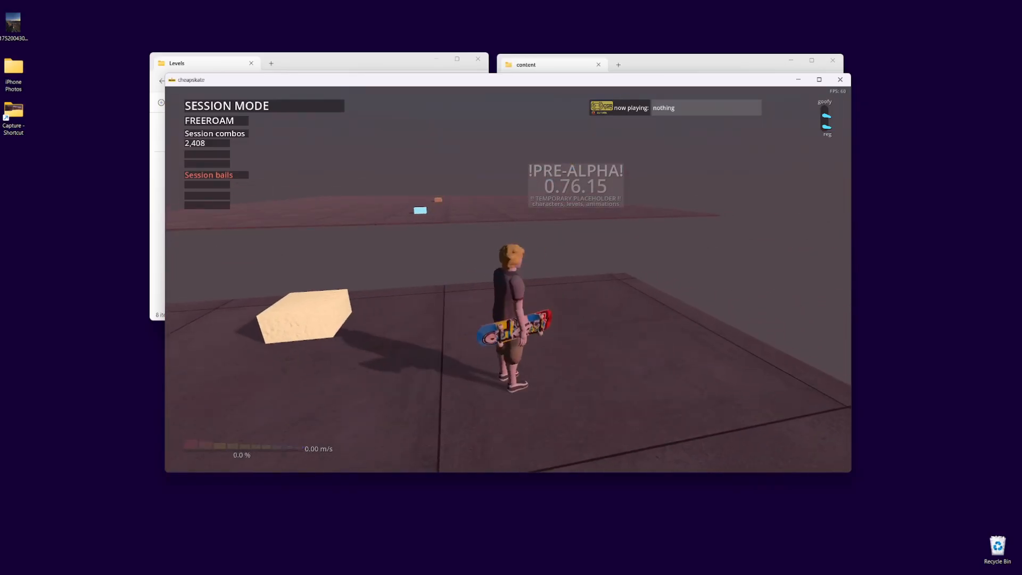
pyautogui.click(840, 80)
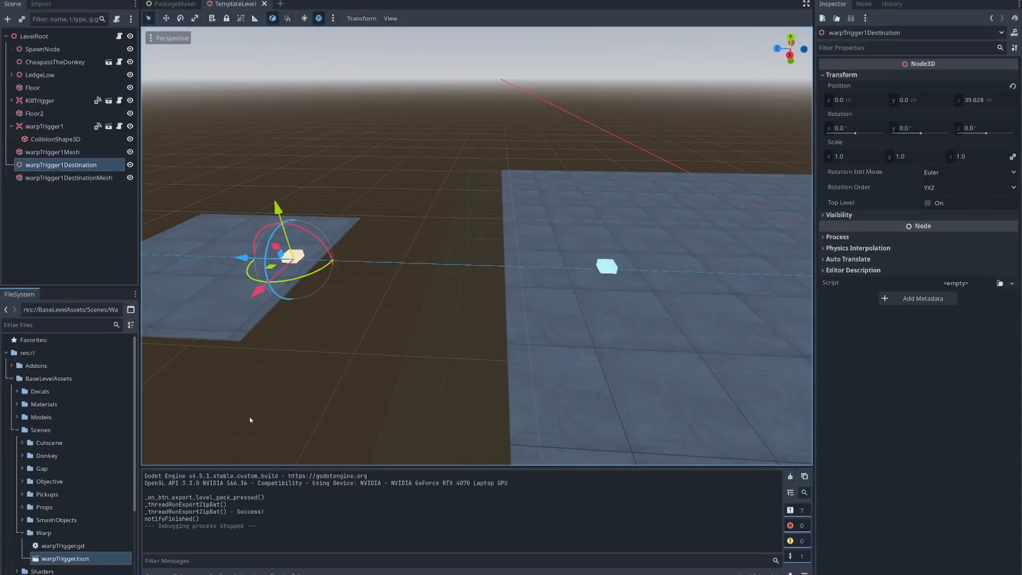
# - Hide the output log and duplicate warpTrigger1, warpTrigger1Mesh, warpTrigger1Destination and warpTrigger1DestinationMesh together
pyautogui.click(156, 572)
pyautogui.moveTo(346, 434); pyautogui.dragTo(250, 442, button='right')
pyautogui.press('s')
pyautogui.press('w')
pyautogui.press('a')
pyautogui.moveTo(277, 351); pyautogui.dragTo(429, 382, button='right')
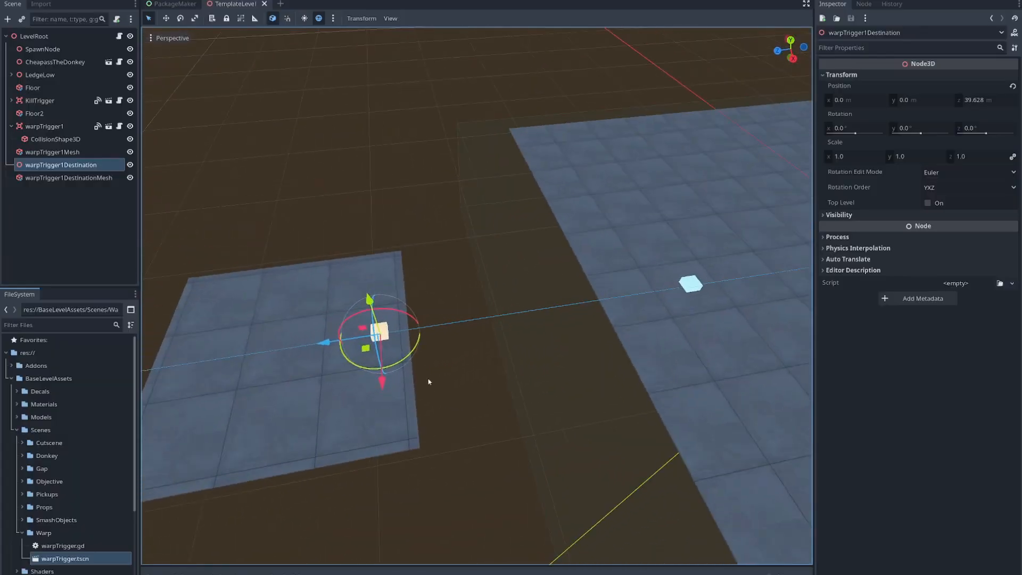
pyautogui.click(11, 127)
pyautogui.click(75, 219)
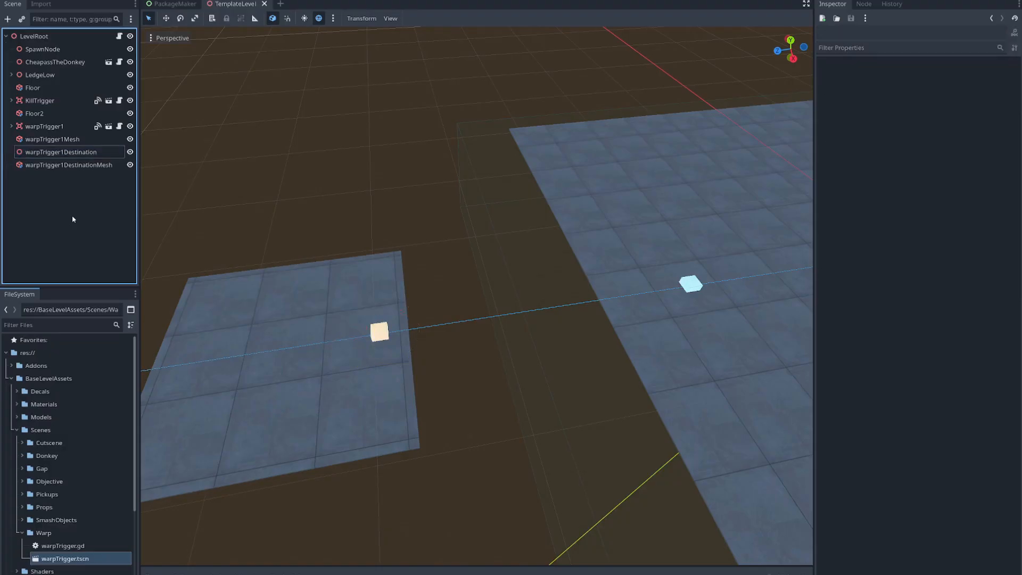
pyautogui.click(53, 128)
pyautogui.keyDown('shift'); pyautogui.click(62, 165); pyautogui.keyUp('shift')
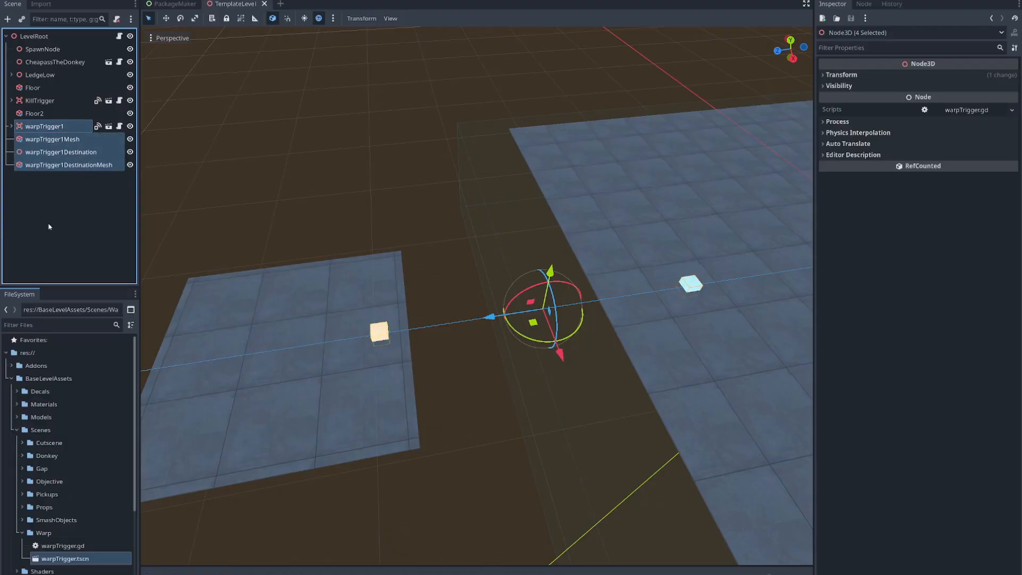
pyautogui.hotkey('ctrl', 'd')
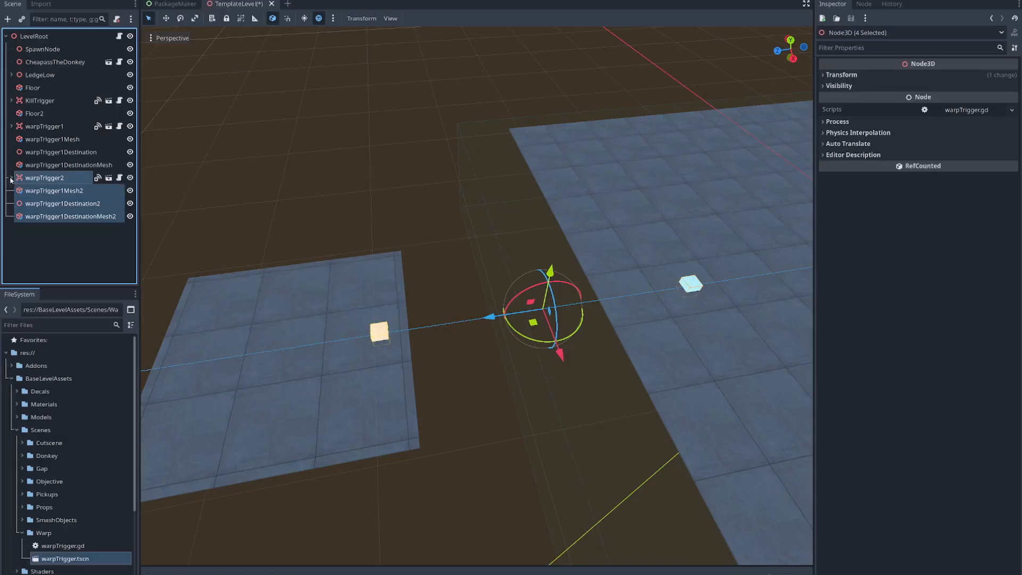
pyautogui.click(71, 235)
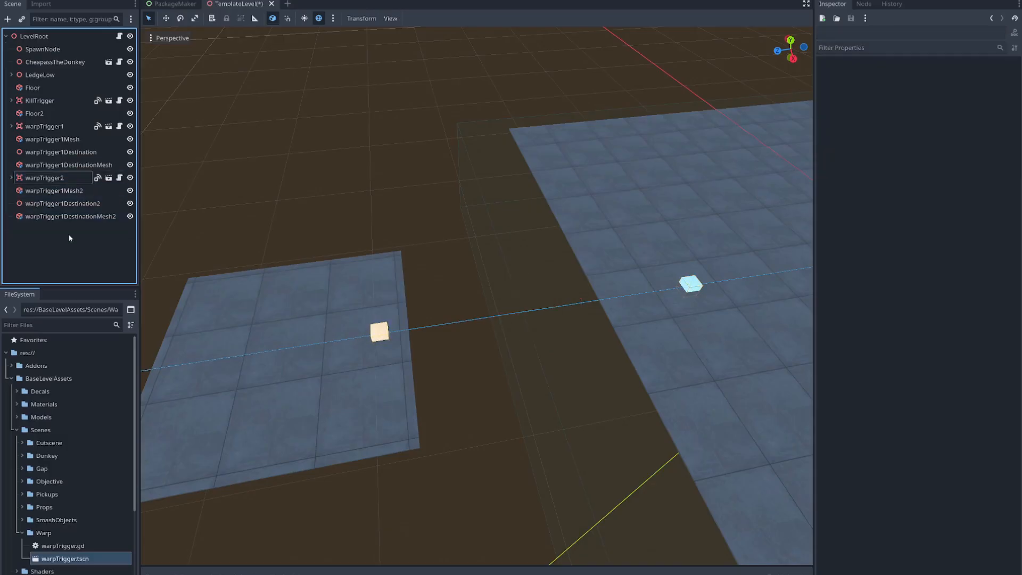
# - Rename the duplicated mesh, destination and destination mesh as warpTrigger2Mesh, warpTrigger2Destination and warpTrigger2DestinationMesh
pyautogui.click(57, 191)
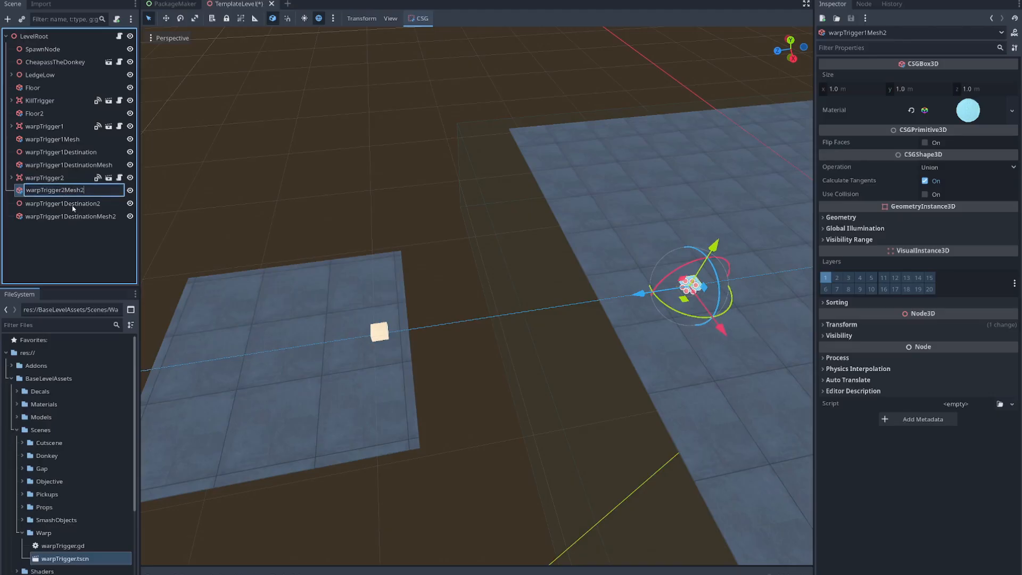
pyautogui.click(73, 207)
pyautogui.click(63, 204)
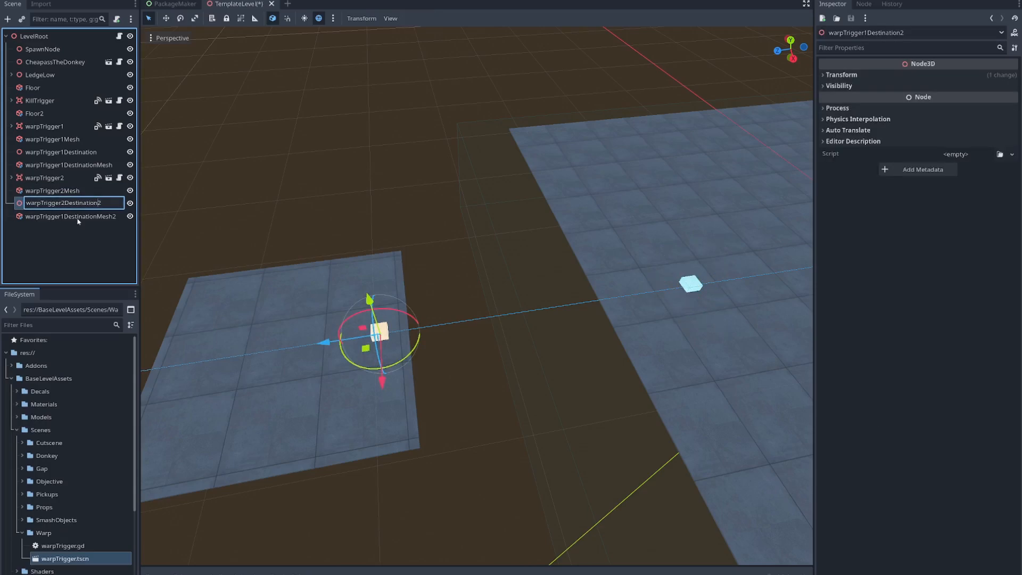
pyautogui.click(66, 217)
pyautogui.click(66, 217)
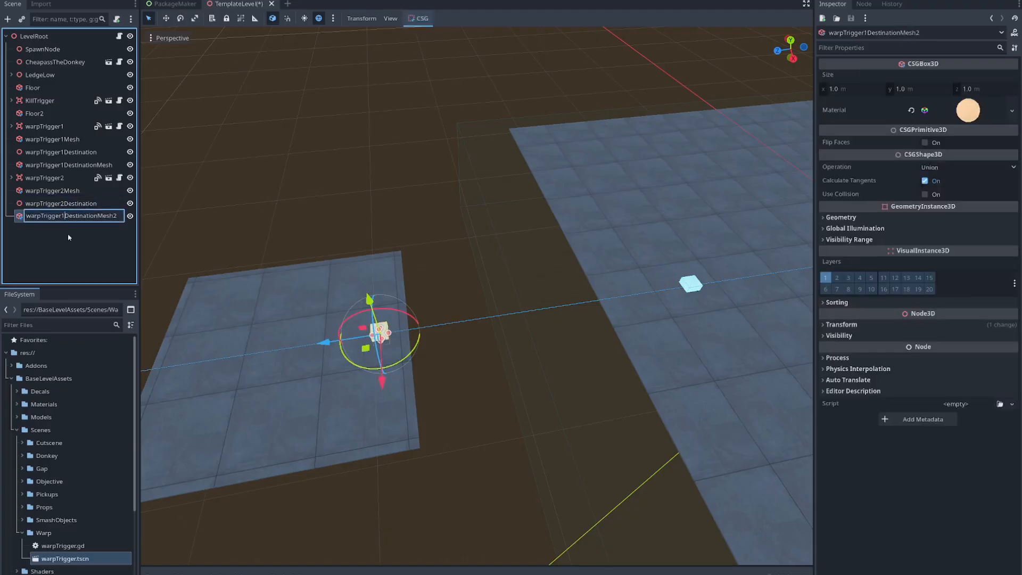
pyautogui.press('BackSpace')
pyautogui.write('2')
pyautogui.press('Return')
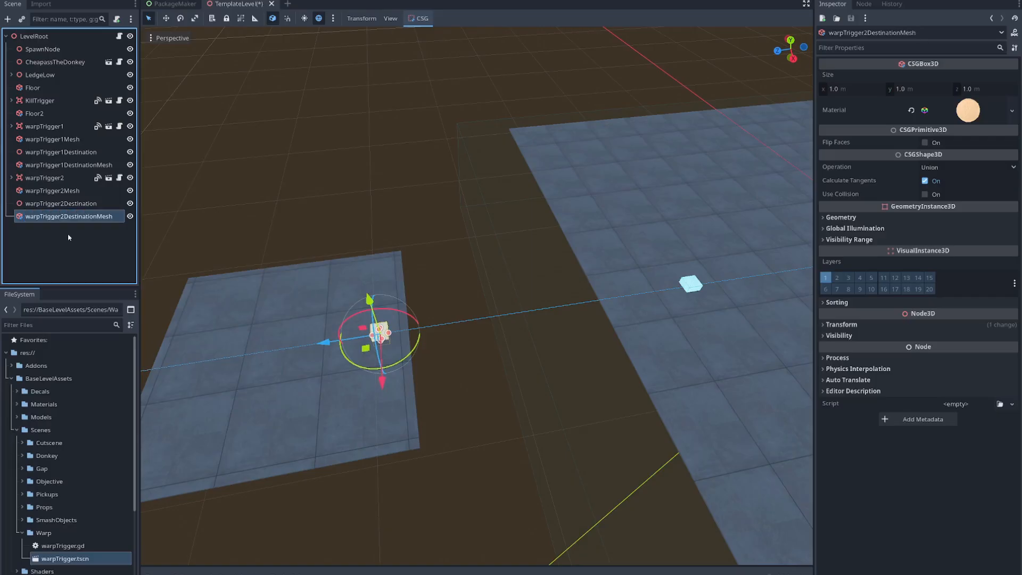
# - Move the four warpTrigger2 nodes together by about -3 m along the X axis, beside the first warp set
pyautogui.click(62, 178)
pyautogui.keyDown('shift'); pyautogui.click(80, 216); pyautogui.keyUp('shift')
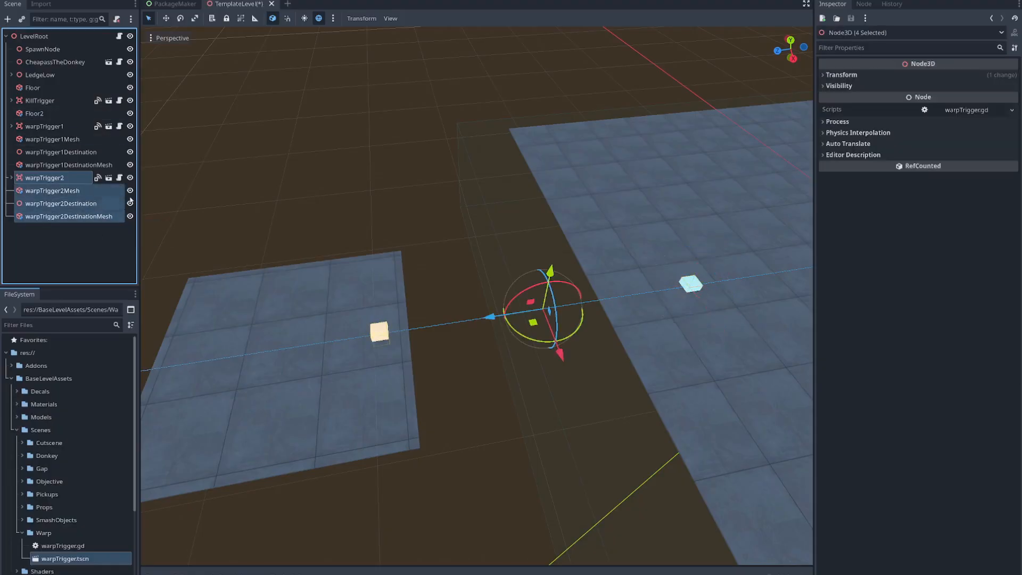
pyautogui.moveTo(560, 355); pyautogui.dragTo(546, 320)
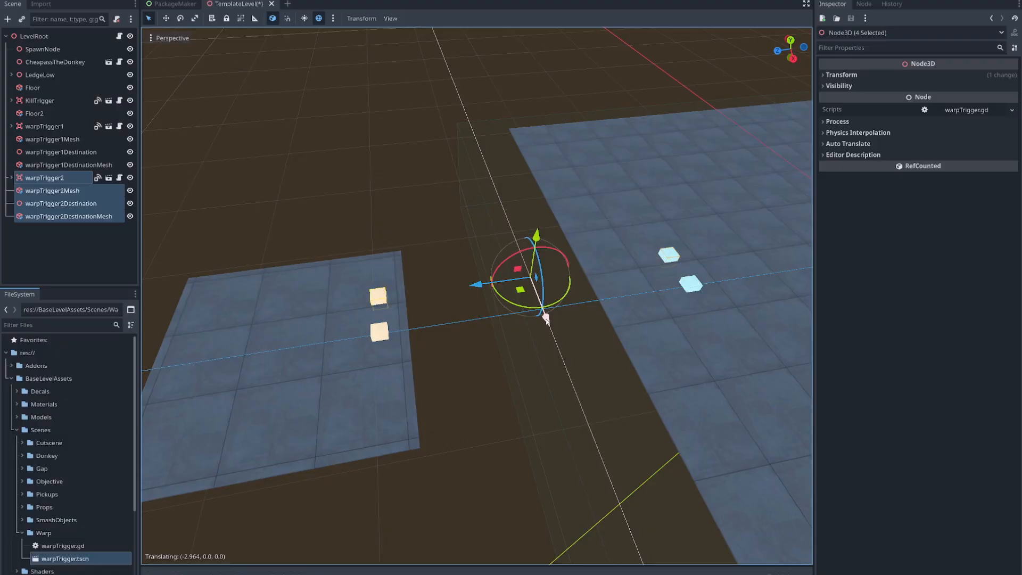
# - Shift all eight warpTrigger1 and warpTrigger2 nodes together by about 0.8 m along the X axis
pyautogui.click(44, 126)
pyautogui.keyDown('shift'); pyautogui.click(69, 216); pyautogui.keyUp('shift')
pyautogui.moveTo(410, 313); pyautogui.dragTo(540, 309, button='middle')
pyautogui.moveTo(672, 291); pyautogui.dragTo(726, 273, button='right')
pyautogui.moveTo(561, 317); pyautogui.dragTo(572, 318)
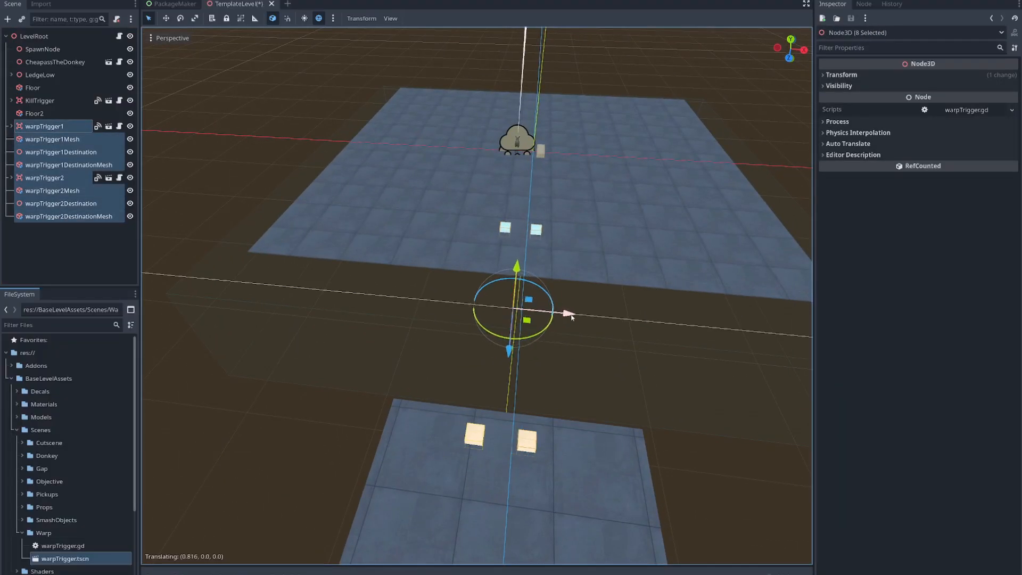
# - Move warpTrigger2 and warpTrigger2Mesh together along the Z axis onto the small floor, beside warpTrigger1Destination
pyautogui.click(68, 179)
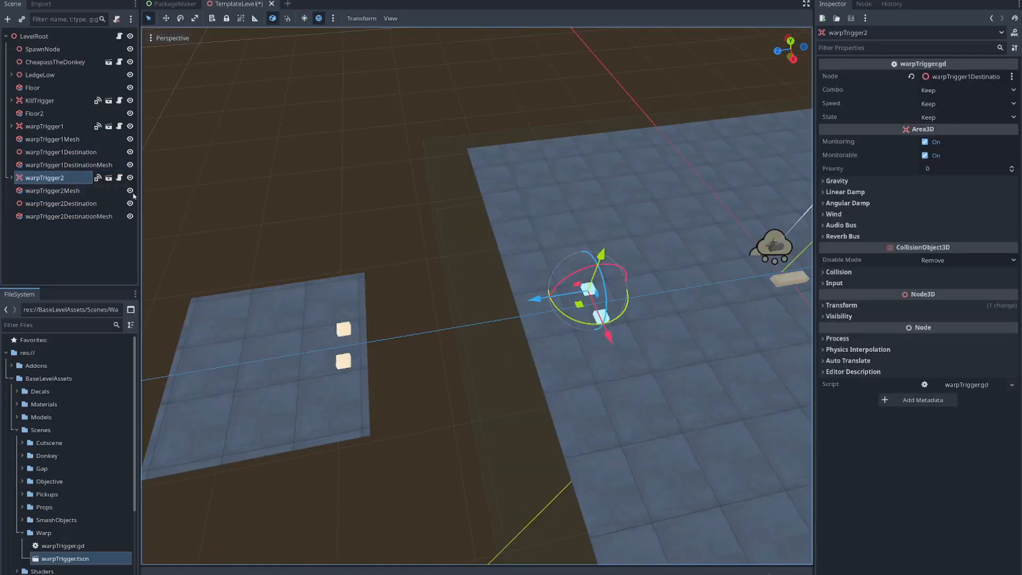
pyautogui.click(69, 191)
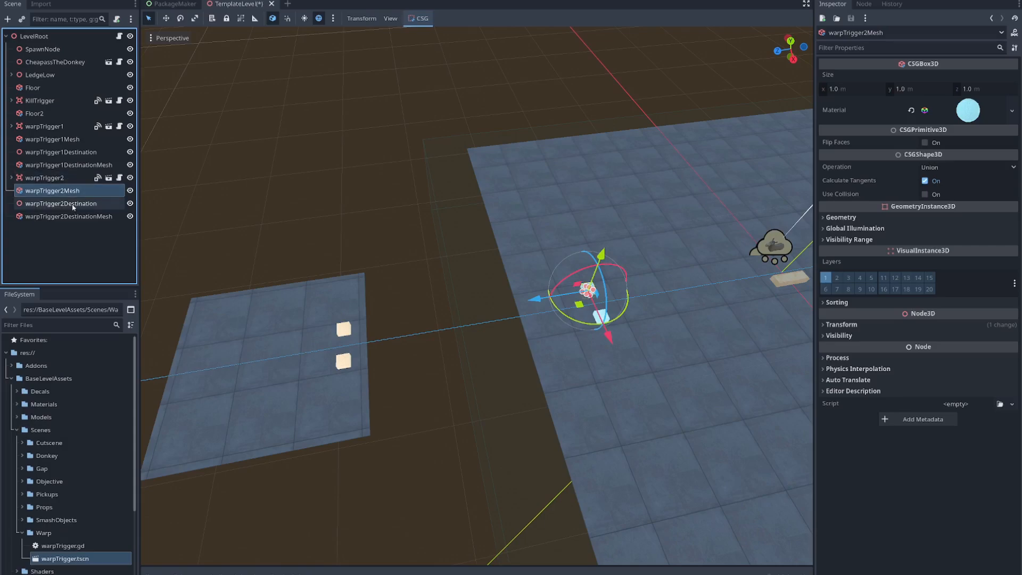
pyautogui.click(69, 180)
pyautogui.keyDown('shift'); pyautogui.click(72, 191); pyautogui.keyUp('shift')
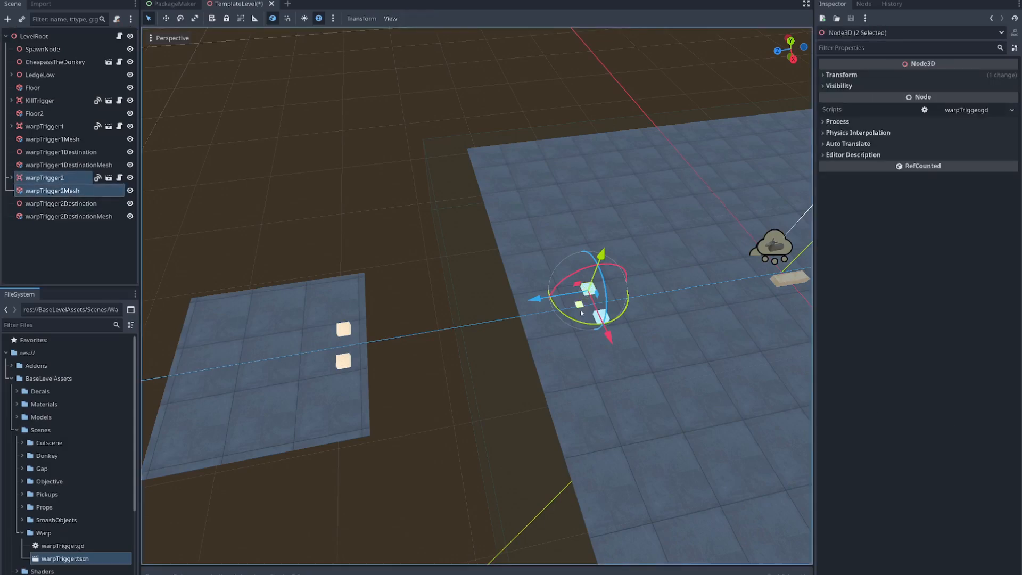
pyautogui.moveTo(539, 301); pyautogui.dragTo(262, 346)
# - Move warpTrigger2Destination and warpTrigger2DestinationMesh together along the Z axis onto the large floor, beside warpTrigger1
pyautogui.click(53, 203)
pyautogui.keyDown('shift'); pyautogui.click(56, 216); pyautogui.keyUp('shift')
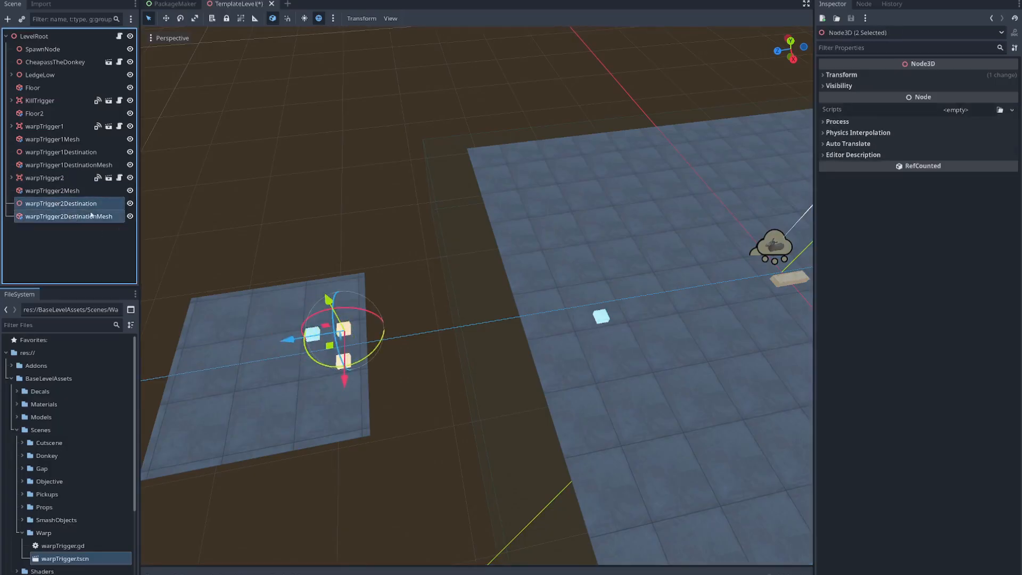
pyautogui.moveTo(286, 340); pyautogui.dragTo(541, 318)
# - From the top view, nudge warpTrigger2Destination and its mesh along the Z axis to line up with warpTrigger1
pyautogui.click(185, 41)
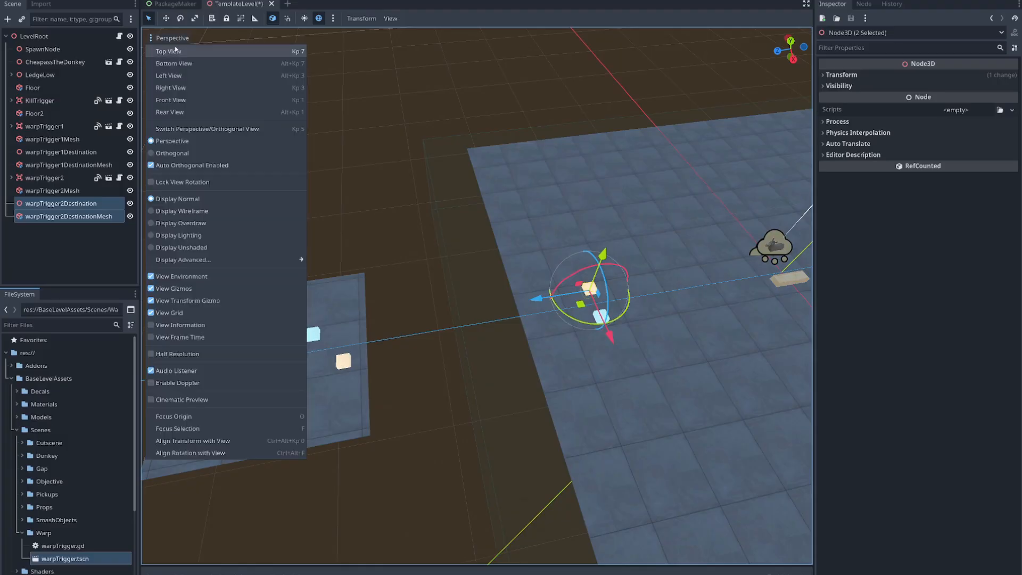
pyautogui.click(234, 52)
pyautogui.press('f')
pyautogui.scroll(20, 628, 319)
pyautogui.keyDown('shift'); pyautogui.moveTo(593, 365); pyautogui.dragTo(399, 364, button='middle'); pyautogui.keyUp('shift')
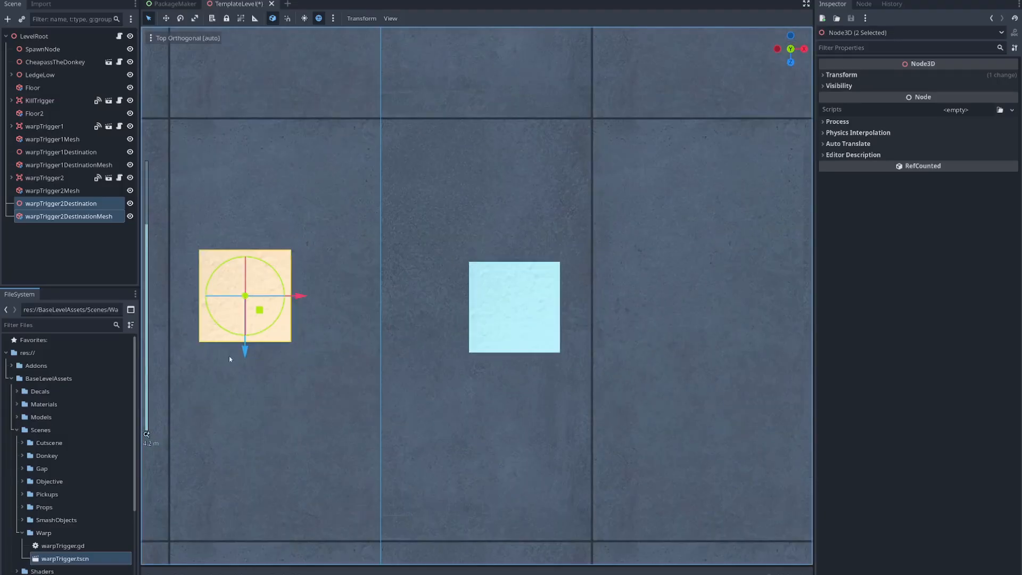
pyautogui.moveTo(245, 352); pyautogui.dragTo(245, 365)
# - Nudge warpTrigger2 and warpTrigger2Mesh by about -0.05 m along the Z axis to line up with warpTrigger1Destination
pyautogui.scroll(-20, 432, 344)
pyautogui.click(62, 179)
pyautogui.keyDown('shift'); pyautogui.click(67, 191); pyautogui.keyUp('shift')
pyautogui.press('f')
pyautogui.scroll(20, 532, 343)
pyautogui.moveTo(481, 356); pyautogui.dragTo(478, 155)
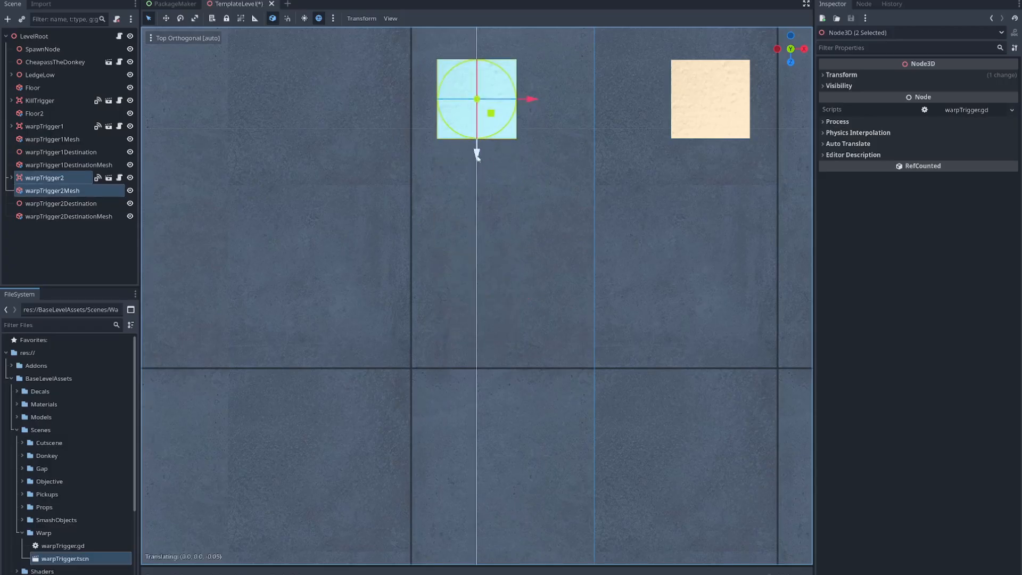
# - Compare the warpTrigger1 and warpTrigger2 nodes and the box shape properties of their CollisionShape3D children
pyautogui.scroll(-17, 655, 356)
pyautogui.moveTo(655, 356); pyautogui.dragTo(528, 329, button='middle')
pyautogui.scroll(-18, 529, 329)
pyautogui.moveTo(623, 350); pyautogui.dragTo(590, 395, button='right')
pyautogui.press('w')
pyautogui.press('s')
pyautogui.press('d')
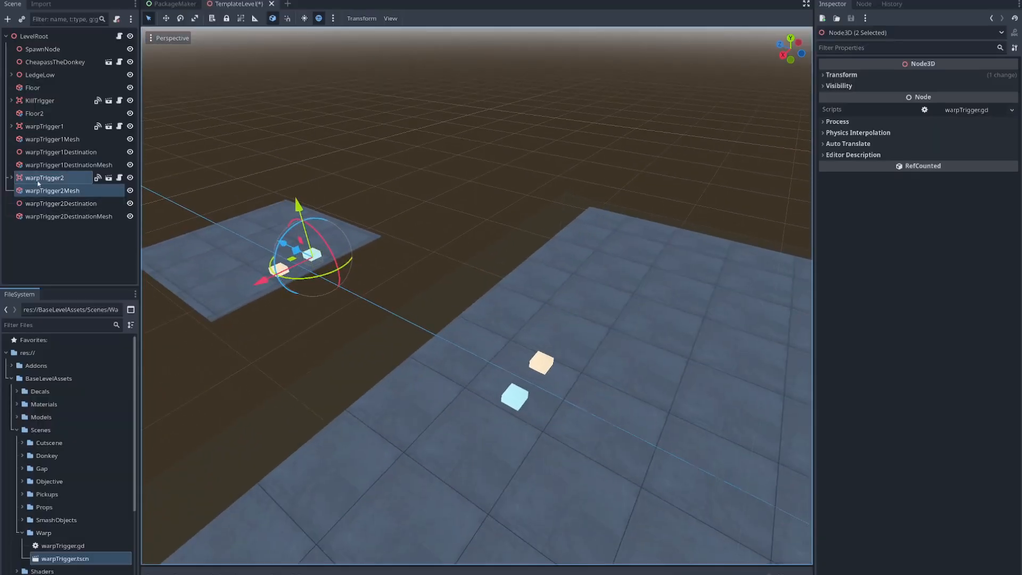
pyautogui.click(43, 203)
pyautogui.click(12, 177)
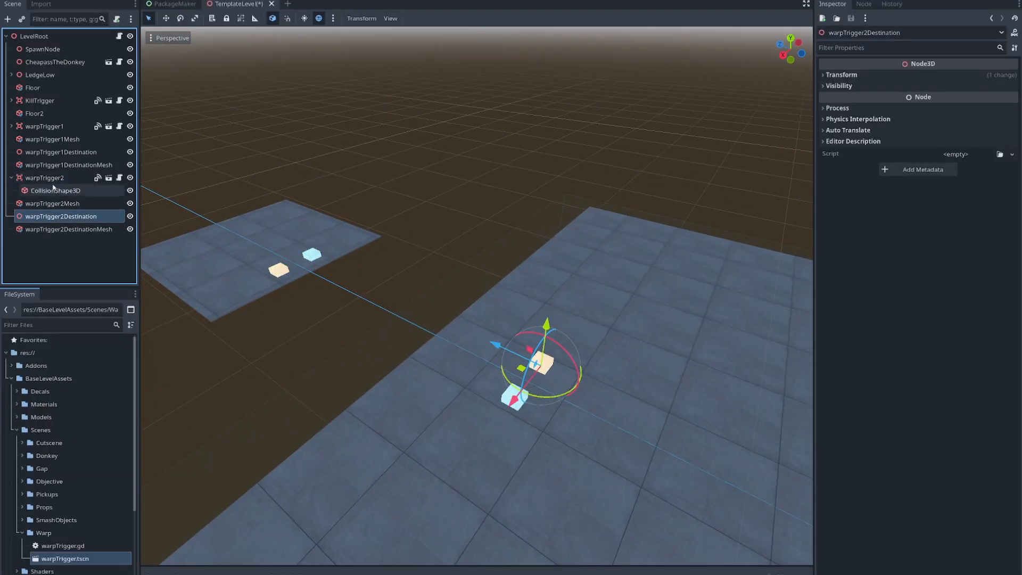
pyautogui.click(52, 190)
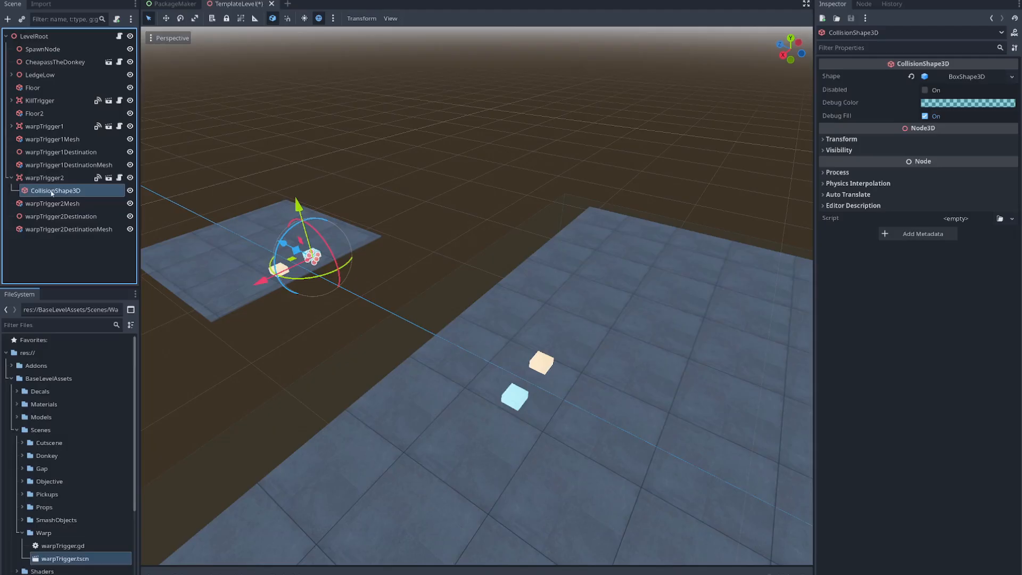
pyautogui.click(52, 126)
pyautogui.click(51, 177)
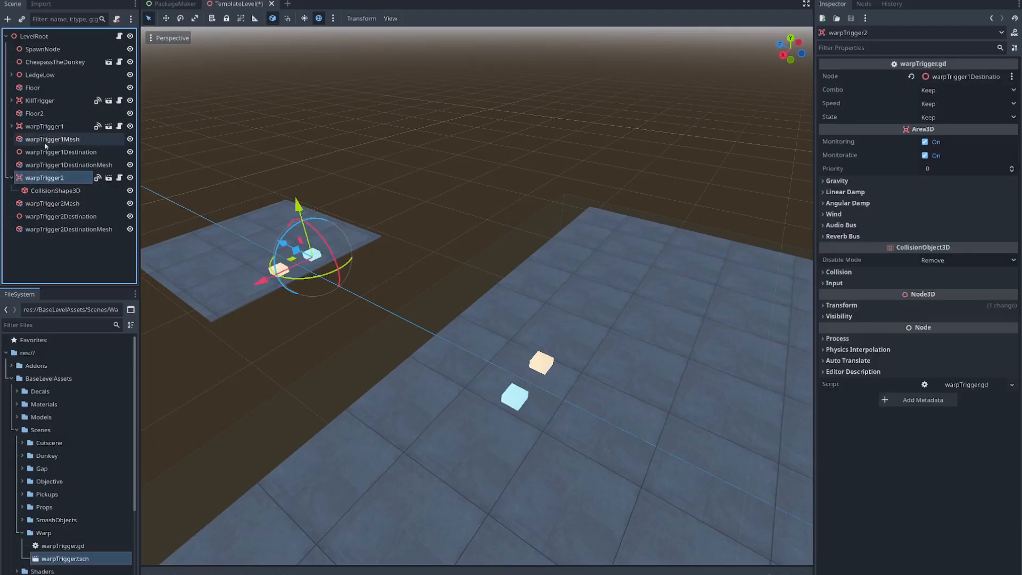
pyautogui.click(45, 126)
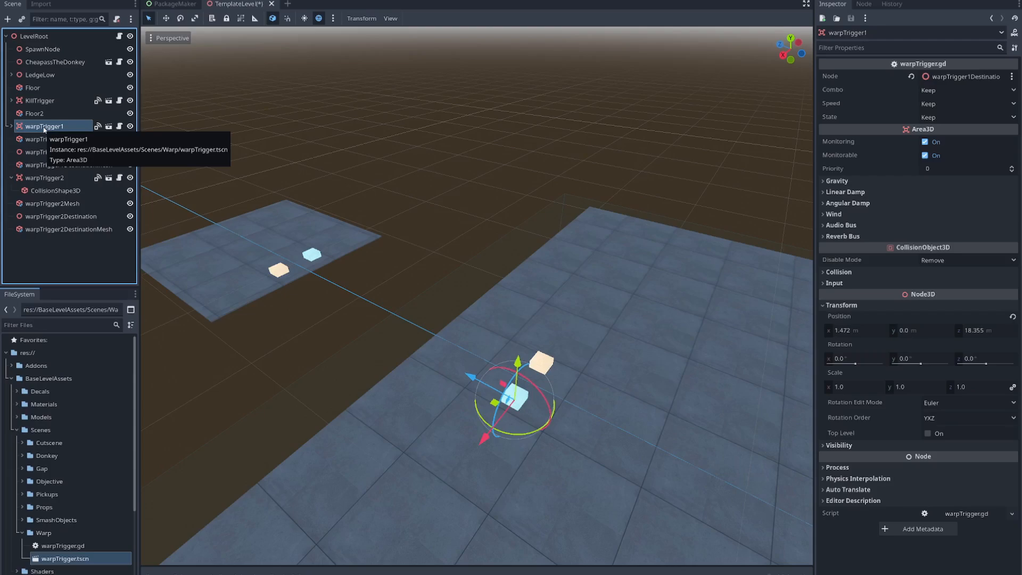
pyautogui.click(10, 127)
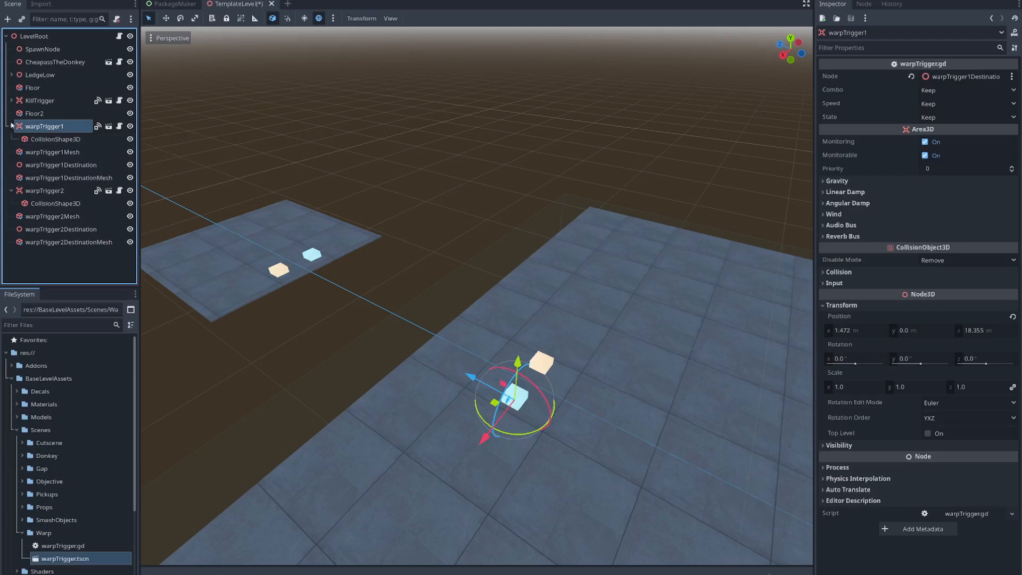
pyautogui.click(45, 141)
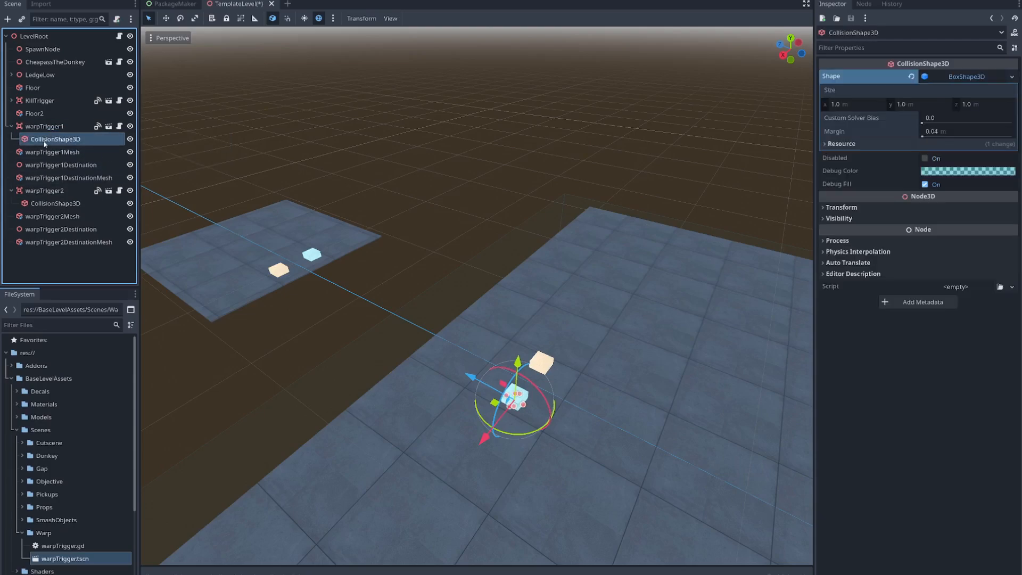
pyautogui.click(36, 205)
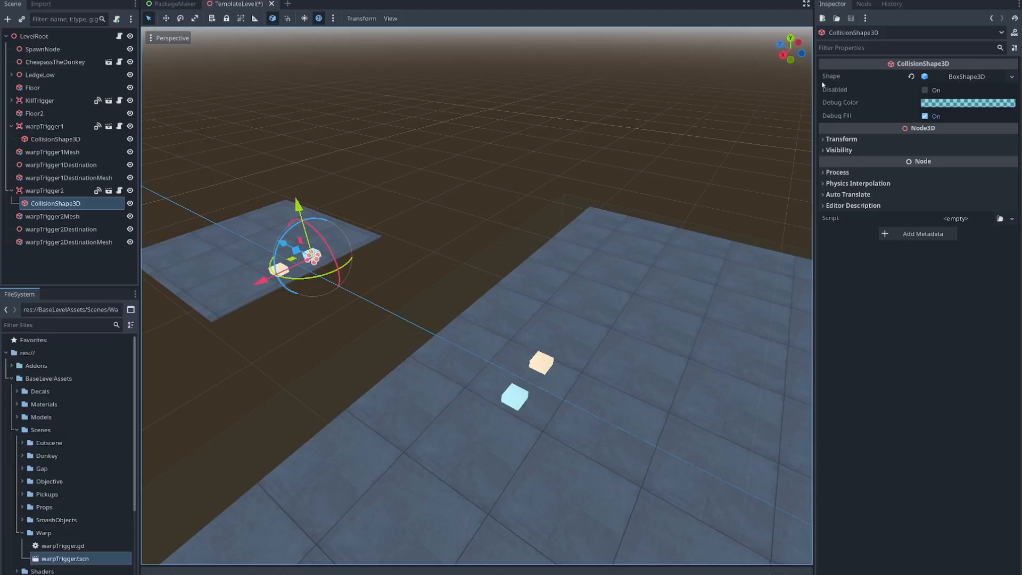
pyautogui.click(970, 81)
pyautogui.click(965, 79)
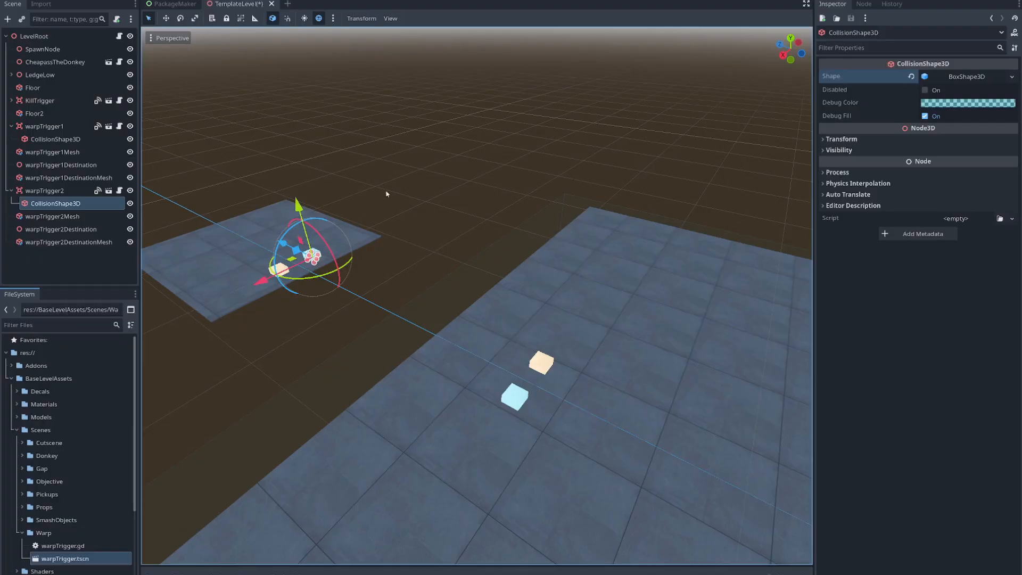
# - Examine the resource options of the box shape on warpTrigger2's CollisionShape3D, including Make Unique
pyautogui.moveTo(597, 295); pyautogui.dragTo(536, 248, button='right')
pyautogui.press('w')
pyautogui.press('s')
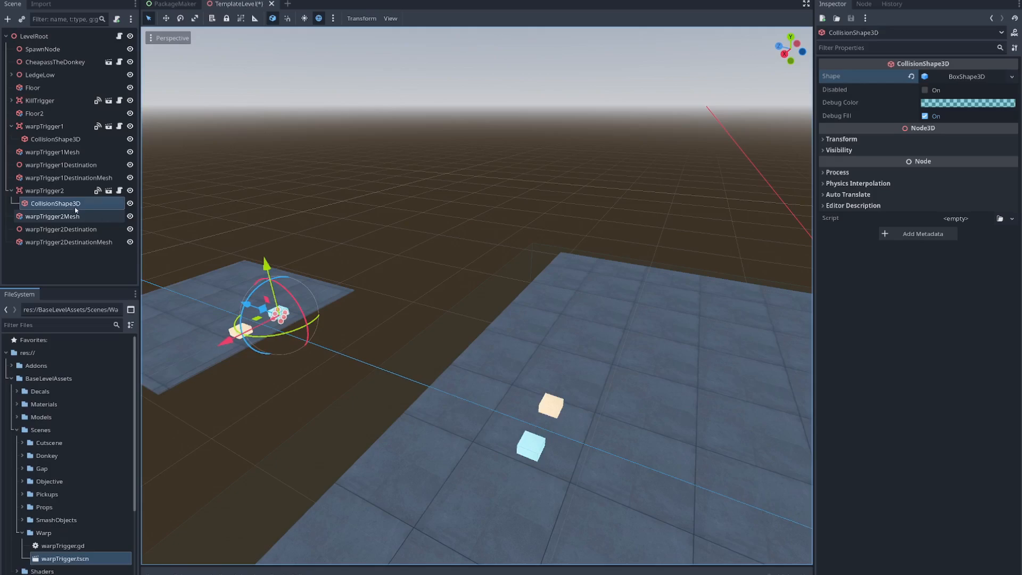
pyautogui.click(59, 191)
pyautogui.click(65, 204)
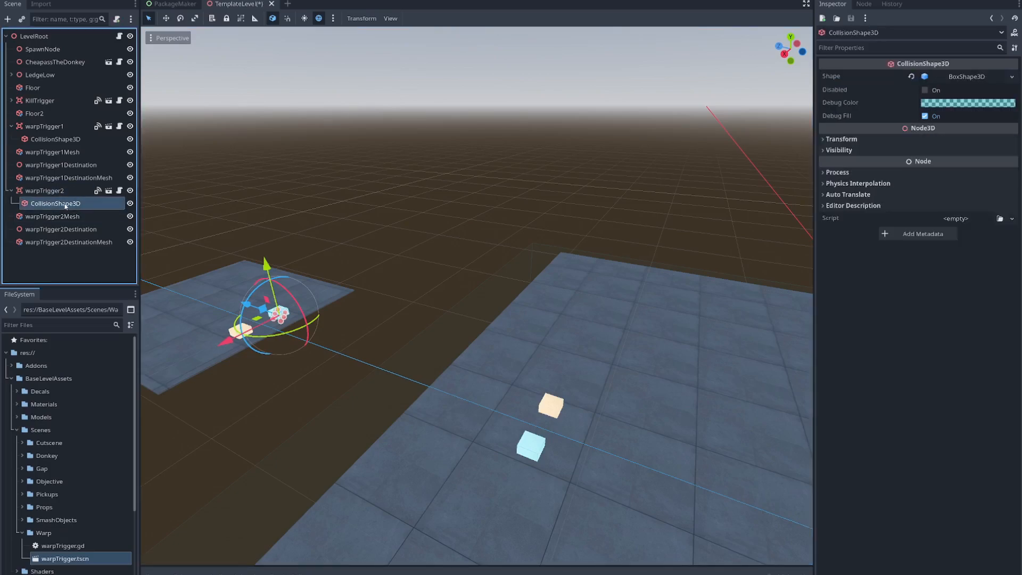
pyautogui.click(57, 139)
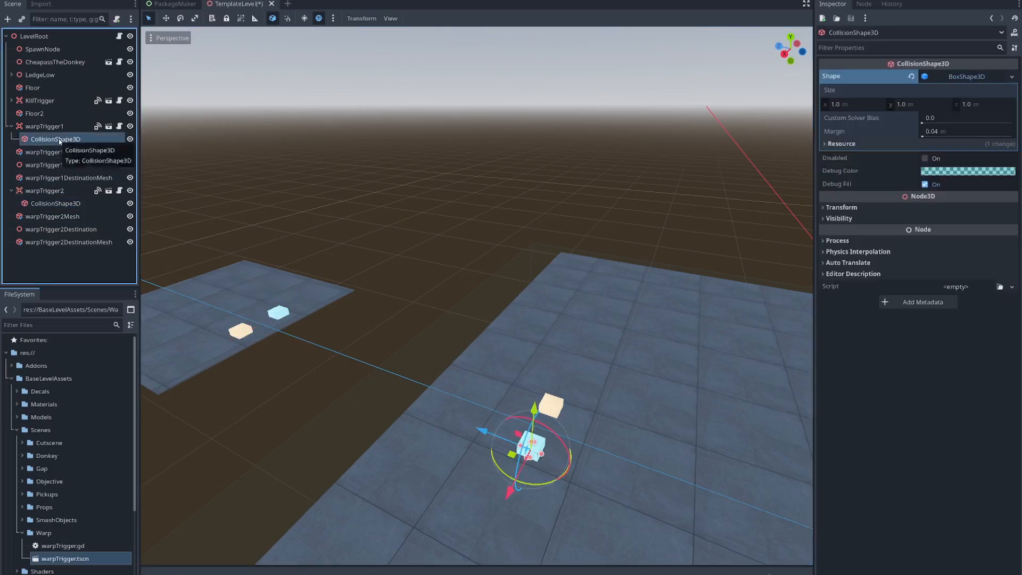
pyautogui.click(64, 203)
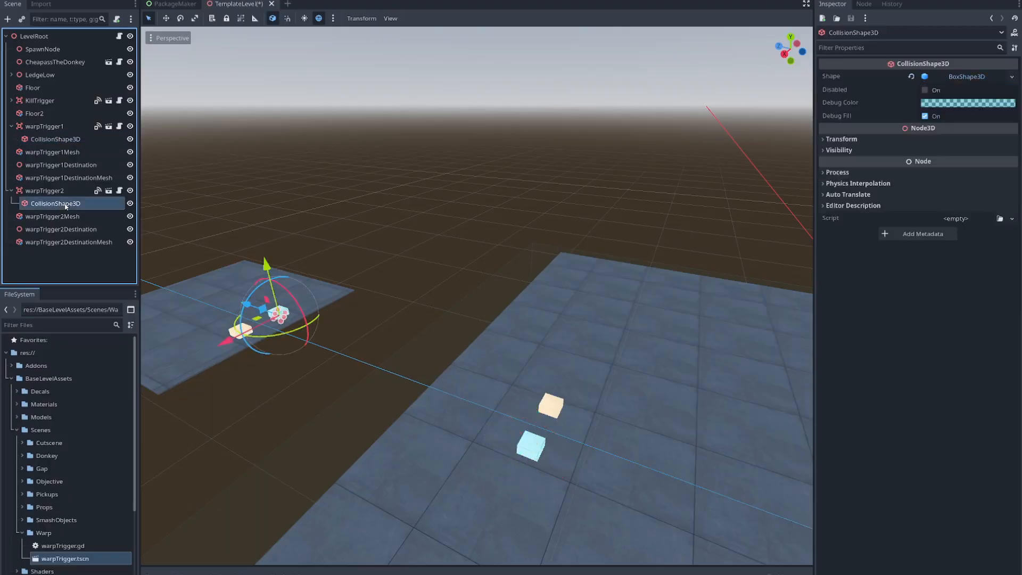
pyautogui.click(1011, 77)
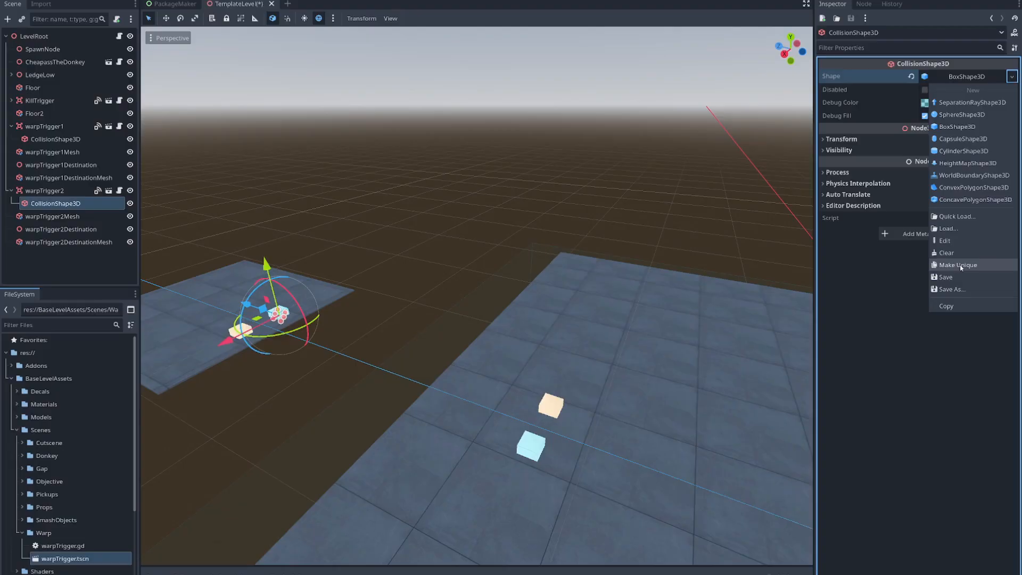
pyautogui.click(128, 189)
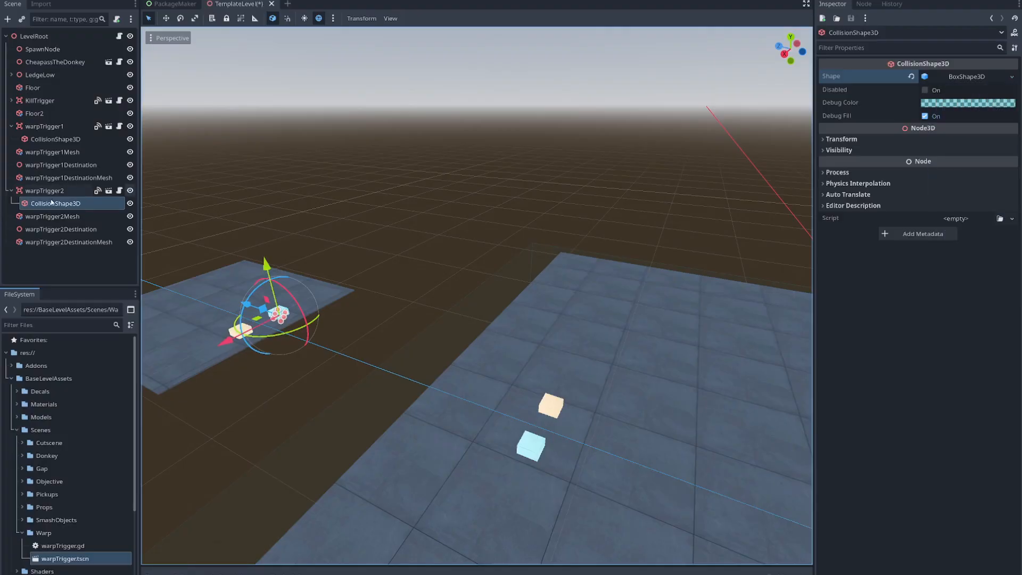
# - Examine the resource options of the box shape on warpTrigger1's CollisionShape3D
pyautogui.click(48, 193)
pyautogui.click(56, 131)
pyautogui.click(62, 193)
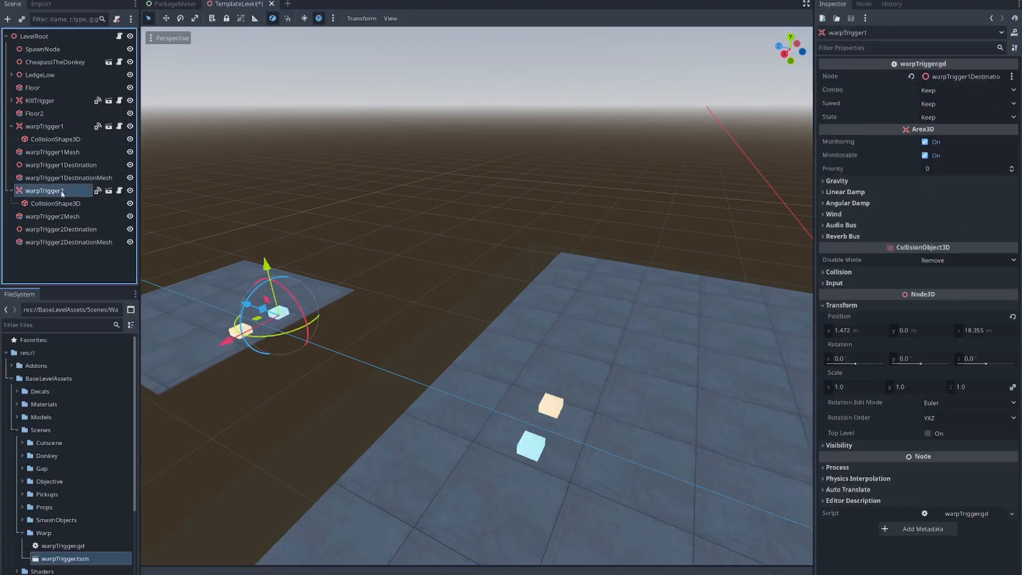
pyautogui.click(57, 129)
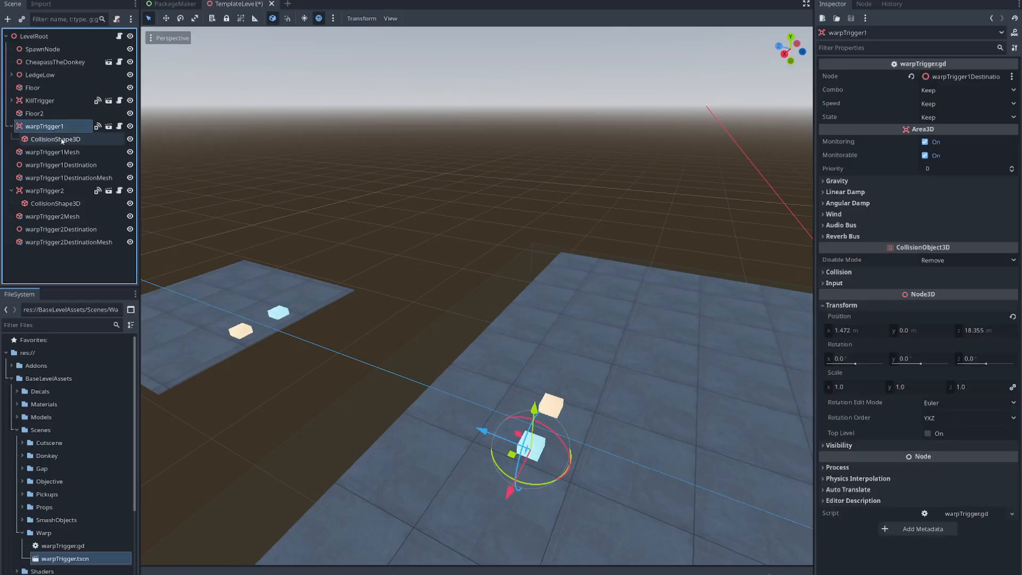
pyautogui.click(53, 139)
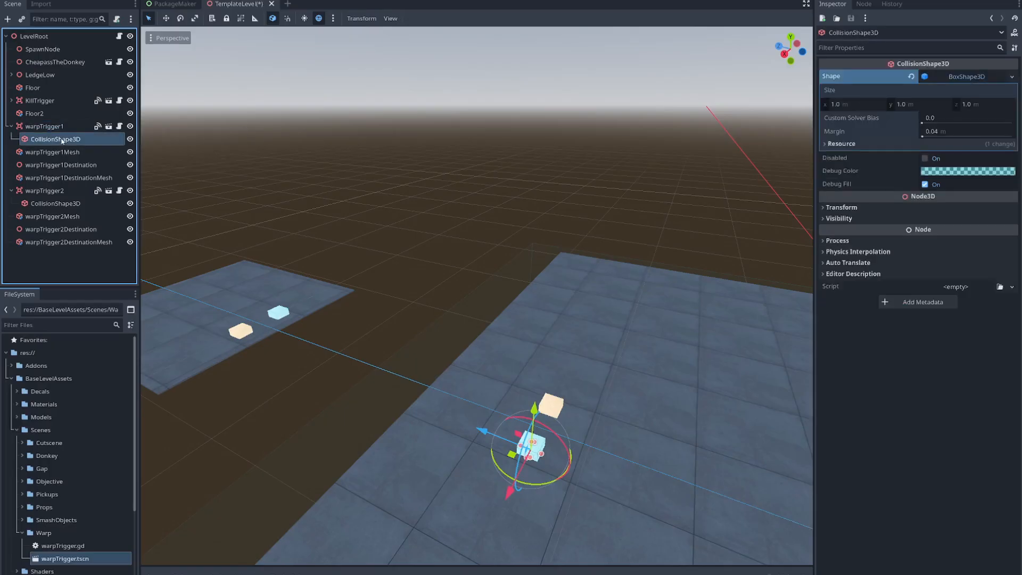
pyautogui.click(1012, 76)
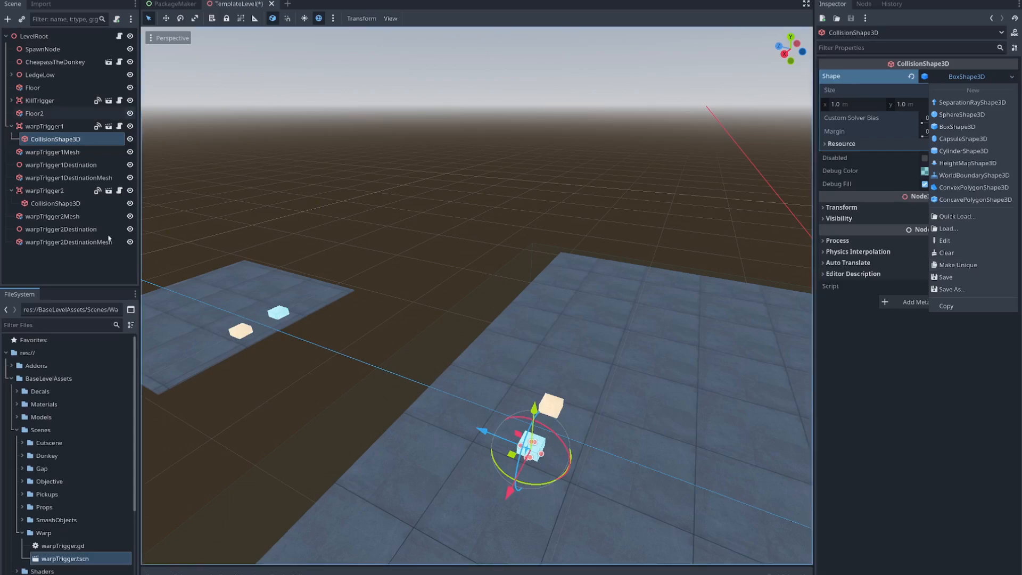
pyautogui.click(61, 564)
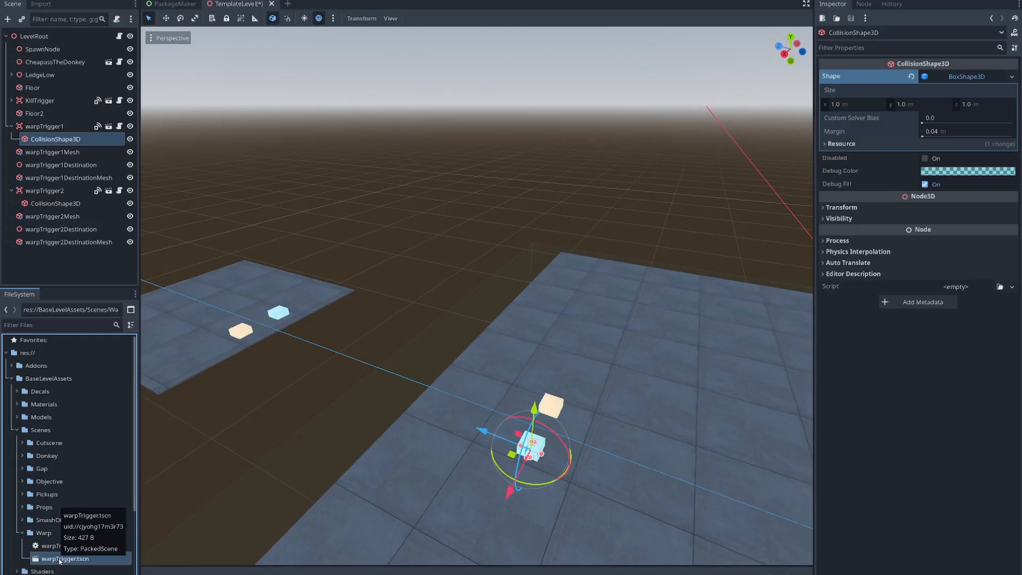
pyautogui.moveTo(533, 410); pyautogui.dragTo(639, 462, button='right')
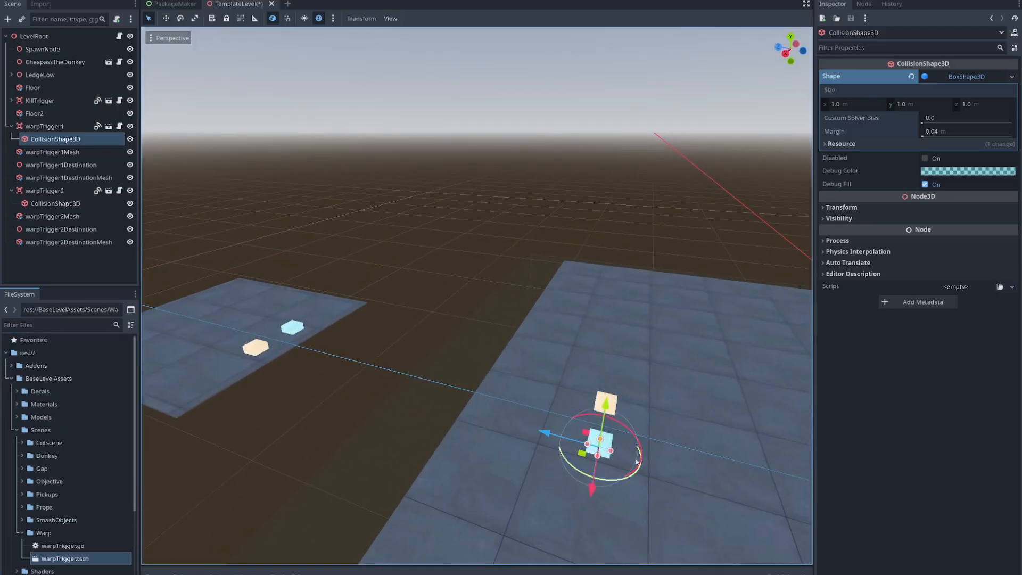
# - Set warpTrigger2's Node property to warpTrigger2Destination
pyautogui.click(55, 203)
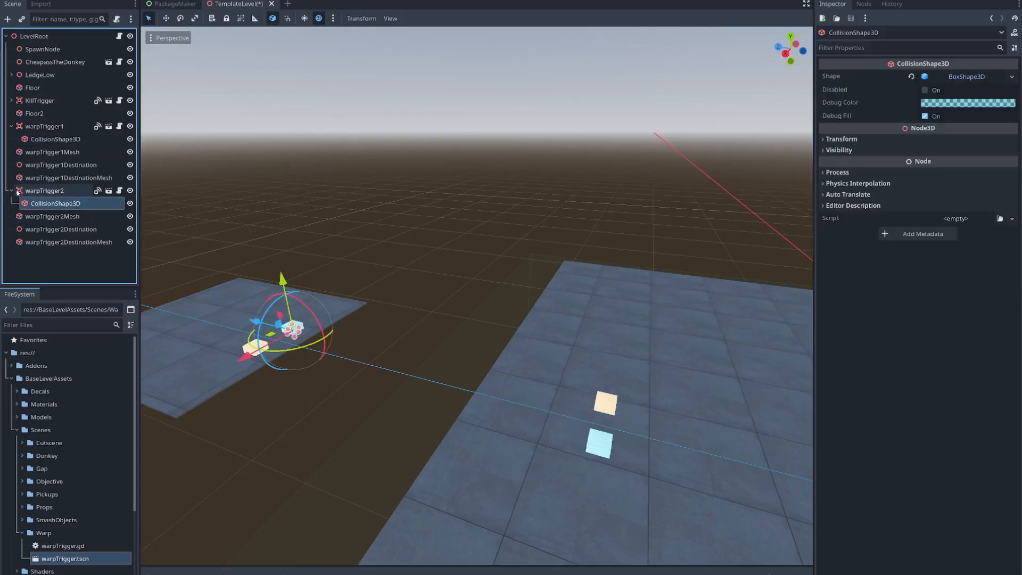
pyautogui.click(11, 126)
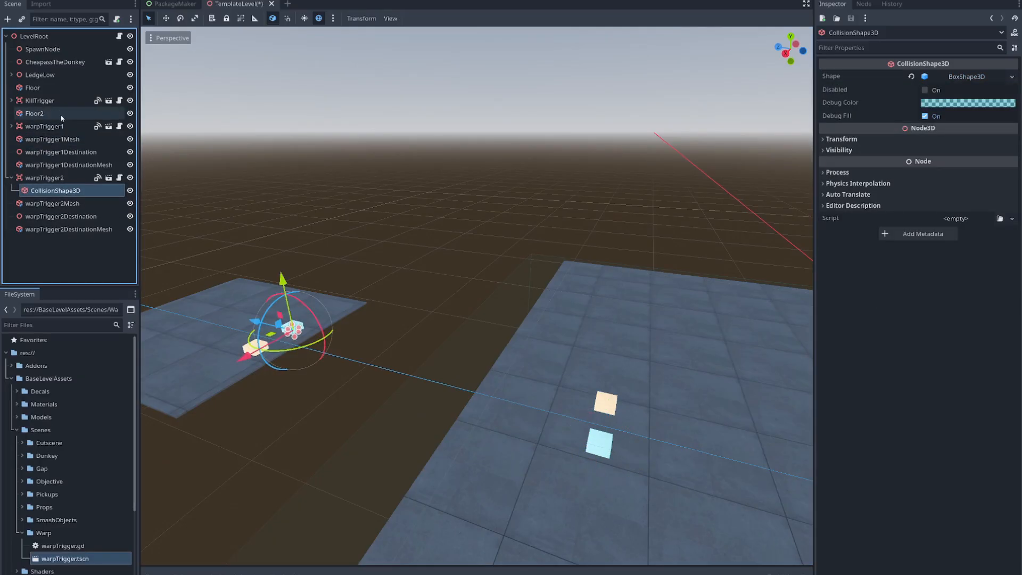
pyautogui.click(45, 177)
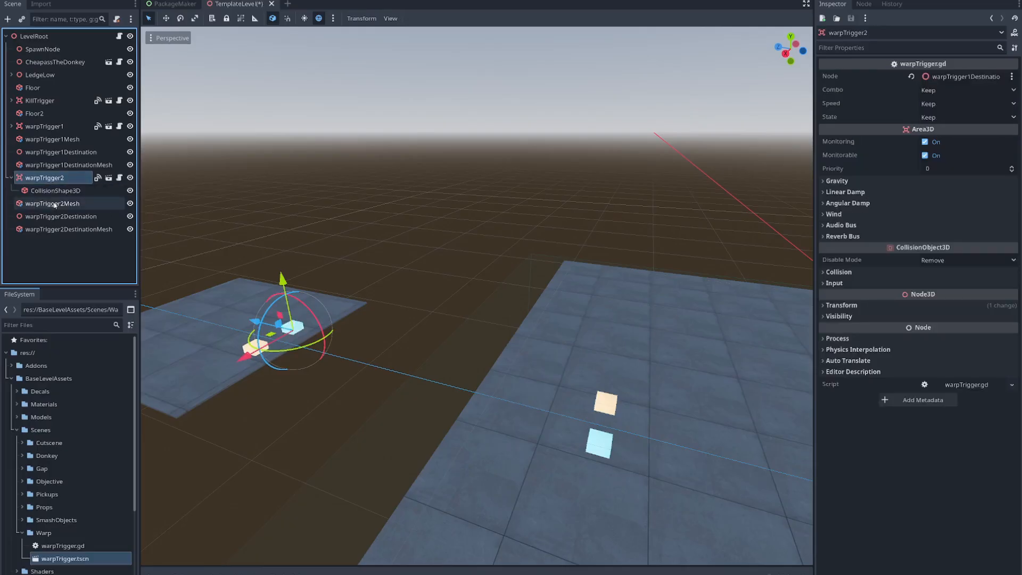
pyautogui.click(40, 191)
pyautogui.click(43, 178)
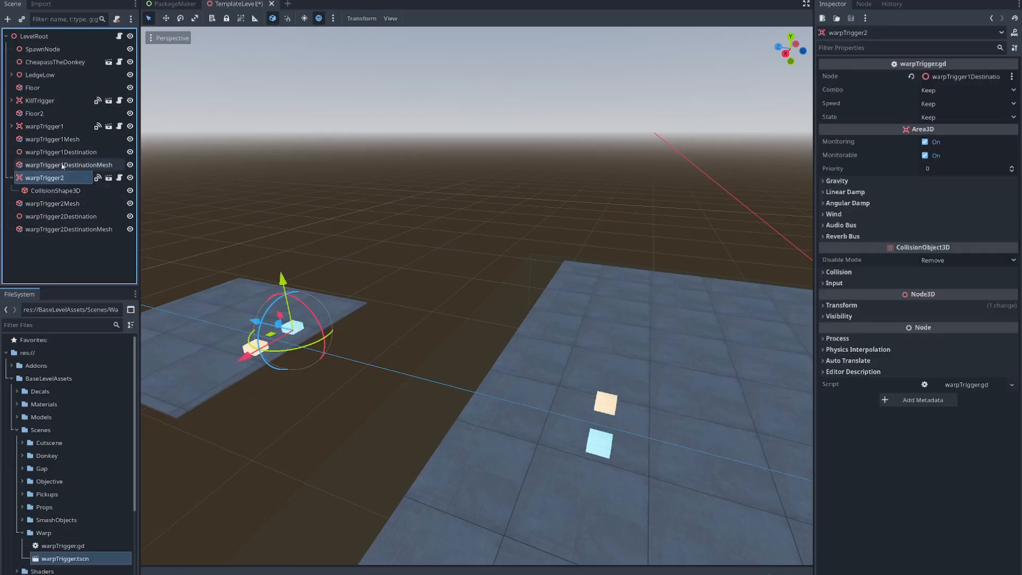
pyautogui.click(834, 78)
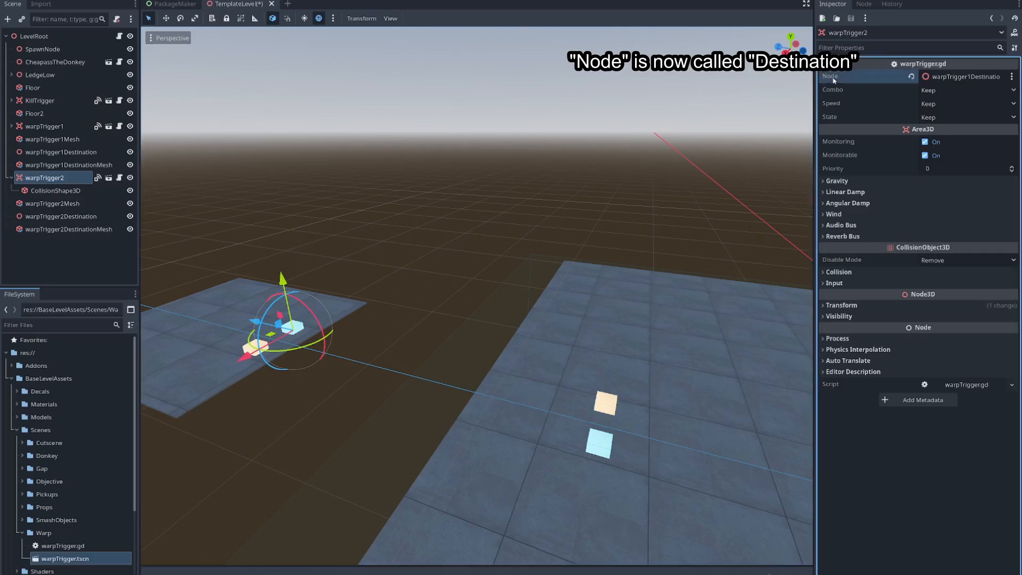
pyautogui.click(979, 78)
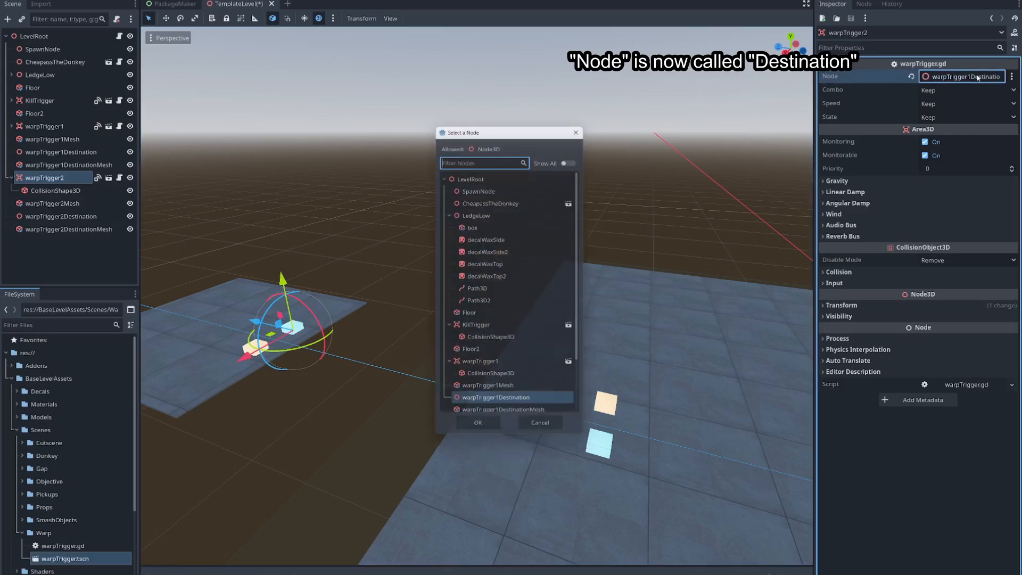
pyautogui.scroll(-2, 542, 342)
pyautogui.scroll(-1, 542, 343)
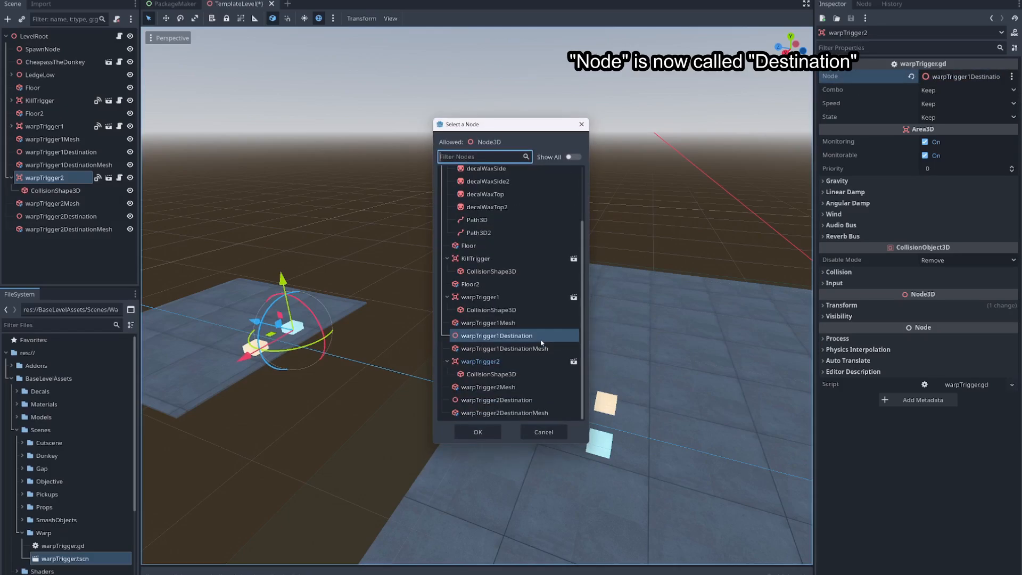
pyautogui.click(512, 403)
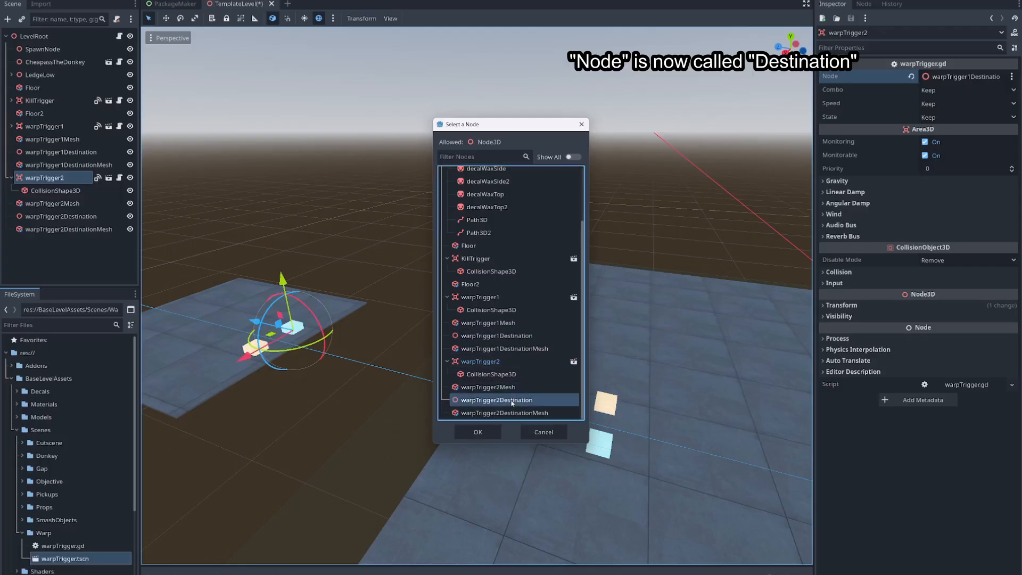
pyautogui.click(478, 431)
# - Compare which destination node belongs to warpTrigger1 and warpTrigger2, and where each destination sits in the level
pyautogui.click(74, 216)
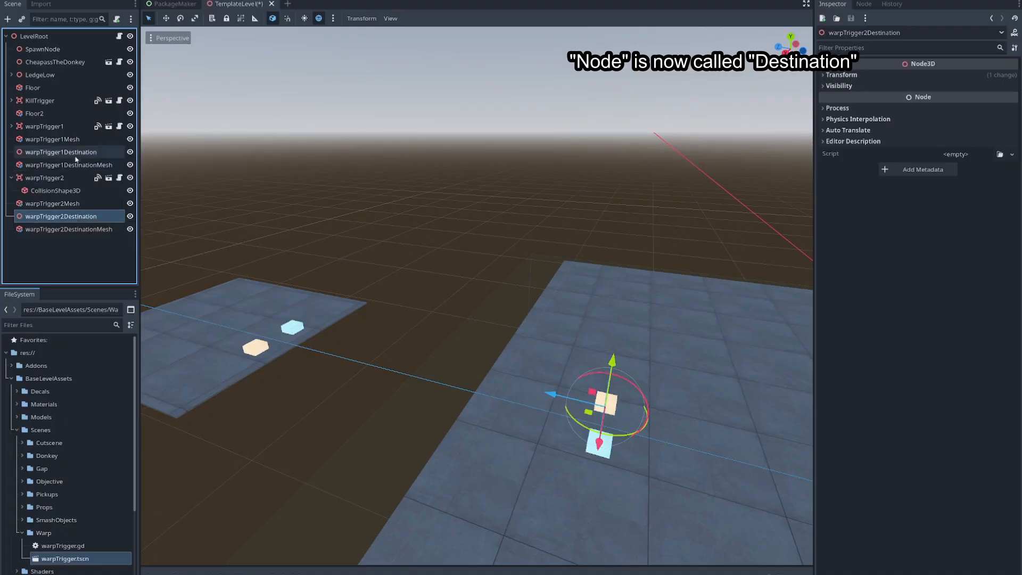
pyautogui.click(56, 152)
pyautogui.click(56, 128)
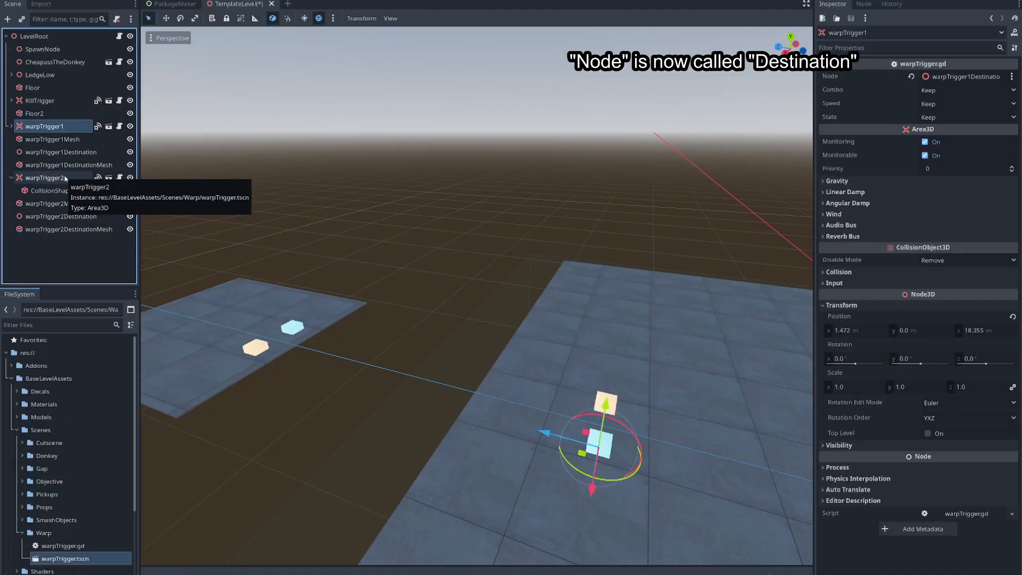
pyautogui.click(85, 154)
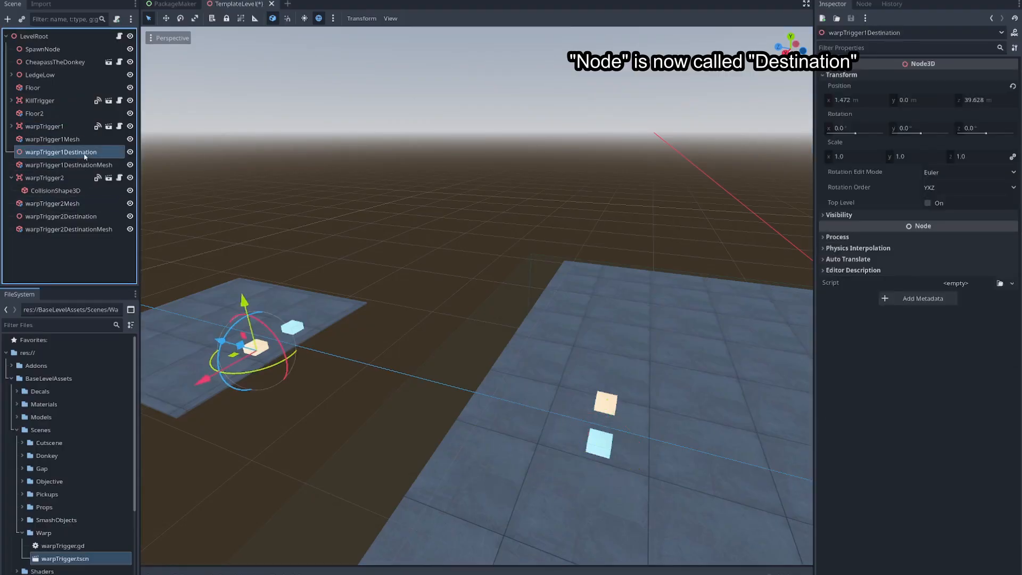
pyautogui.click(57, 178)
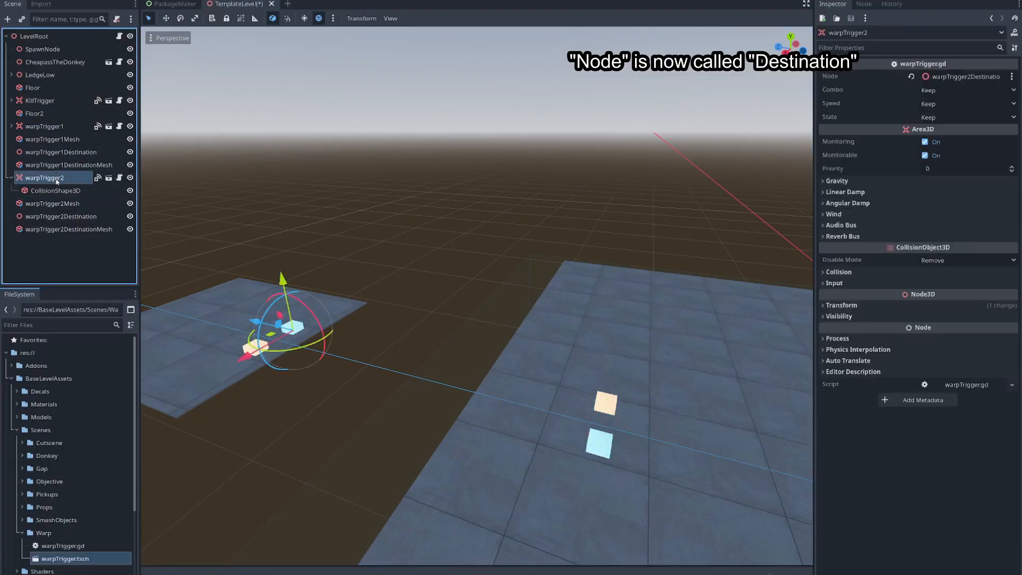
pyautogui.click(61, 155)
pyautogui.click(58, 178)
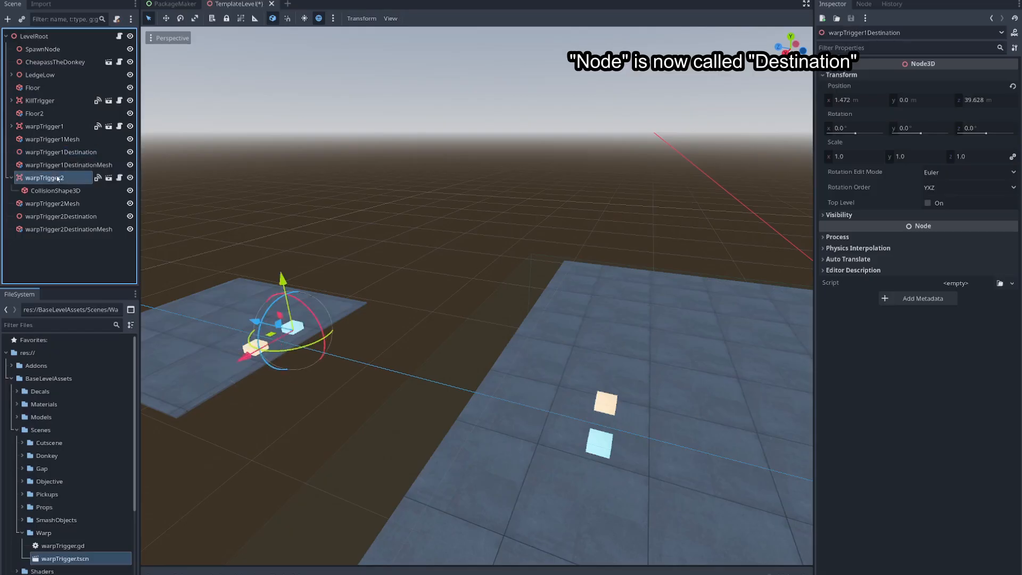
pyautogui.click(72, 218)
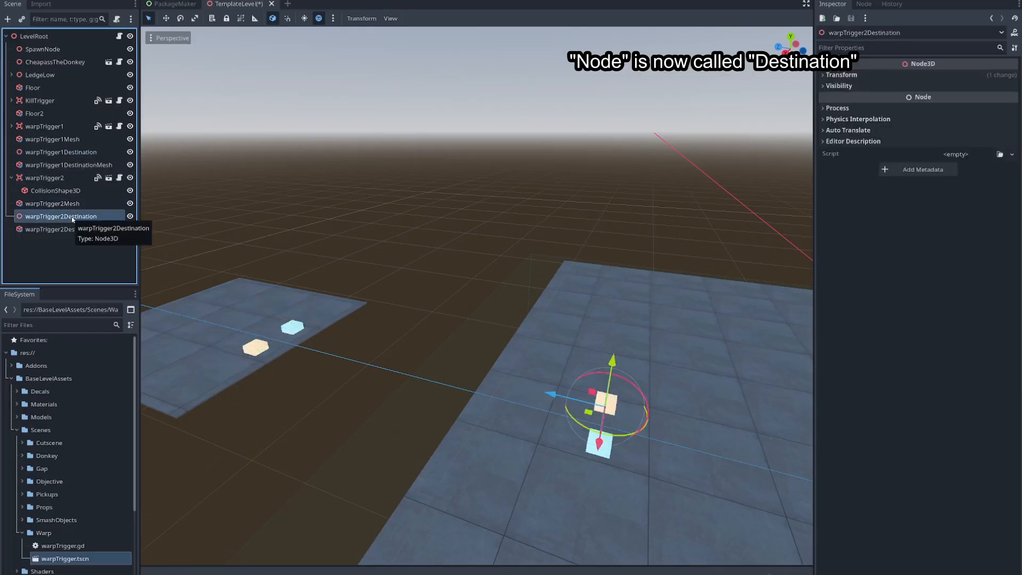
pyautogui.click(48, 178)
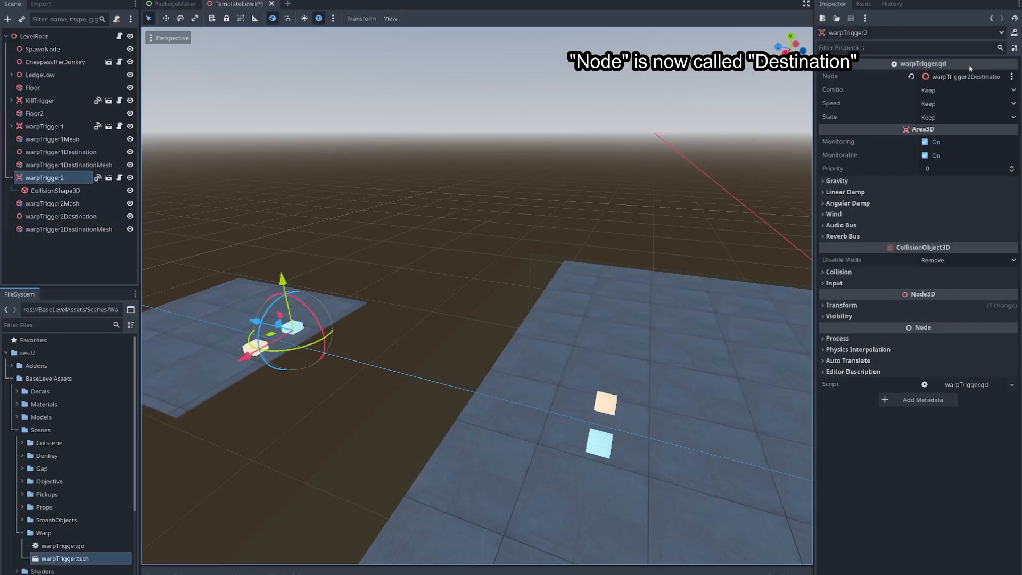
# - Check the node picked as warpTrigger2's destination in the node picker, without changing the assignment
pyautogui.click(967, 77)
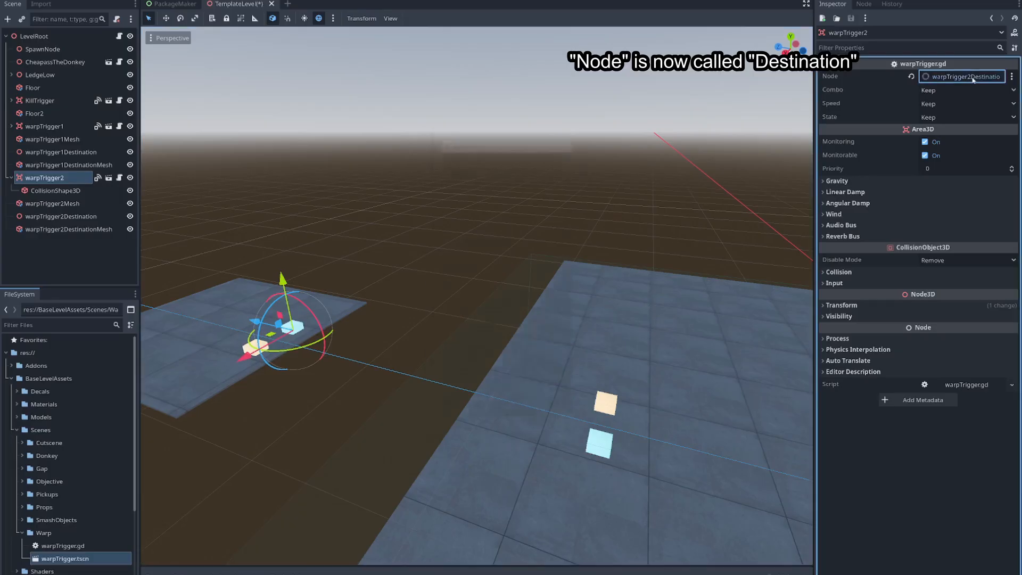
pyautogui.scroll(-3, 521, 397)
pyautogui.click(520, 397)
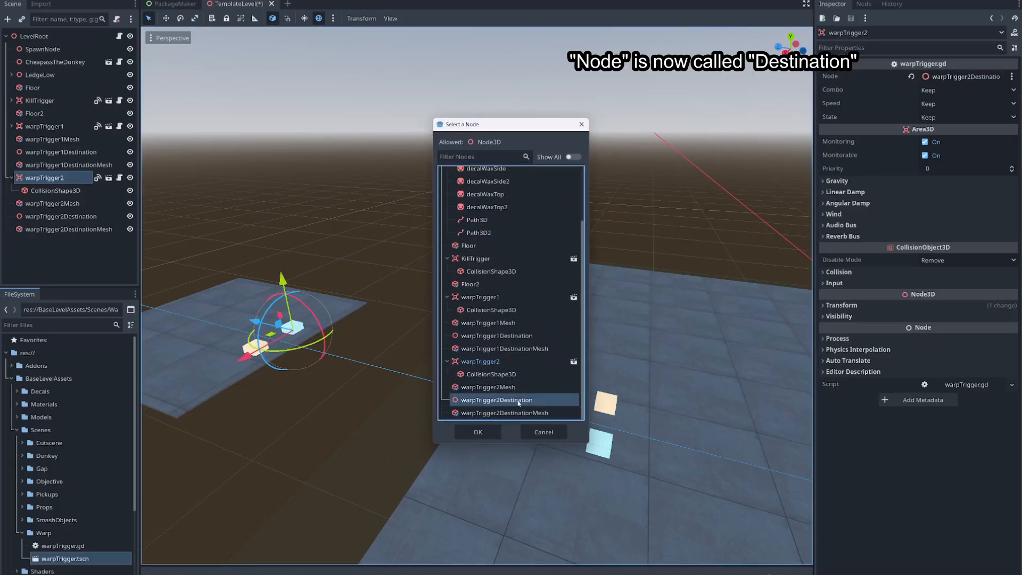
pyautogui.click(586, 125)
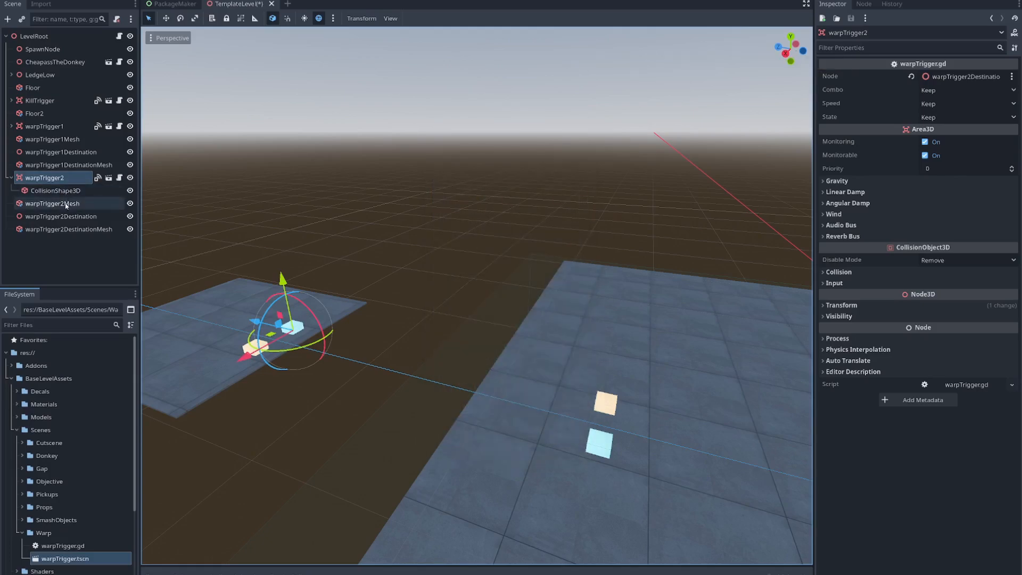
pyautogui.click(73, 215)
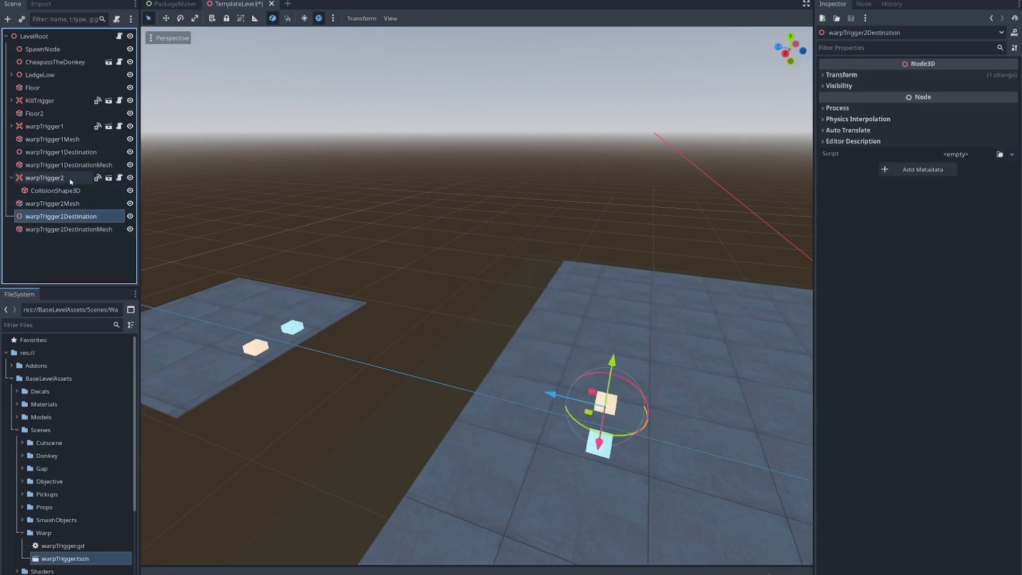
pyautogui.click(51, 178)
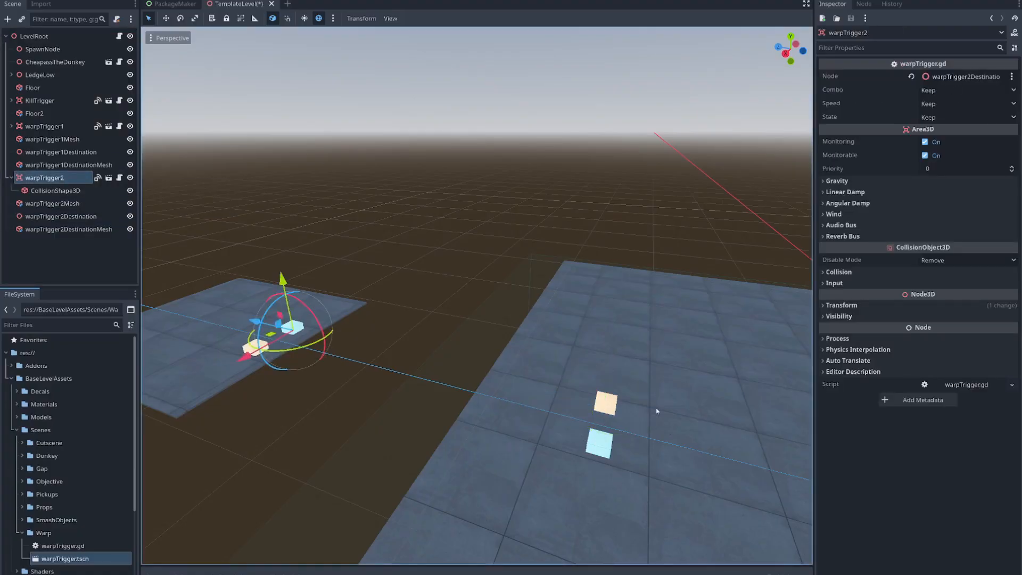
# - Examine the trigger and destination boxes on both floors, along with warpTrigger2 and its CollisionShape3D
pyautogui.moveTo(672, 400); pyautogui.dragTo(638, 410, button='right')
pyautogui.click(443, 119)
pyautogui.moveTo(442, 119); pyautogui.dragTo(385, 163, button='right')
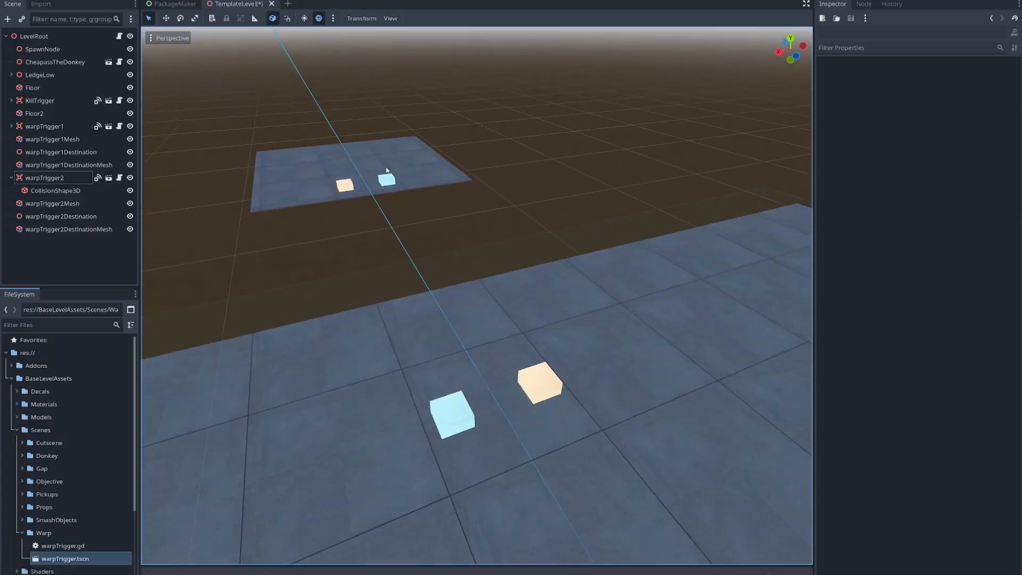
pyautogui.click(390, 181)
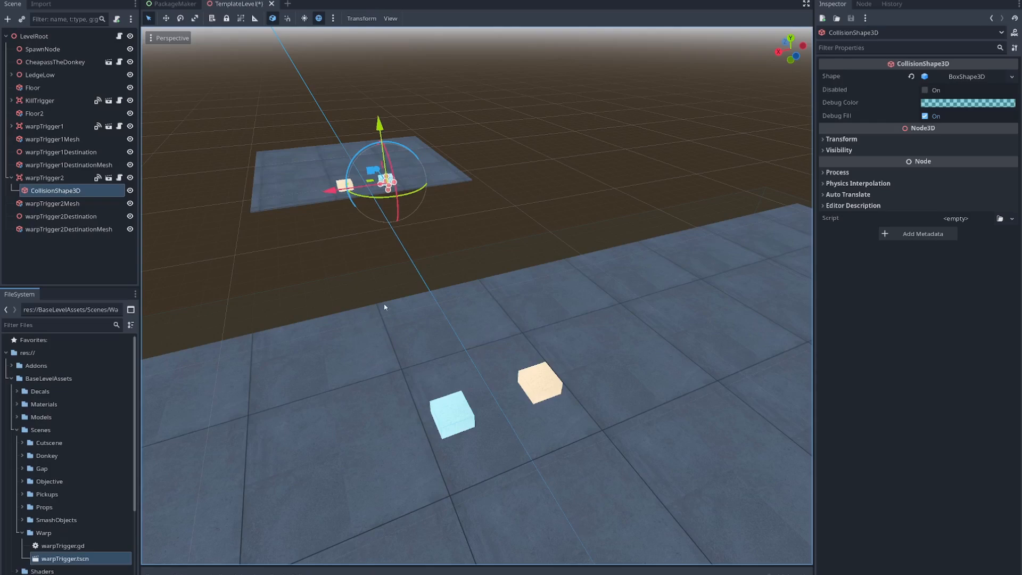
pyautogui.moveTo(616, 272); pyautogui.dragTo(432, 390, button='middle')
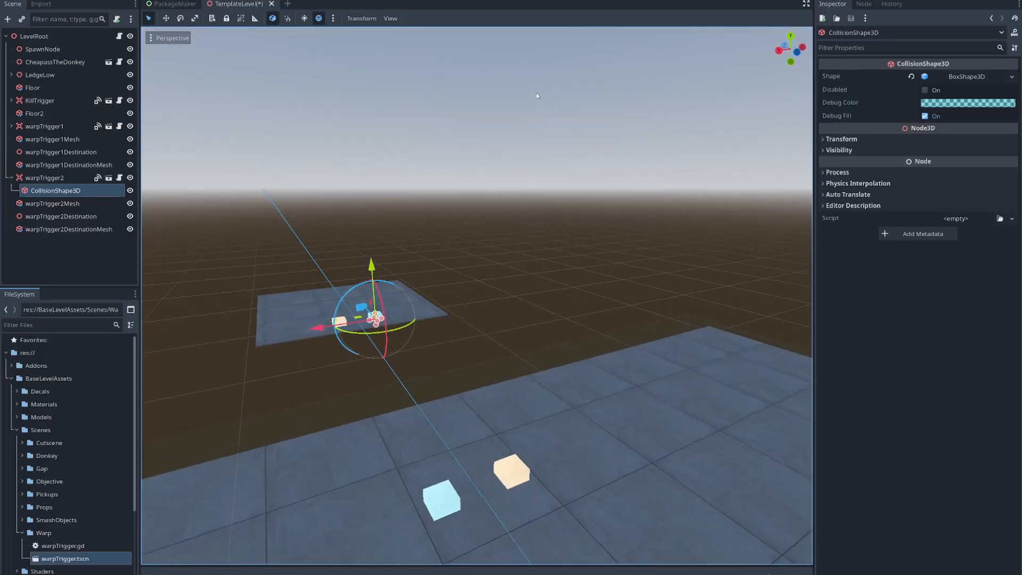
pyautogui.click(432, 390)
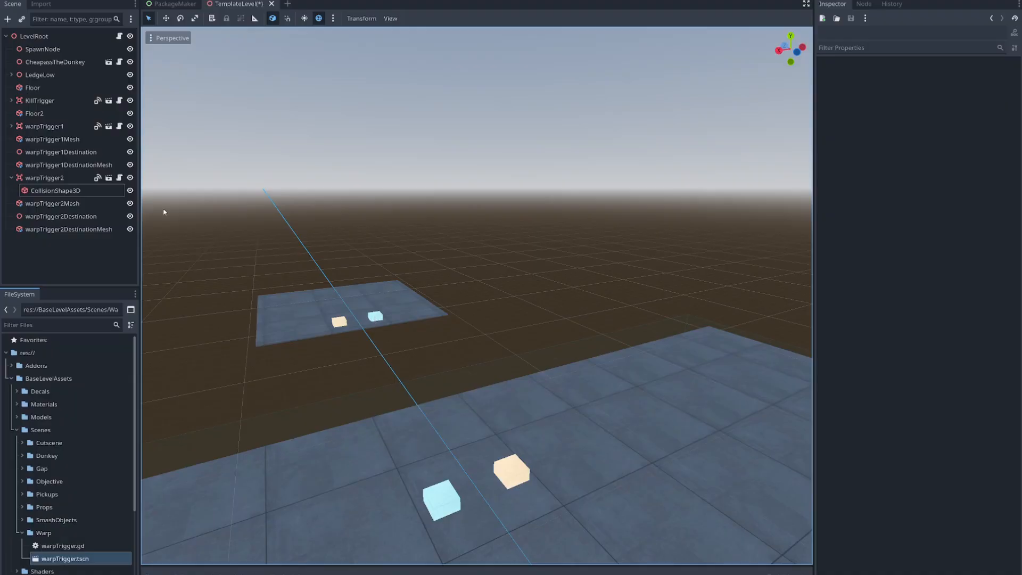
pyautogui.click(62, 191)
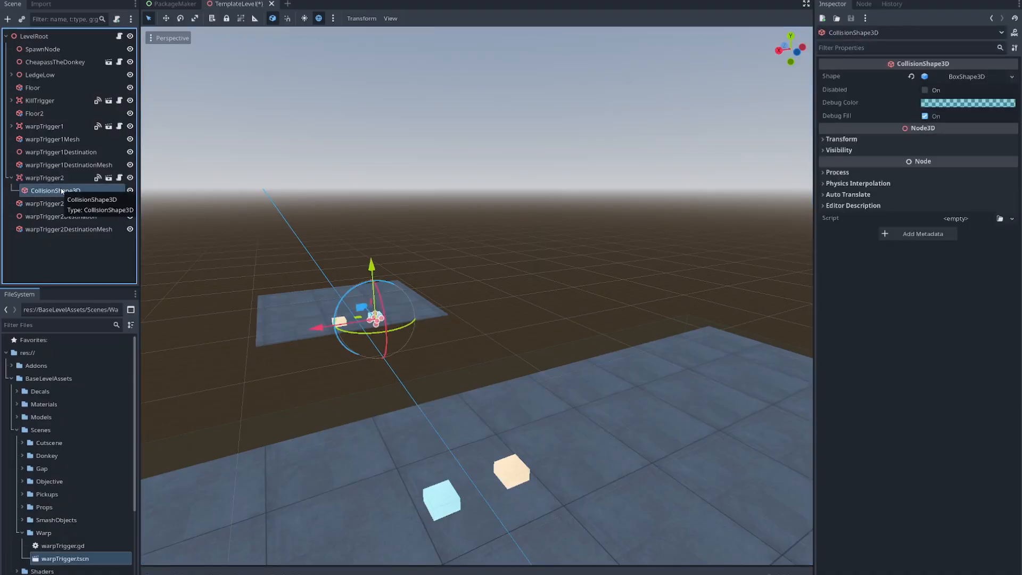
pyautogui.click(53, 178)
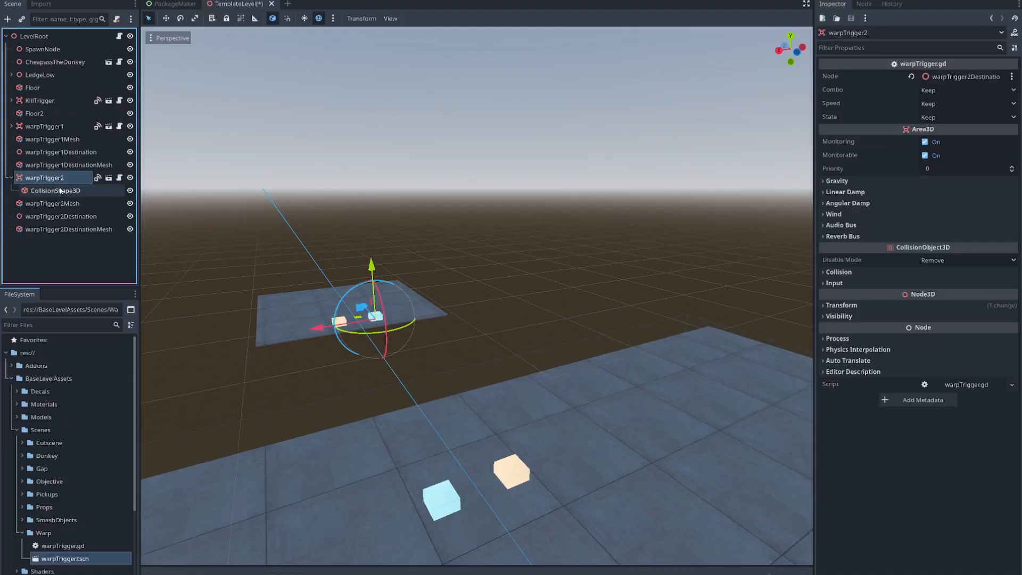
pyautogui.click(61, 190)
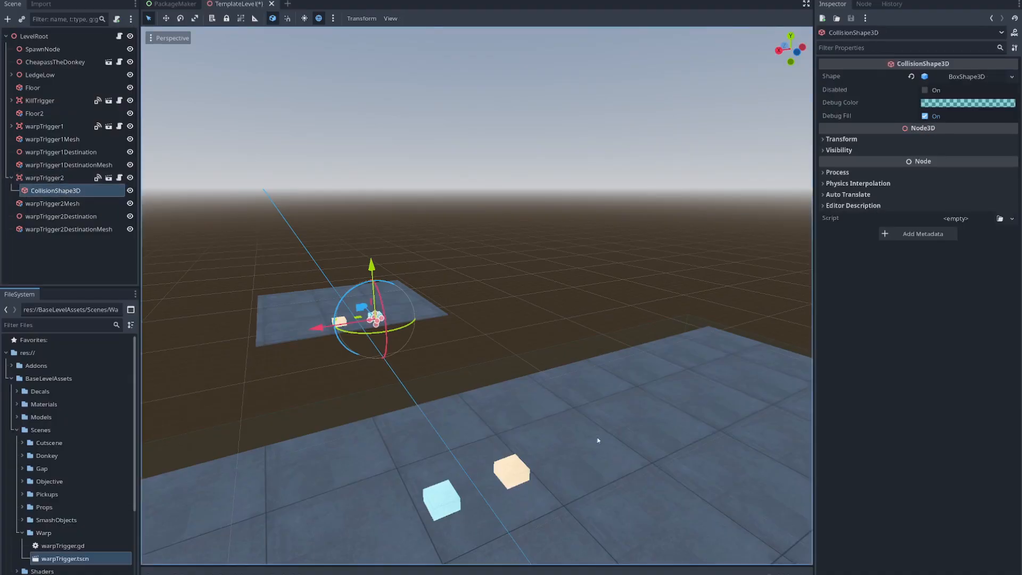
pyautogui.press('f')
pyautogui.press('d')
pyautogui.moveTo(477, 295); pyautogui.dragTo(420, 300, button='right')
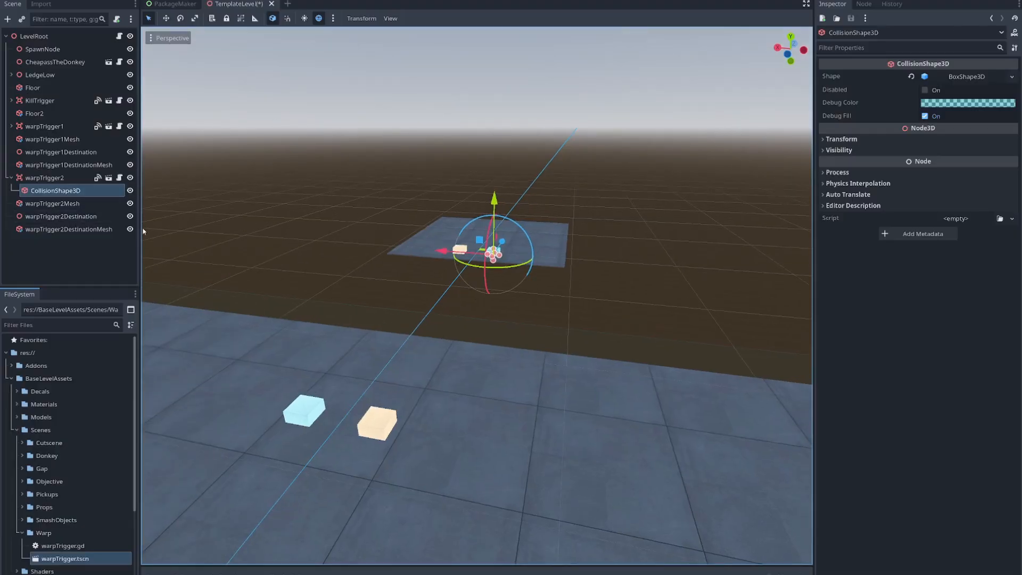
pyautogui.click(367, 158)
# - Run the package maker, export the level pack using TemplateLevel.cfg, and copy it from the Levels folder into the content folder
pyautogui.press('F6')
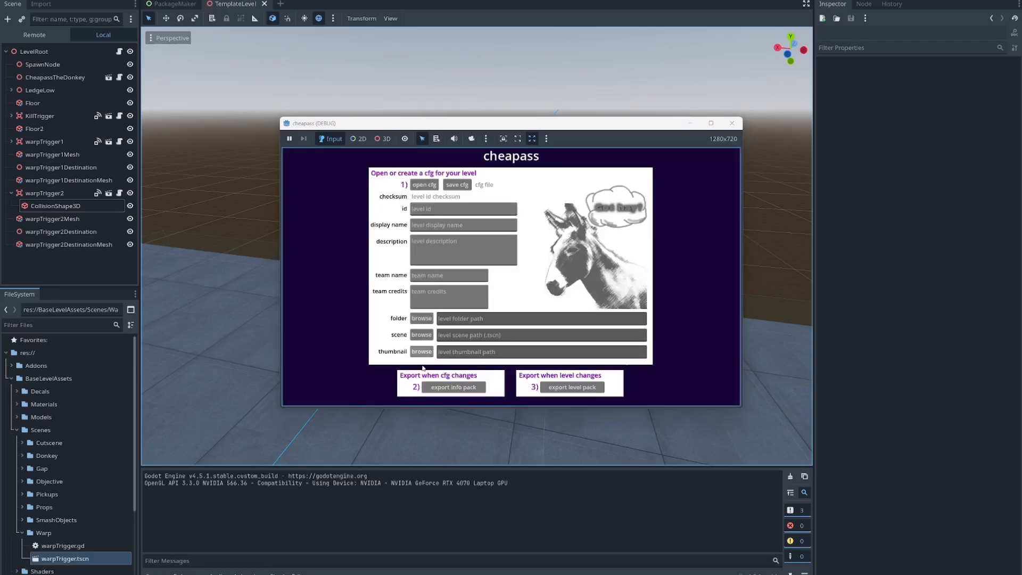
pyautogui.click(428, 186)
pyautogui.click(436, 222)
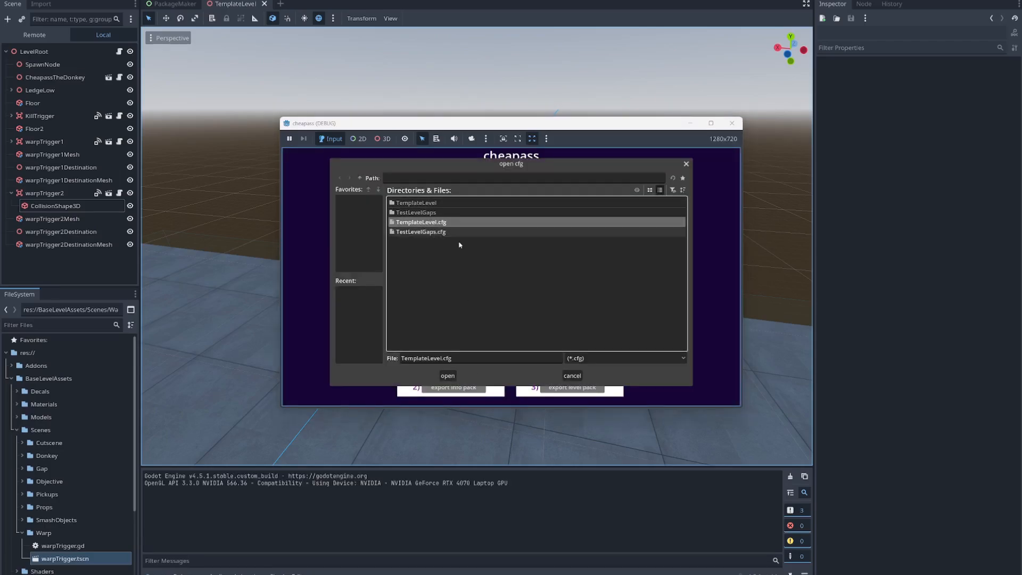
pyautogui.click(449, 376)
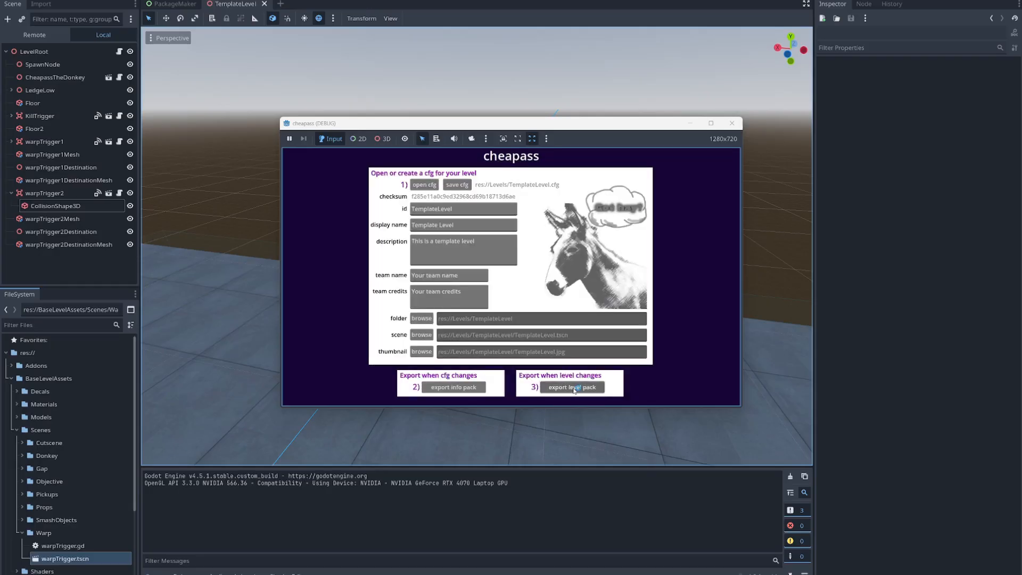
pyautogui.click(599, 387)
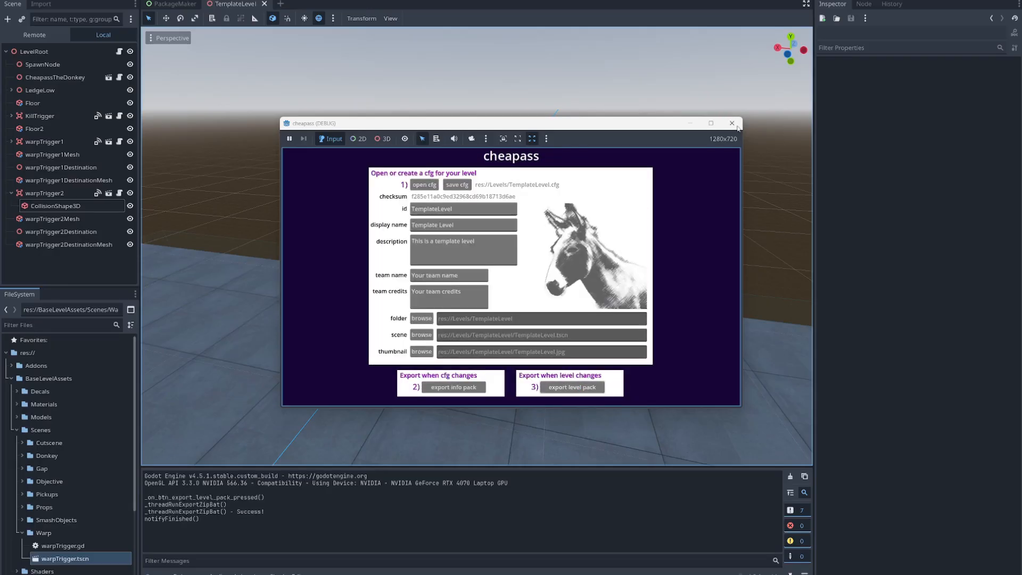
pyautogui.moveTo(295, 185); pyautogui.dragTo(622, 134, button='right')
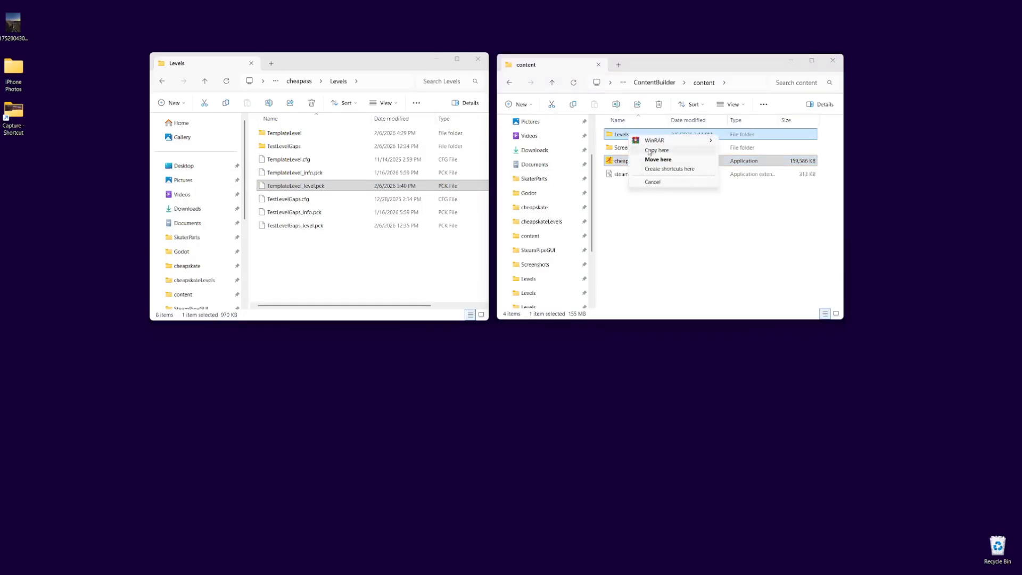
pyautogui.click(647, 139)
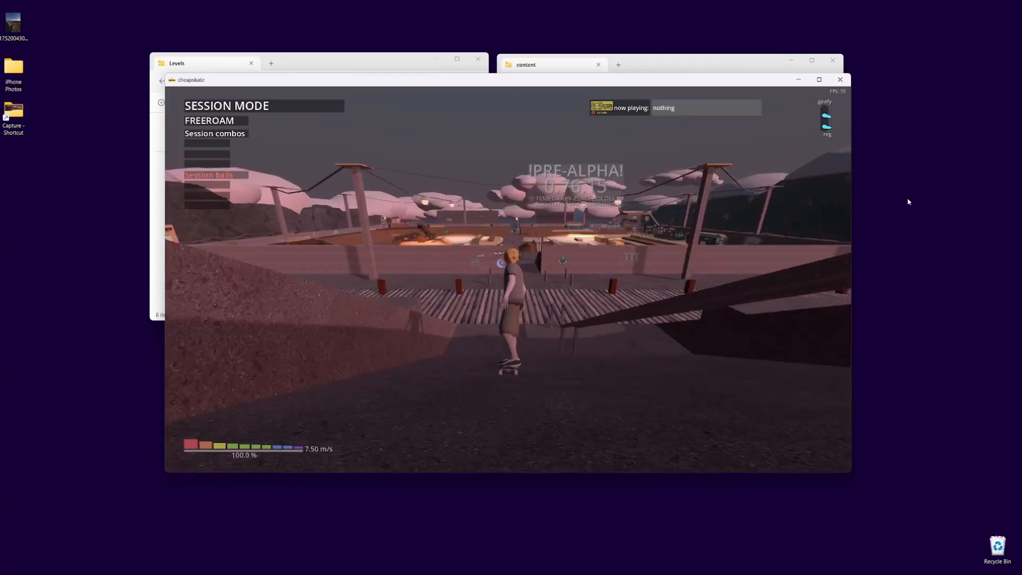
# - Switch to the cheapskate game and load Template Level from the level selection
pyautogui.press('Escape')
pyautogui.press('Right')
pyautogui.press('Return')
pyautogui.press('Down')
pyautogui.press('Down')
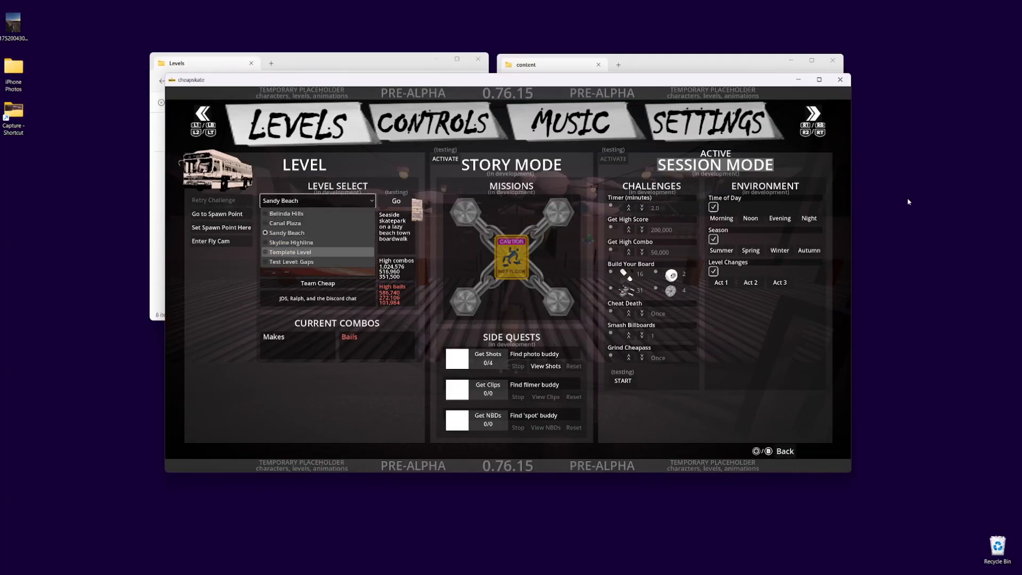
pyautogui.press('Return')
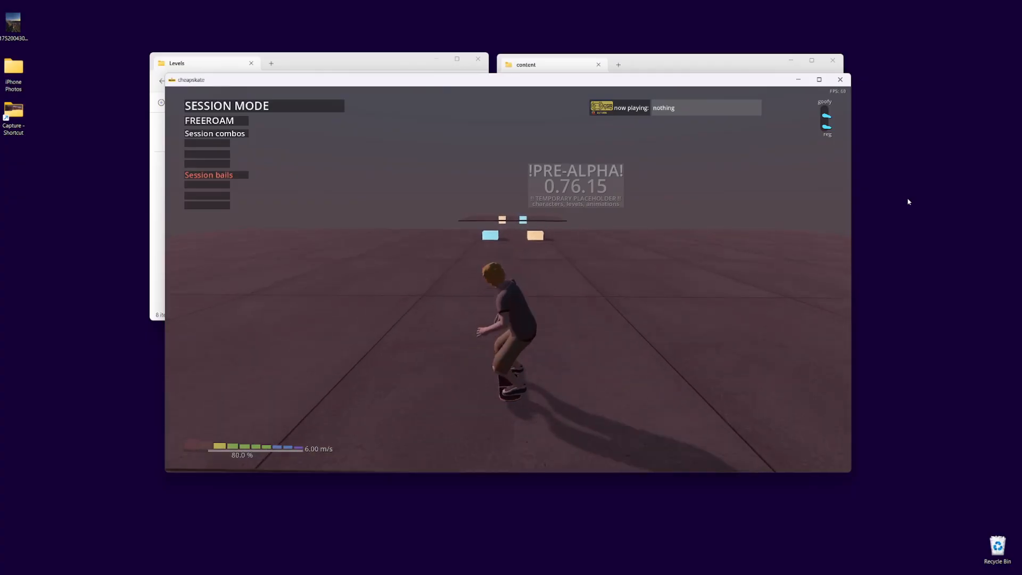